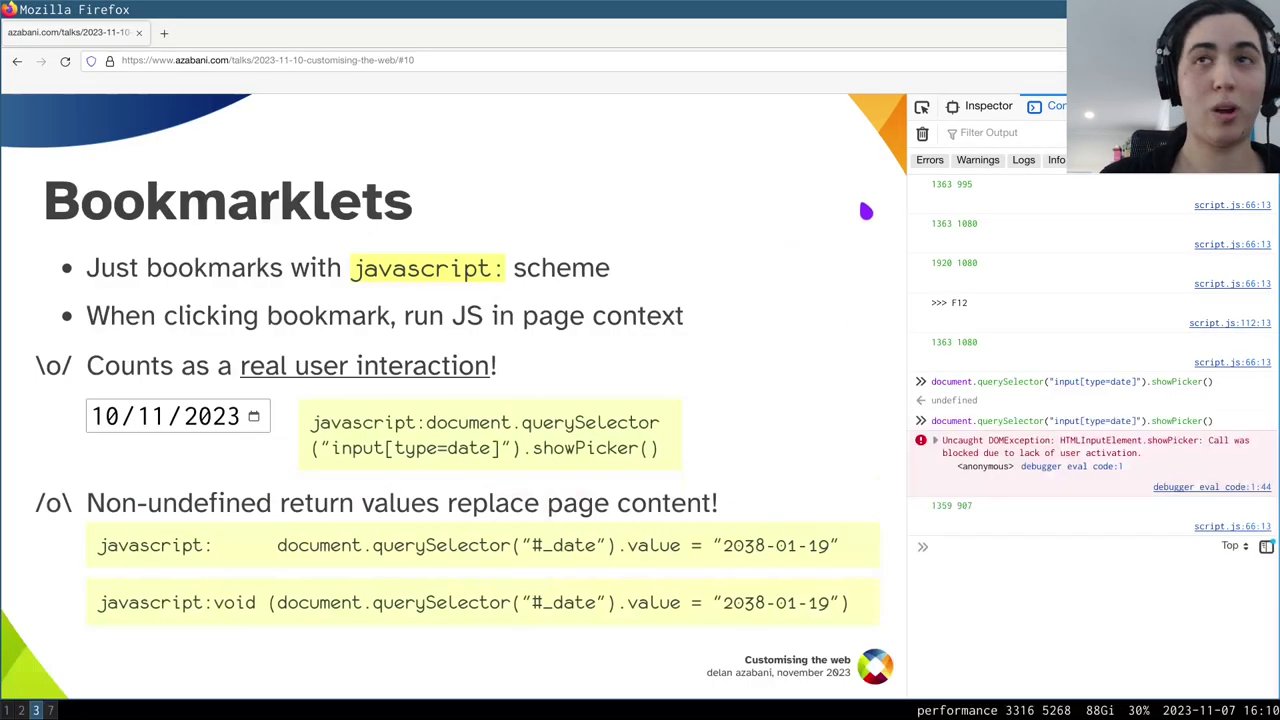
Step: Bookmark the slide's showPicker bookmarklet under the name "show" and run it on the page's date field
{"action": "key", "text": "F12"}
{"action": "left_click_drag", "start_coordinate": [664, 432], "coordinate": [291, 84]}
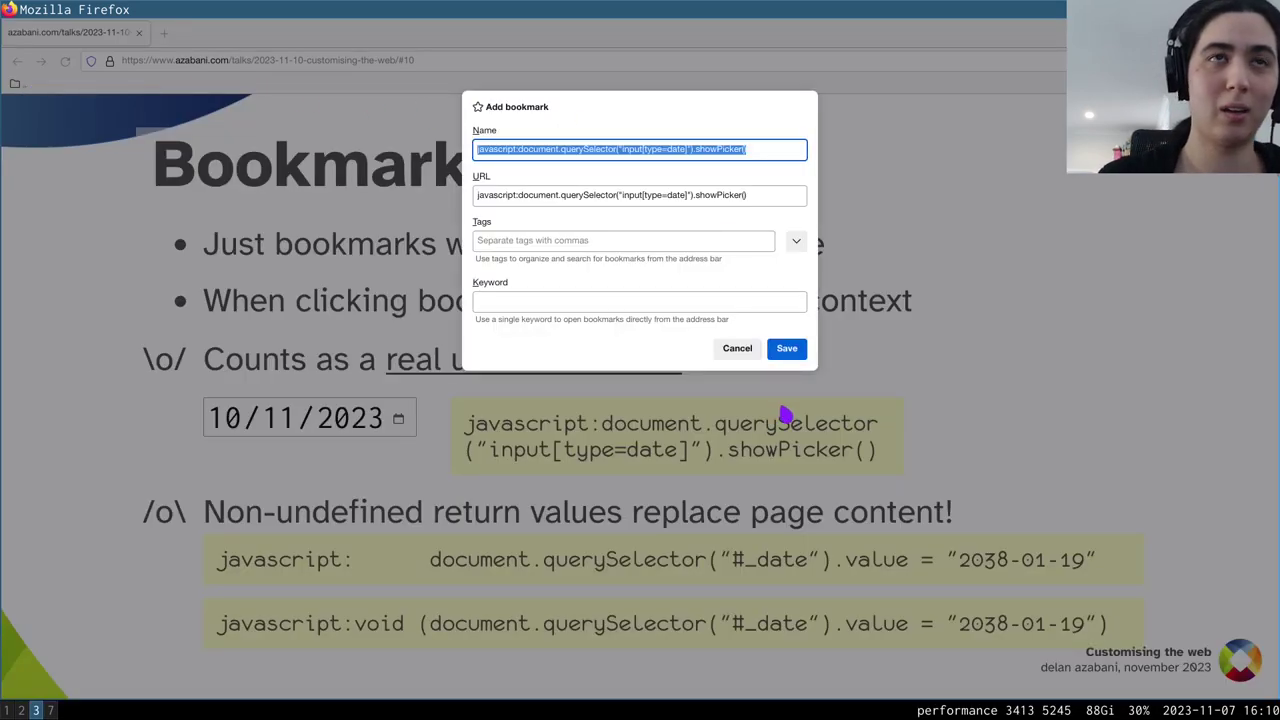
{"action": "type", "text": "show"}
{"action": "key", "text": "Return"}
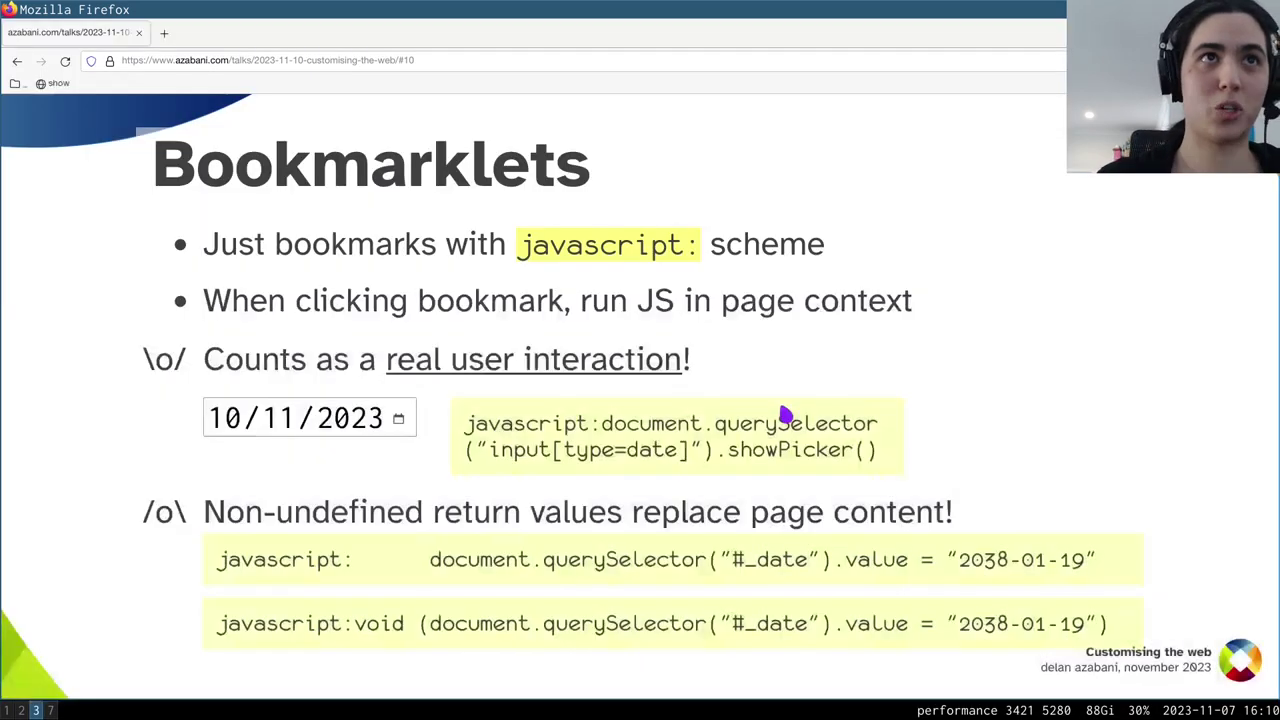
{"action": "left_click", "coordinate": [58, 84]}
{"action": "left_click", "coordinate": [782, 366]}
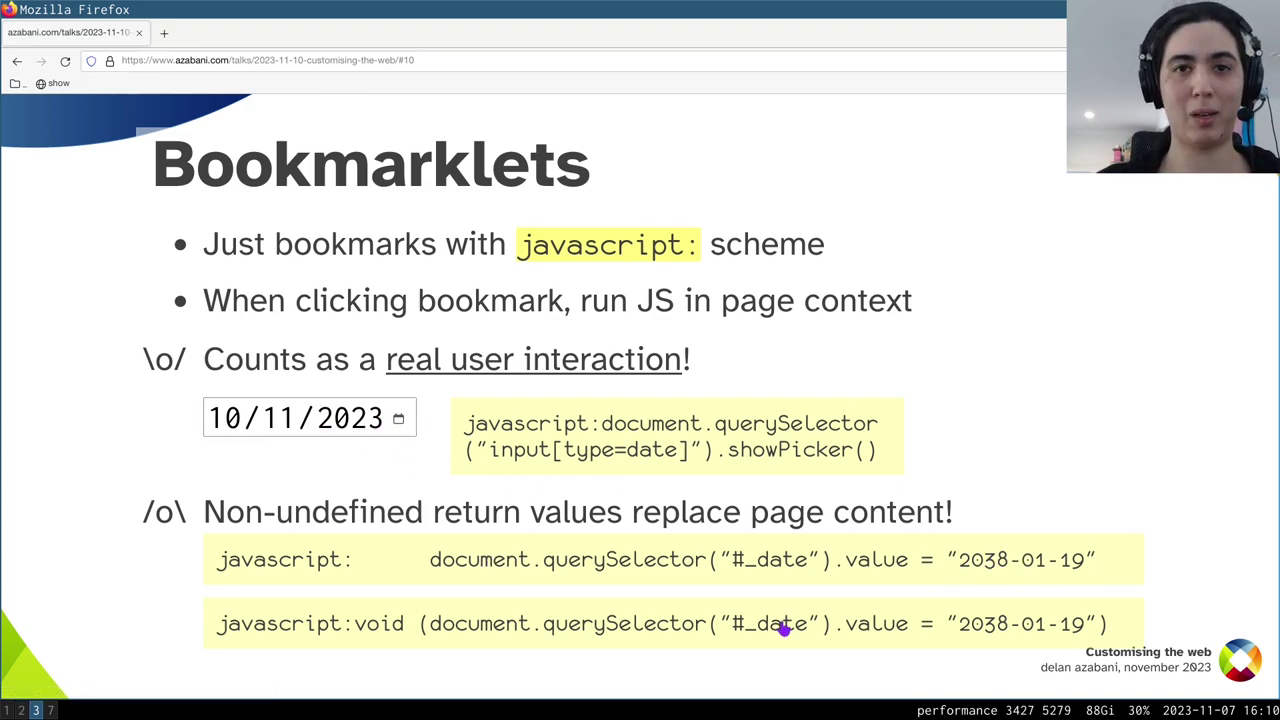
Step: Run the date-setting bookmarklet without void, reload the slide, and run the void version with the date 2038-01-19
{"action": "left_click", "coordinate": [794, 568]}
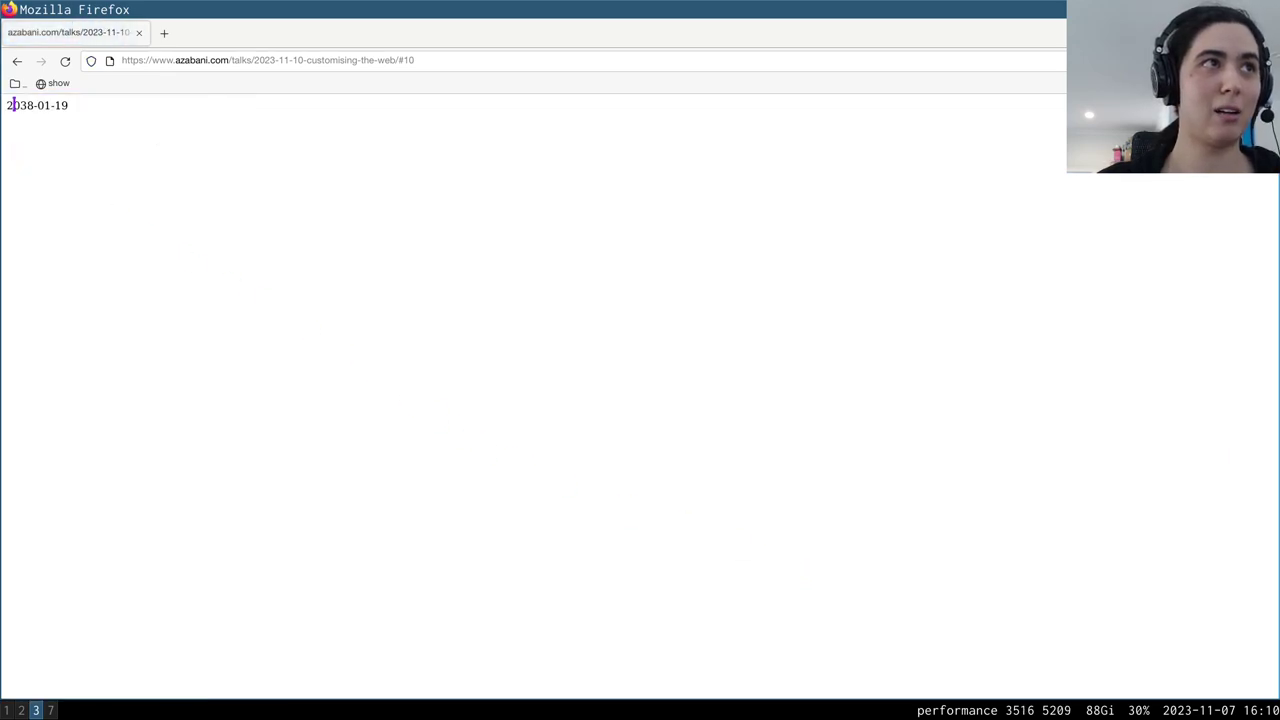
{"action": "left_click", "coordinate": [64, 64]}
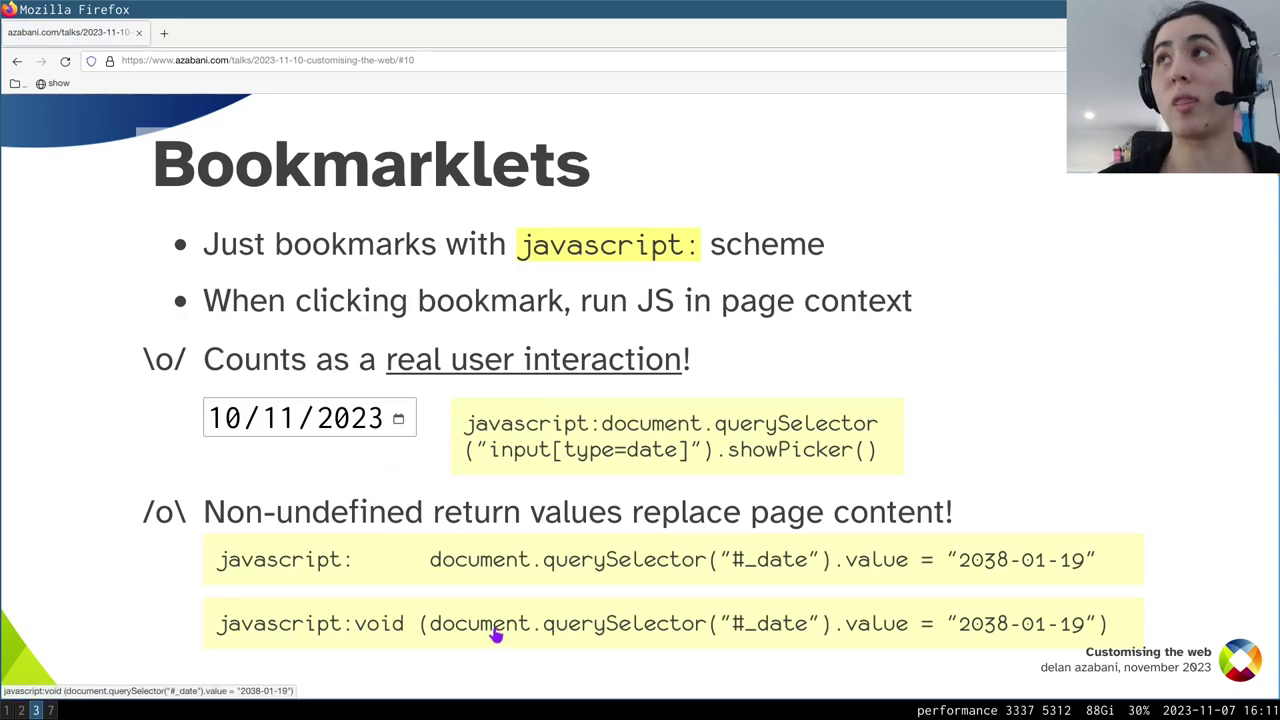
{"action": "left_click", "coordinate": [553, 616]}
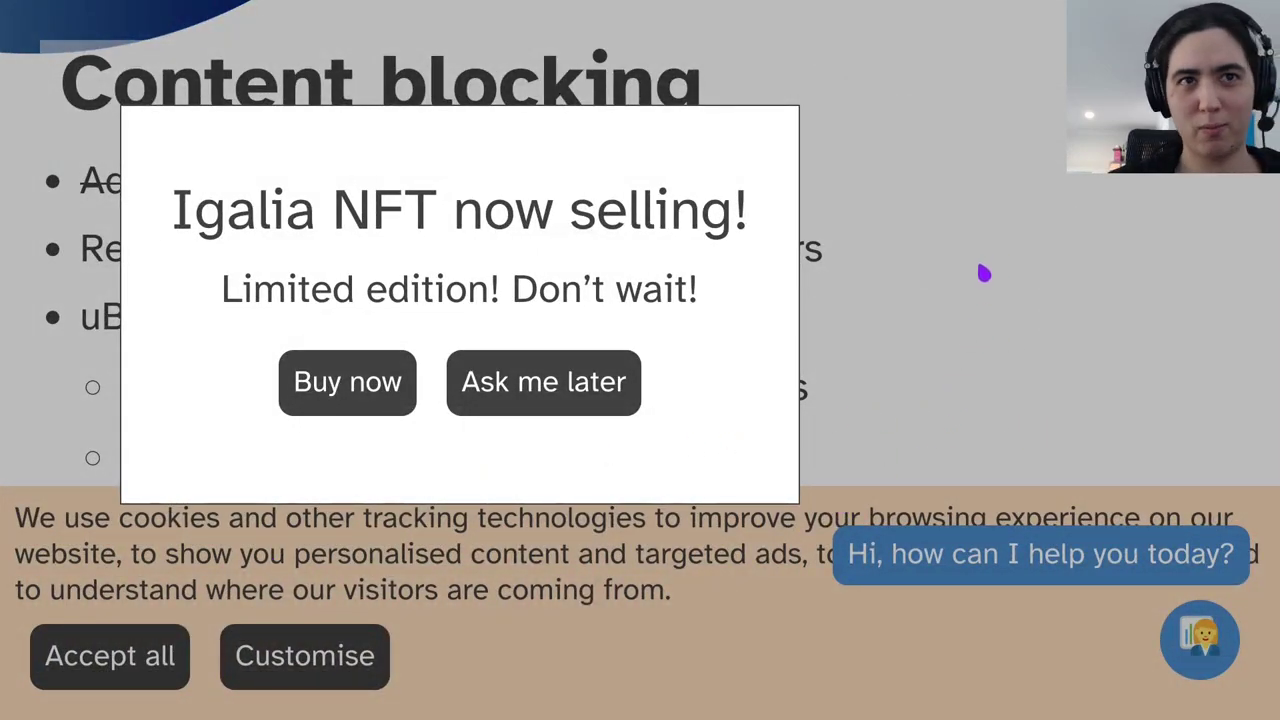
Step: Select the slide's grey backdrop with uBlock Origin's element picker and move the filter panel up the page
{"action": "right_click", "coordinate": [984, 330]}
{"action": "left_click", "coordinate": [888, 430]}
{"action": "right_click", "coordinate": [955, 209]}
{"action": "left_click", "coordinate": [990, 413]}
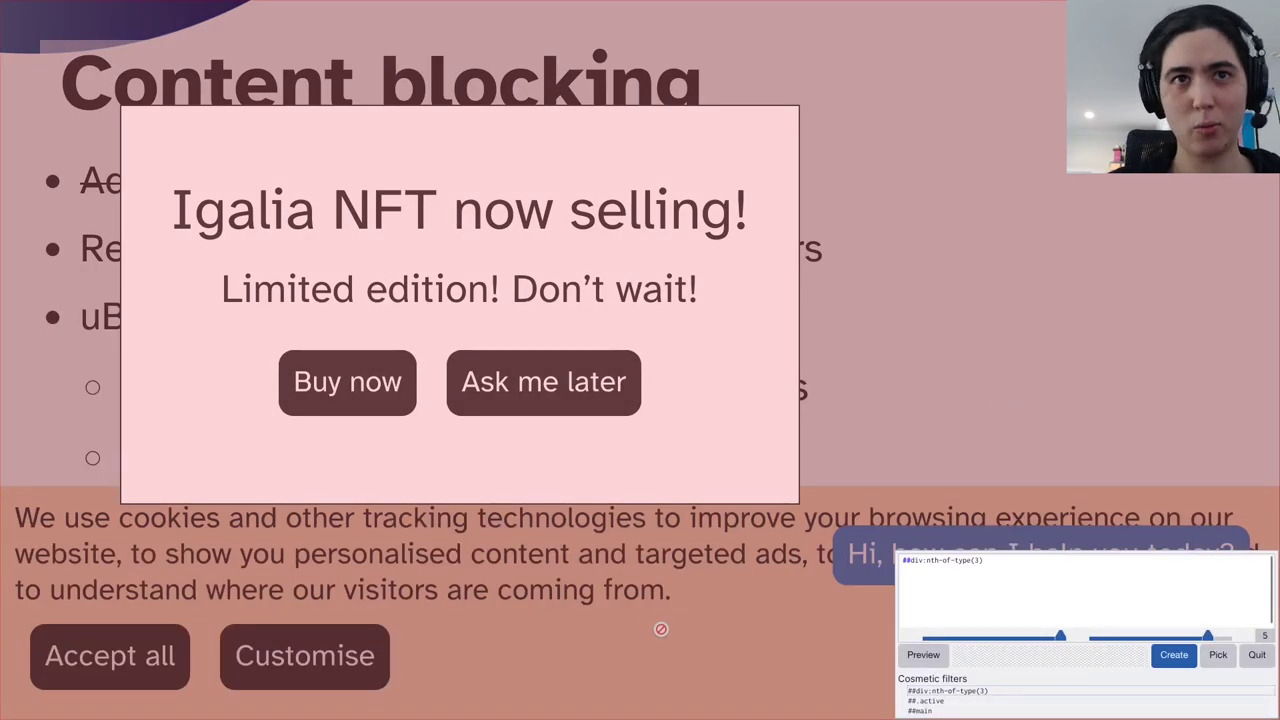
{"action": "left_click", "coordinate": [1035, 550]}
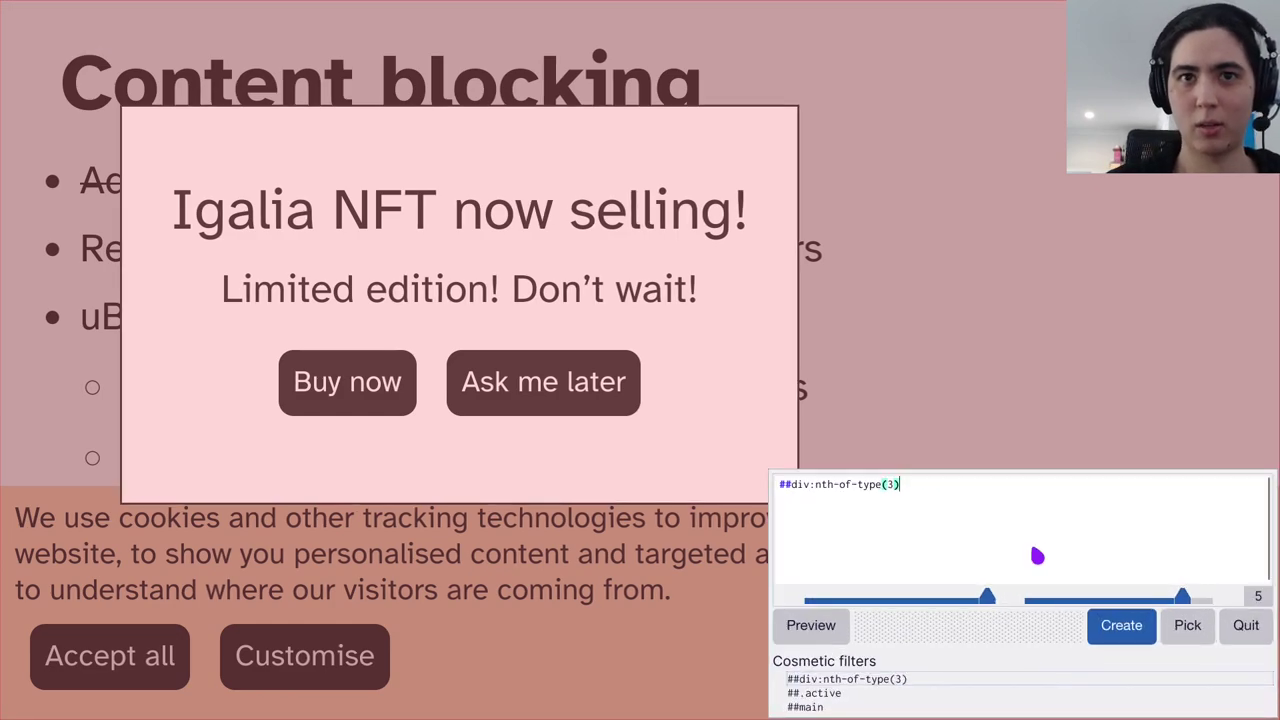
{"action": "left_click", "coordinate": [893, 621]}
{"action": "right_click", "coordinate": [877, 471]}
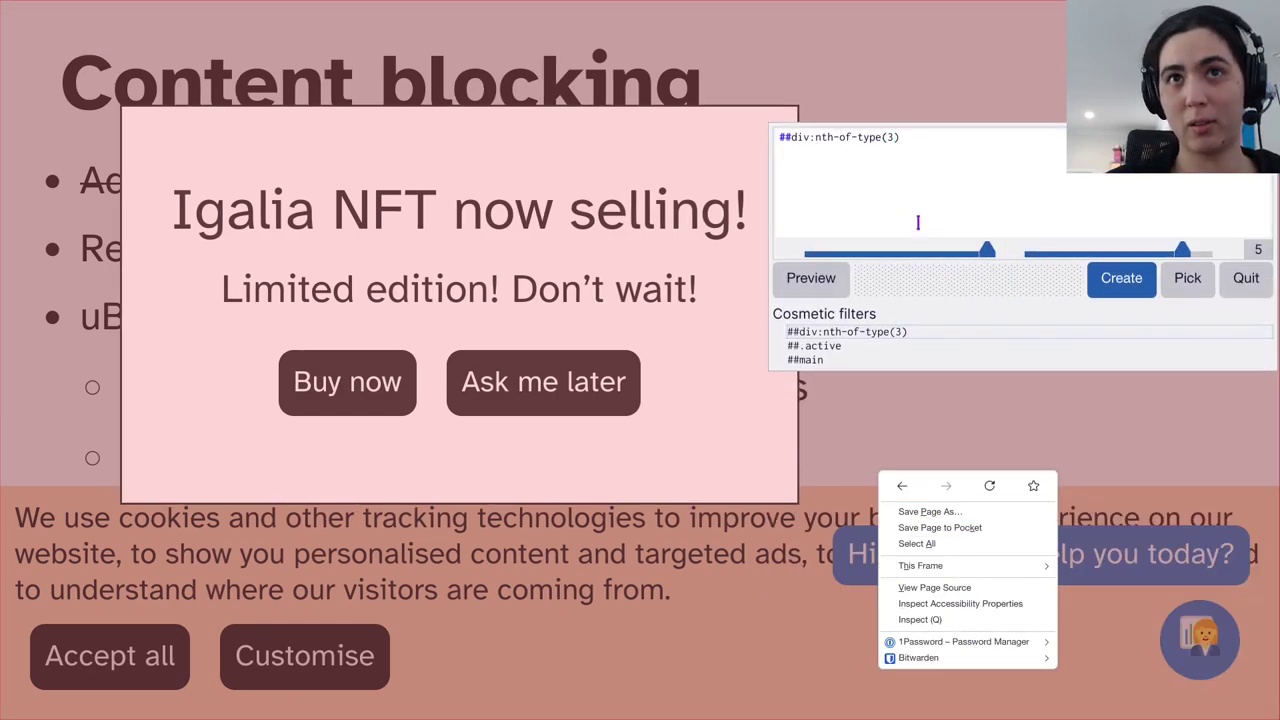
{"action": "left_click", "coordinate": [1020, 165]}
Step: Pick the NFT popup with the element picker and highlight the div._nag part of its filter
{"action": "left_click", "coordinate": [728, 451]}
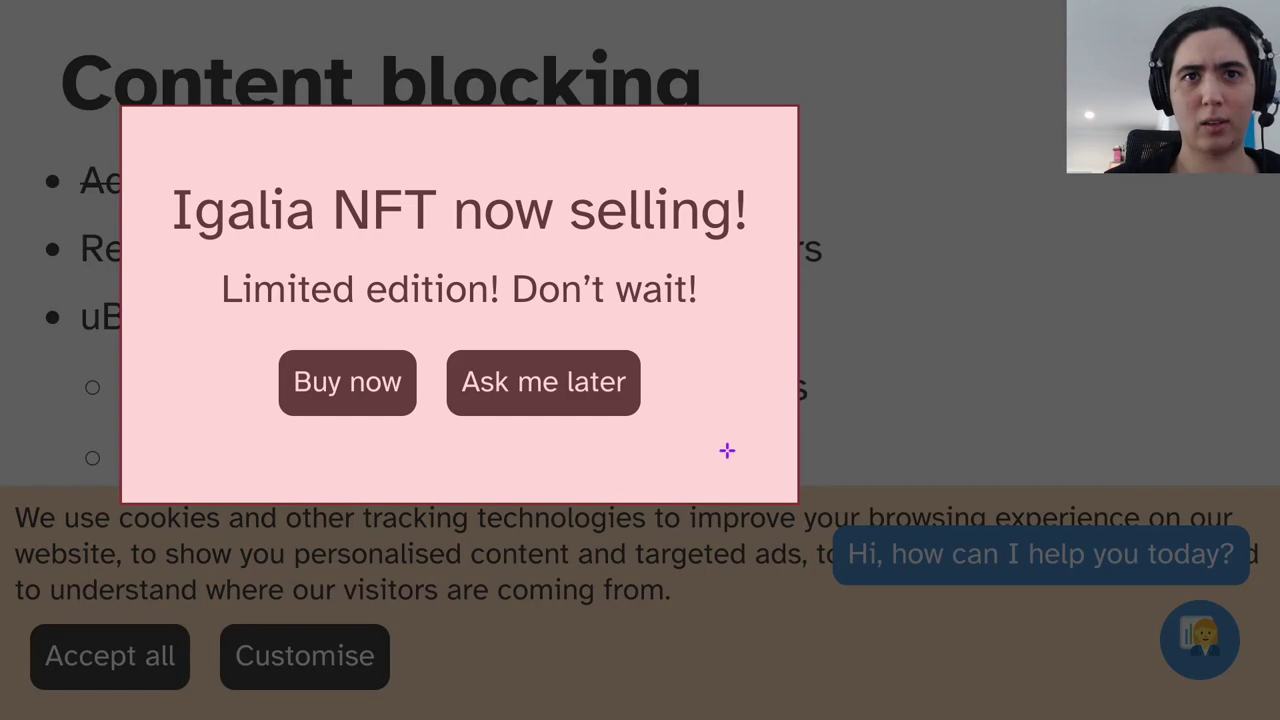
{"action": "left_click", "coordinate": [733, 458]}
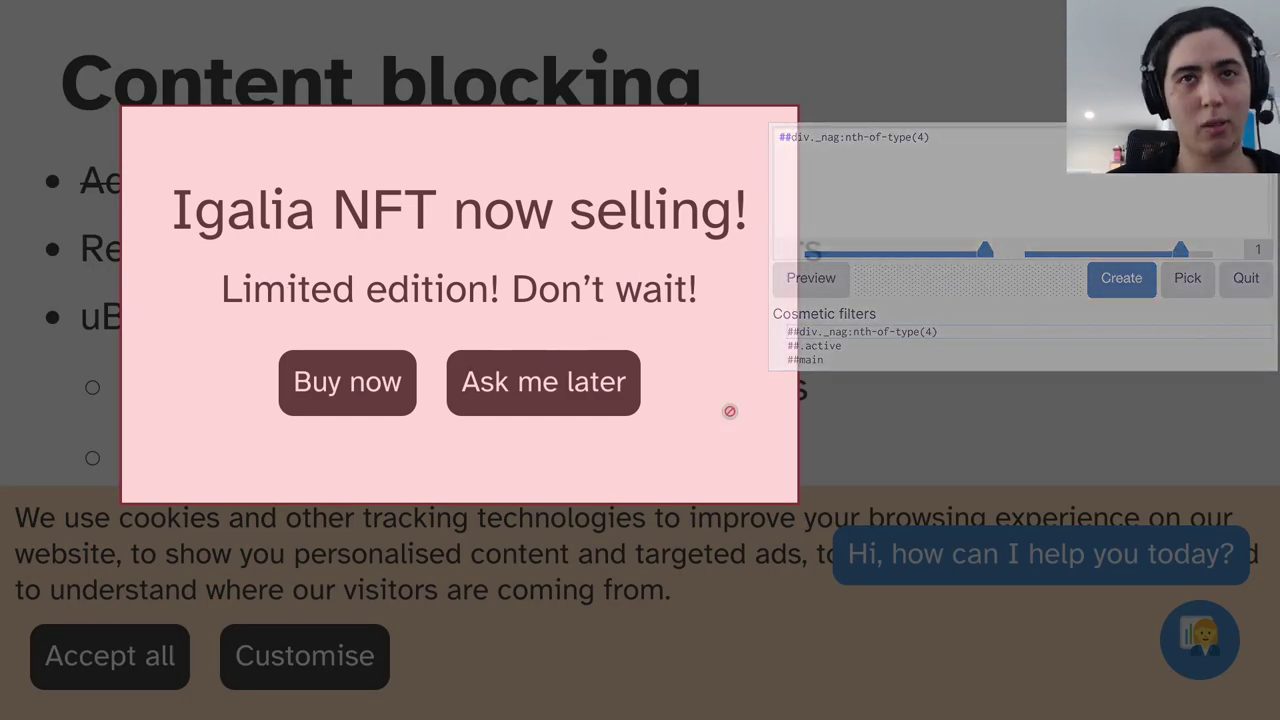
{"action": "left_click", "coordinate": [905, 517]}
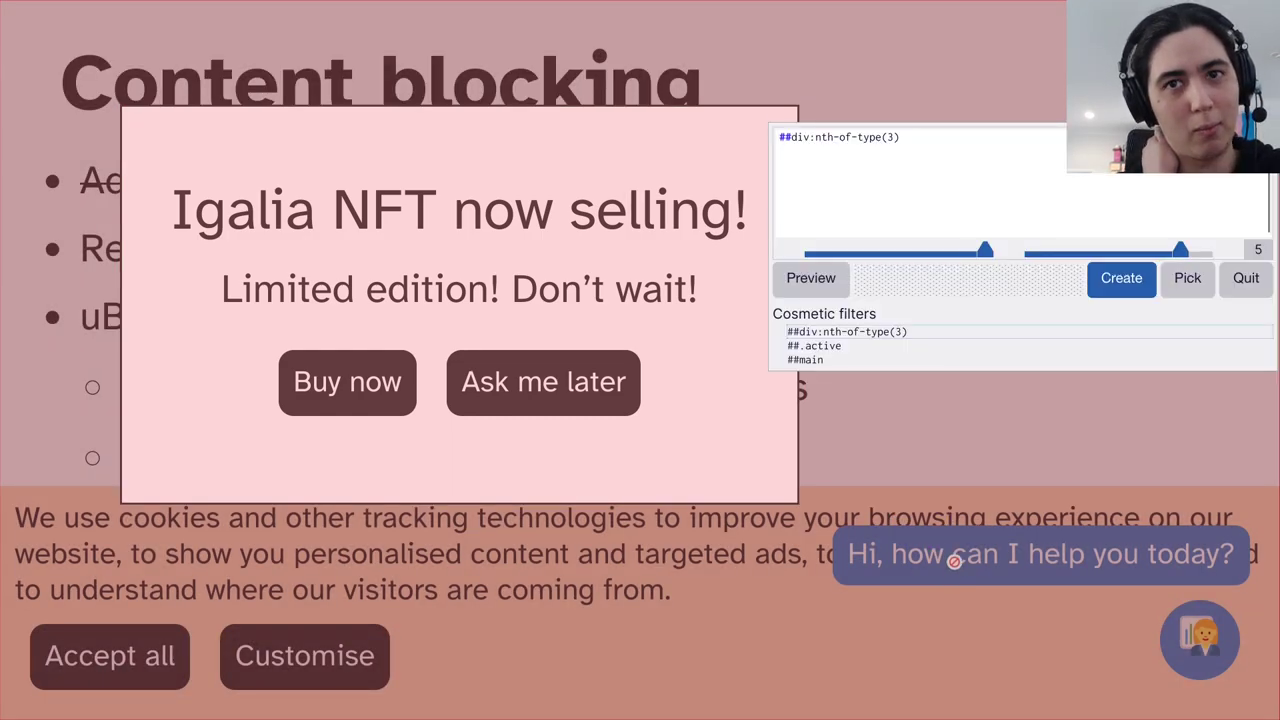
{"action": "left_click", "coordinate": [764, 451]}
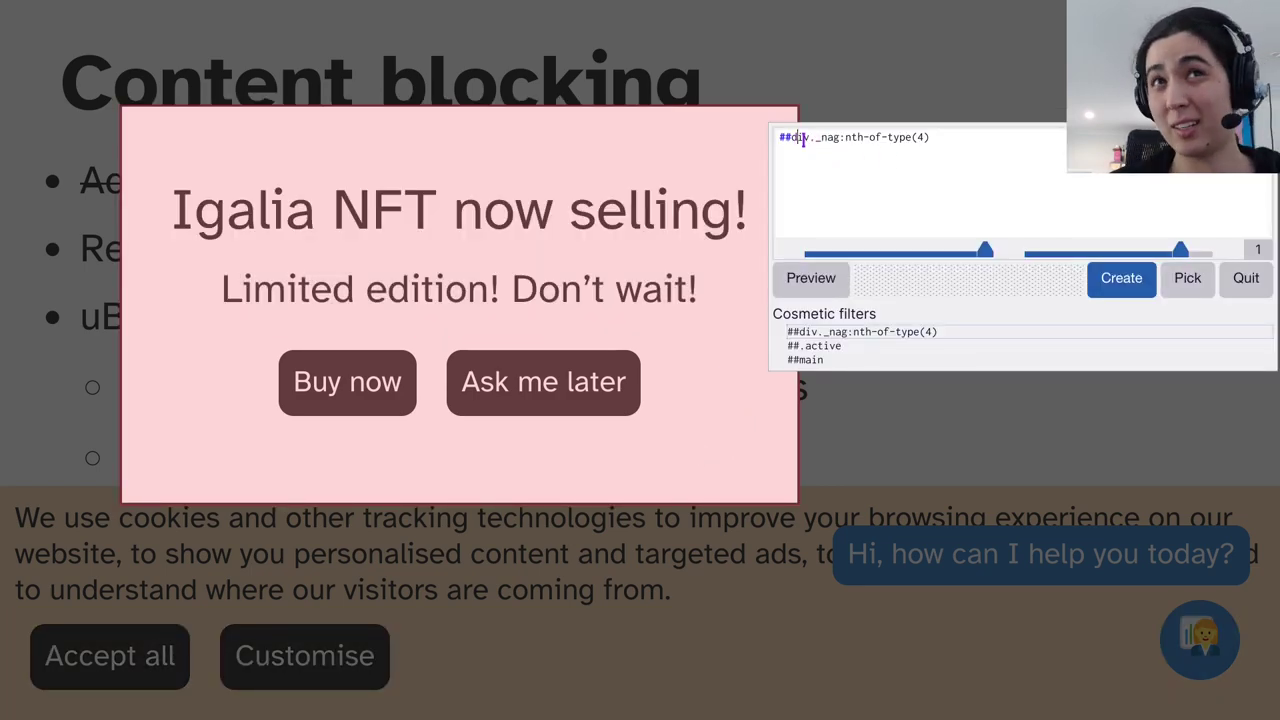
{"action": "left_click_drag", "start_coordinate": [791, 139], "coordinate": [834, 139]}
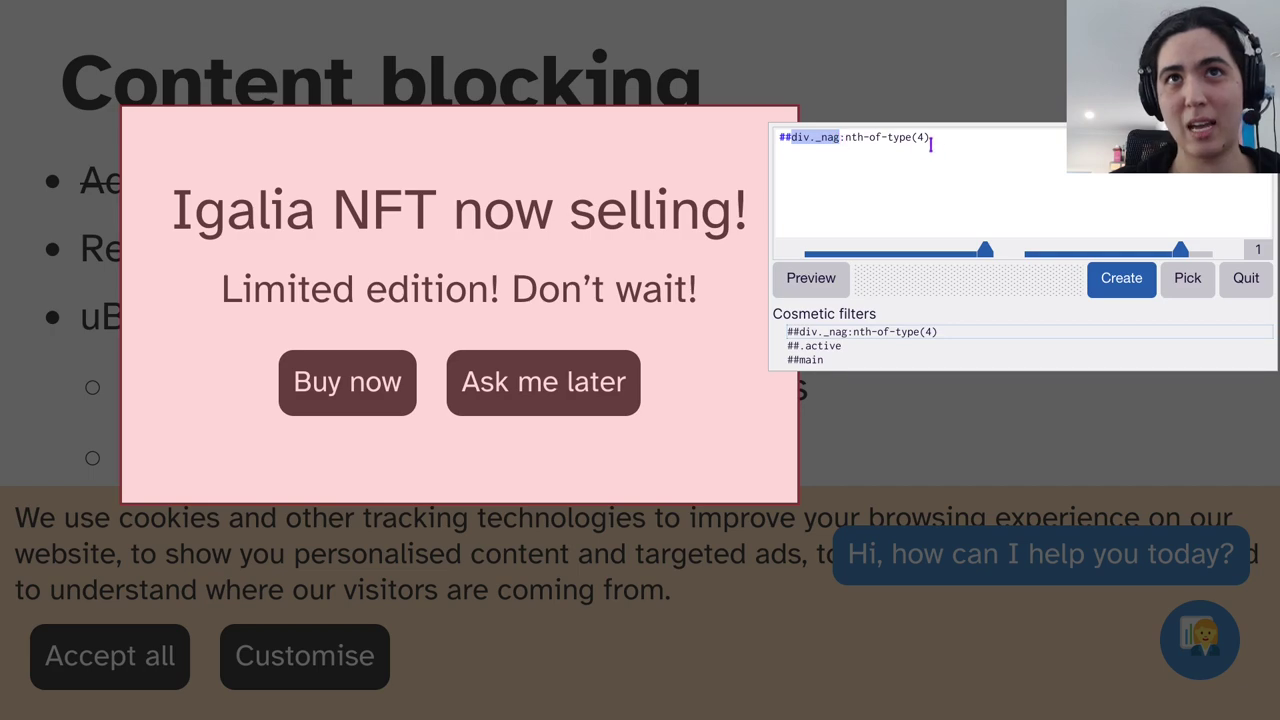
{"action": "left_click", "coordinate": [973, 163]}
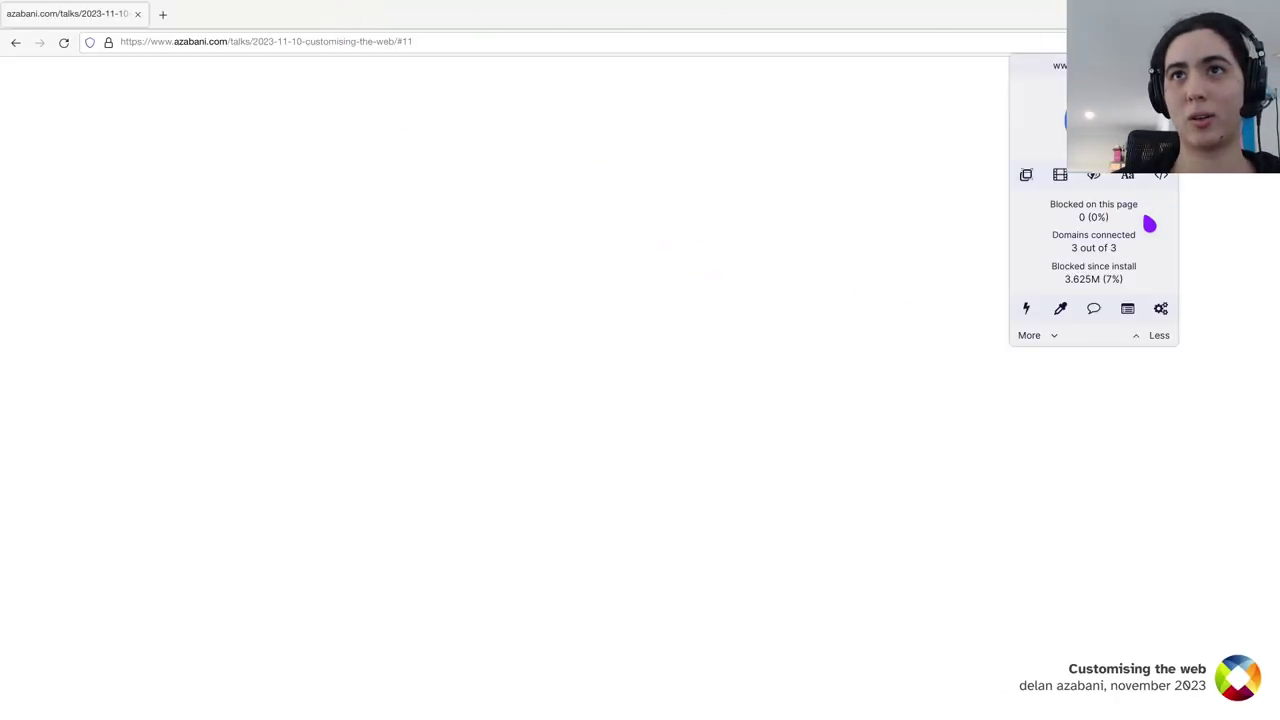
Step: Pick the NFT popup, broaden its cosmetic filter to ##div._nag and create the filter
{"action": "left_click", "coordinate": [1160, 306]}
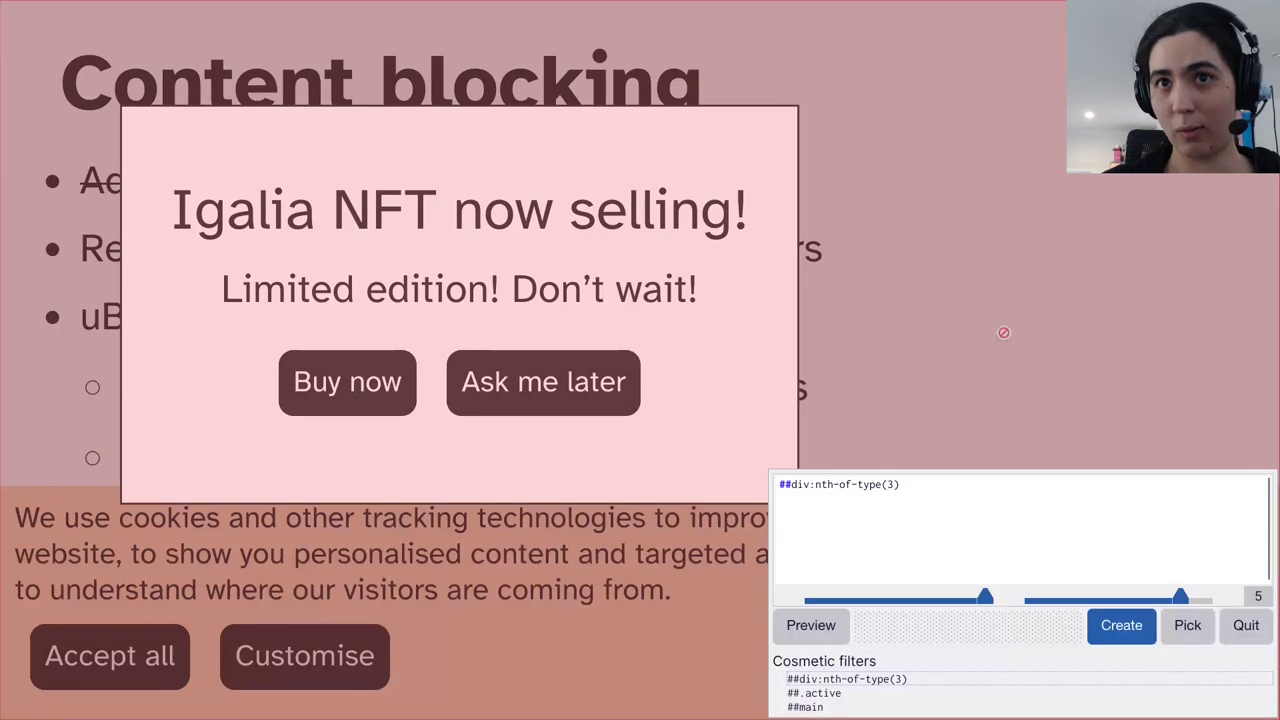
{"action": "left_click", "coordinate": [733, 423]}
{"action": "left_click", "coordinate": [766, 471]}
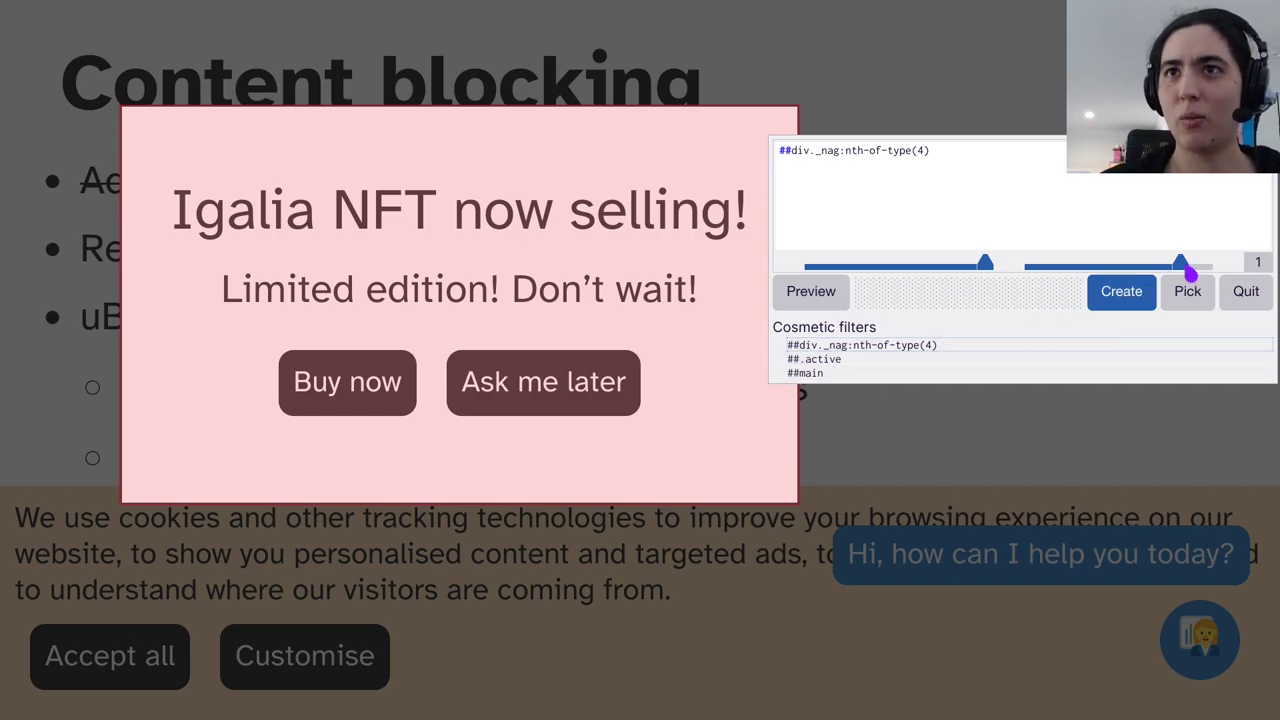
{"action": "left_click_drag", "start_coordinate": [1182, 266], "coordinate": [1158, 270]}
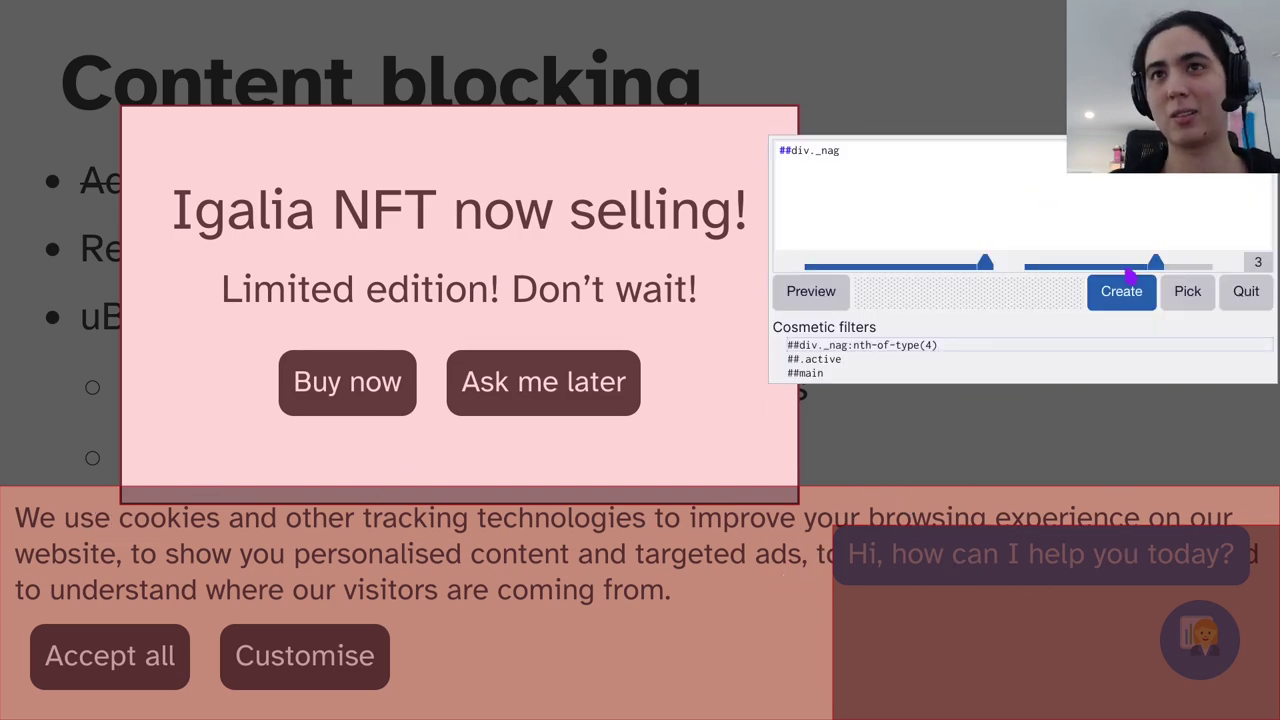
{"action": "left_click", "coordinate": [1121, 288]}
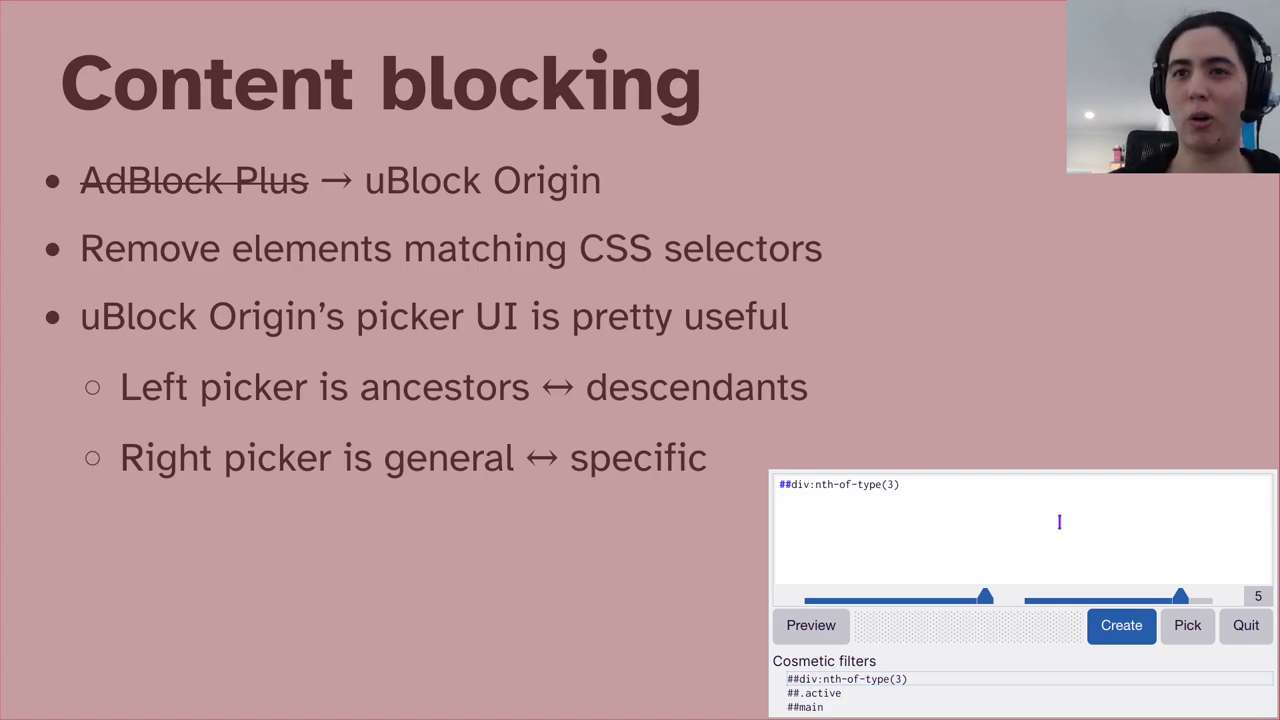
Step: Try broadening the backdrop's filter to ##.active > div and ##div, and quit the picker
{"action": "left_click_drag", "start_coordinate": [1181, 600], "coordinate": [1117, 606]}
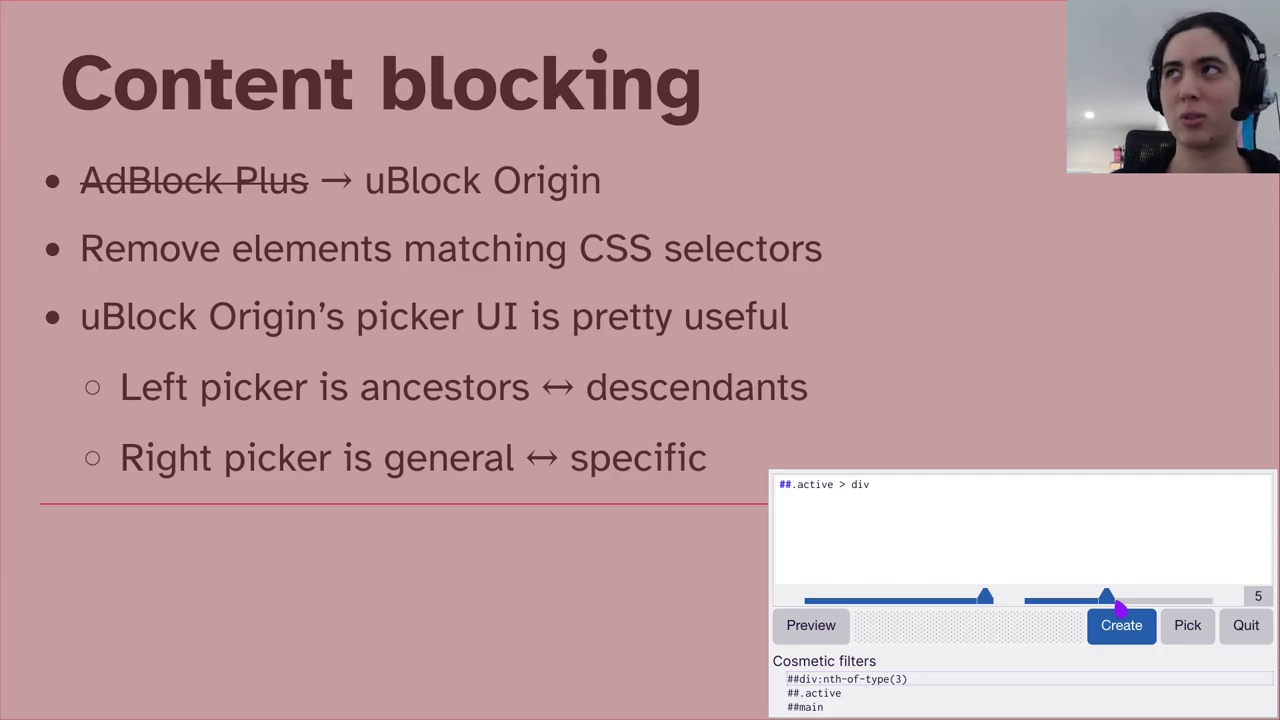
{"action": "left_click_drag", "start_coordinate": [1117, 609], "coordinate": [1060, 614]}
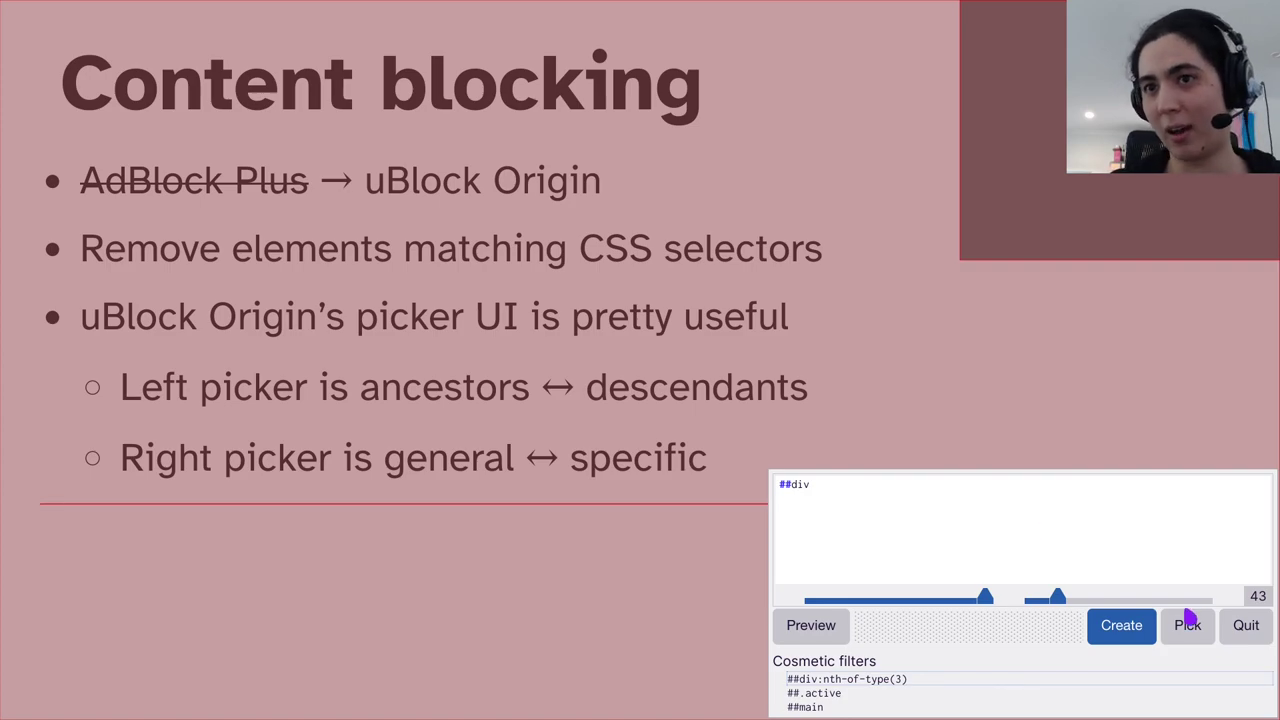
{"action": "left_click", "coordinate": [1250, 628]}
Step: Inspect the grey backdrop's div in the page markup, examining its contents and inline style attribute
{"action": "right_click", "coordinate": [906, 320]}
{"action": "left_click", "coordinate": [946, 484]}
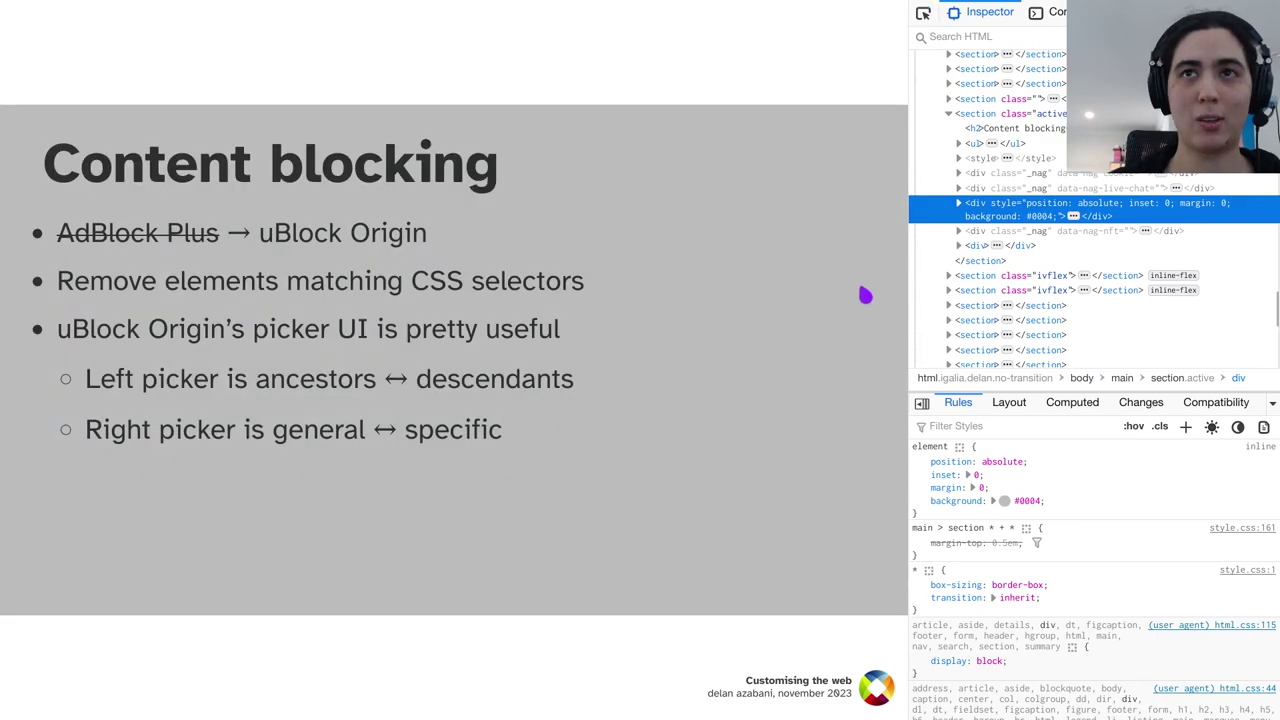
{"action": "left_click", "coordinate": [958, 203]}
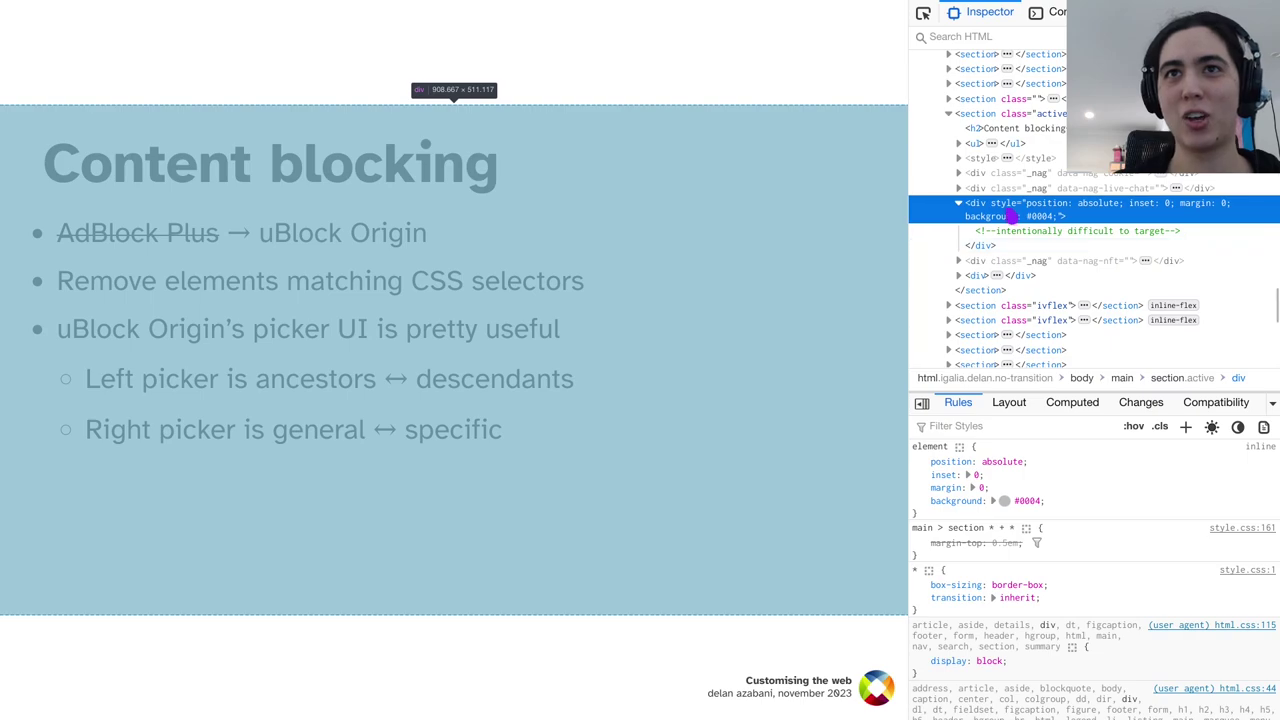
{"action": "double_click", "coordinate": [1027, 217]}
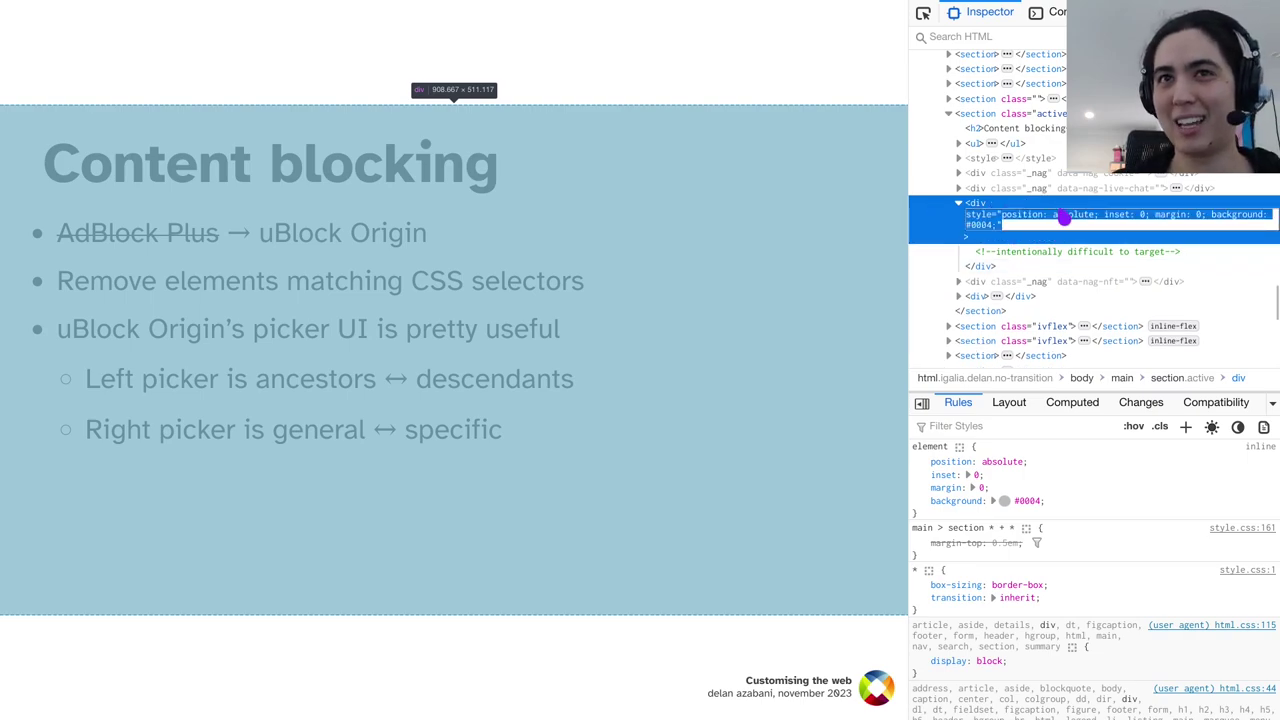
{"action": "key", "text": "Escape"}
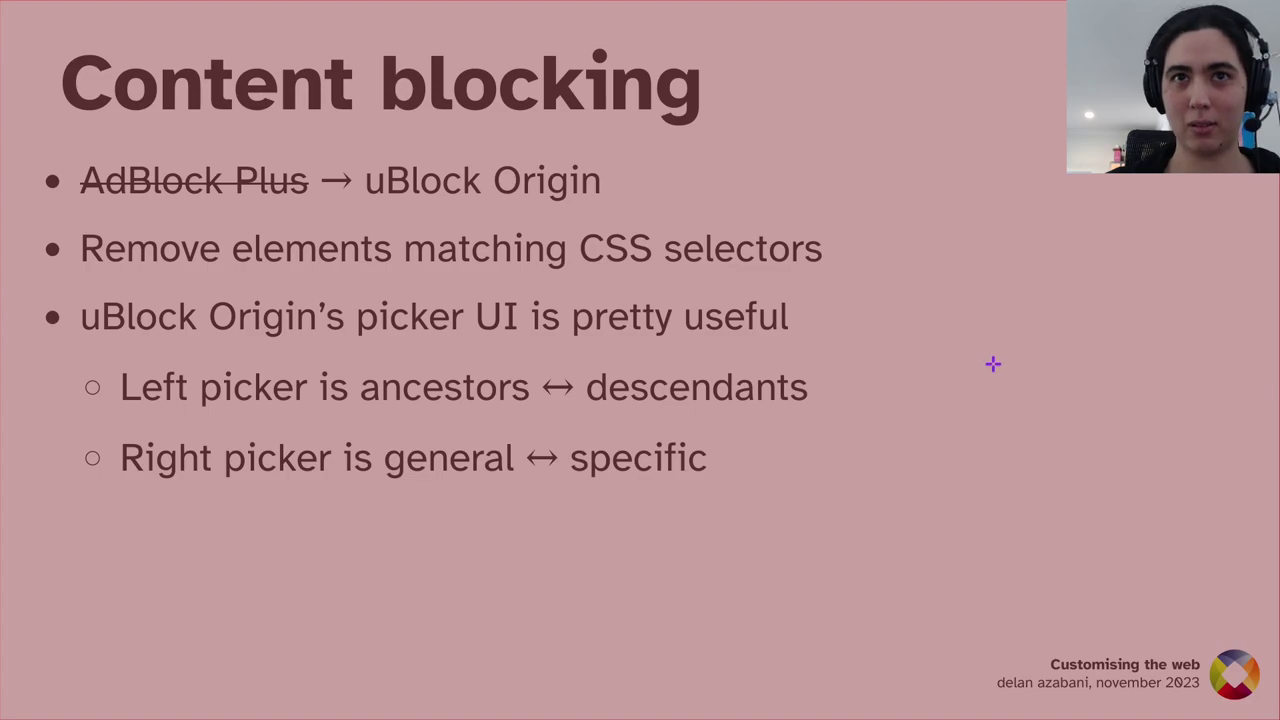
Step: Pick the backdrop again and put :nth-of-type(3) in square brackets in its filter, giving ##div[:nth-of-type(3)]
{"action": "left_click", "coordinate": [992, 364]}
{"action": "left_click_drag", "start_coordinate": [900, 484], "coordinate": [810, 484]}
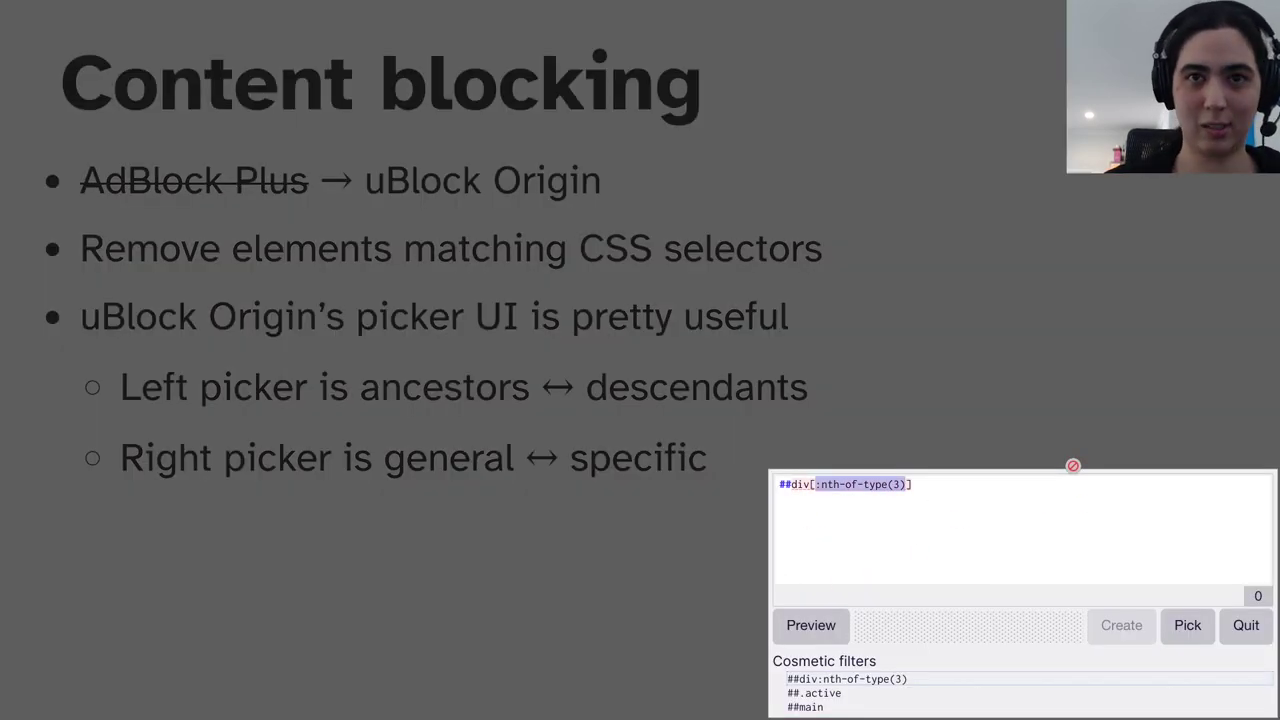
{"action": "left_click", "coordinate": [1073, 465]}
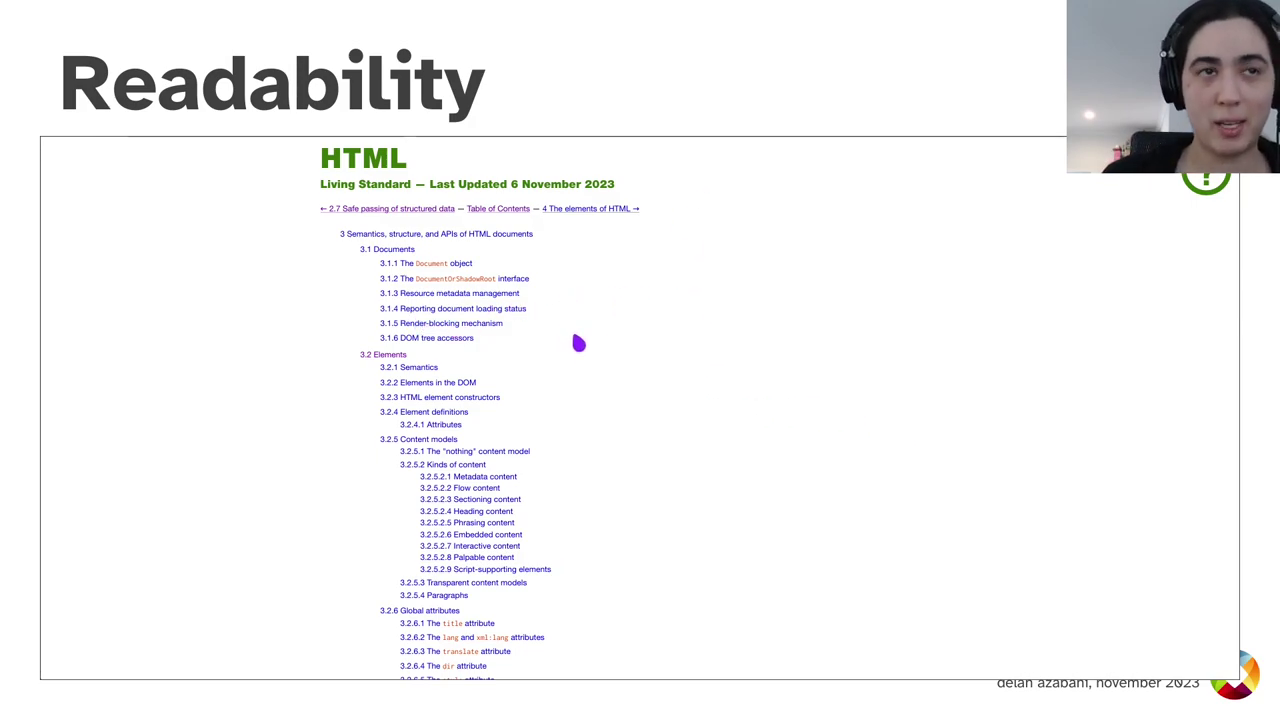
Step: Show only the embedded HTML spec frame of the Readability slide and start a new user style for spec.whatwg.org
{"action": "scroll", "coordinate": [580, 345], "scroll_direction": "down", "scroll_amount": 10}
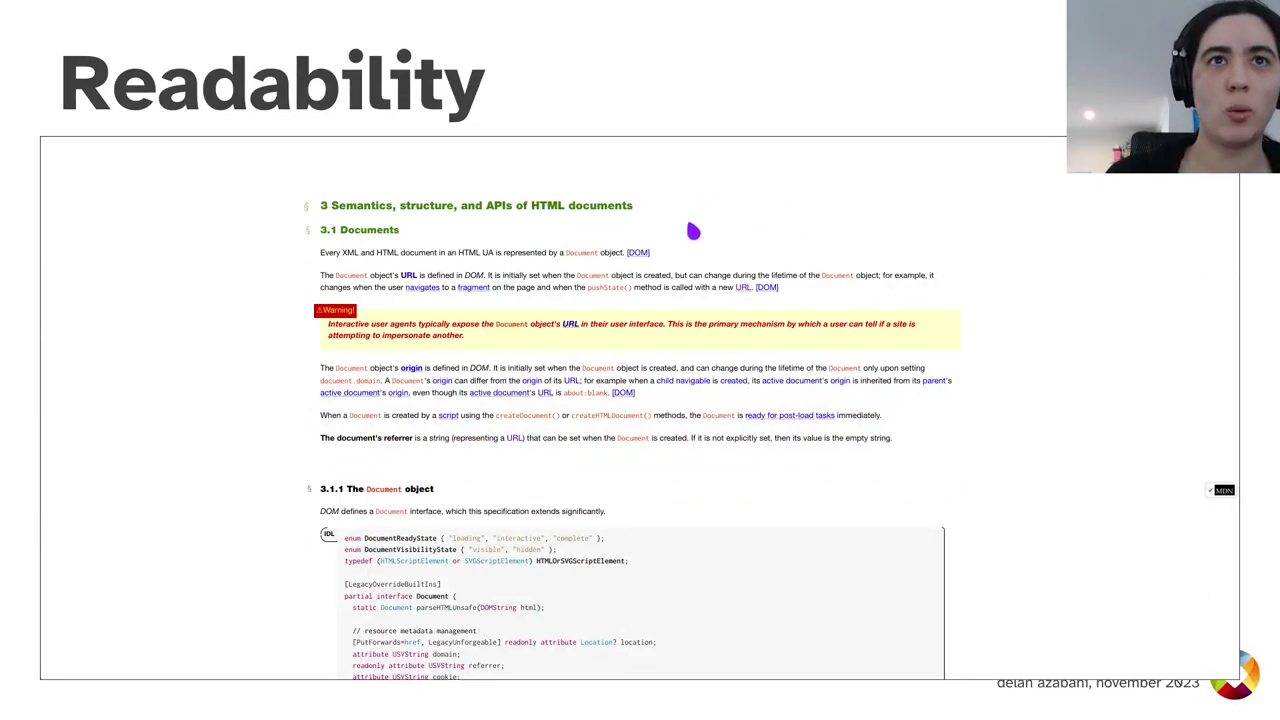
{"action": "right_click", "coordinate": [680, 271]}
{"action": "mouse_move", "coordinate": [757, 375]}
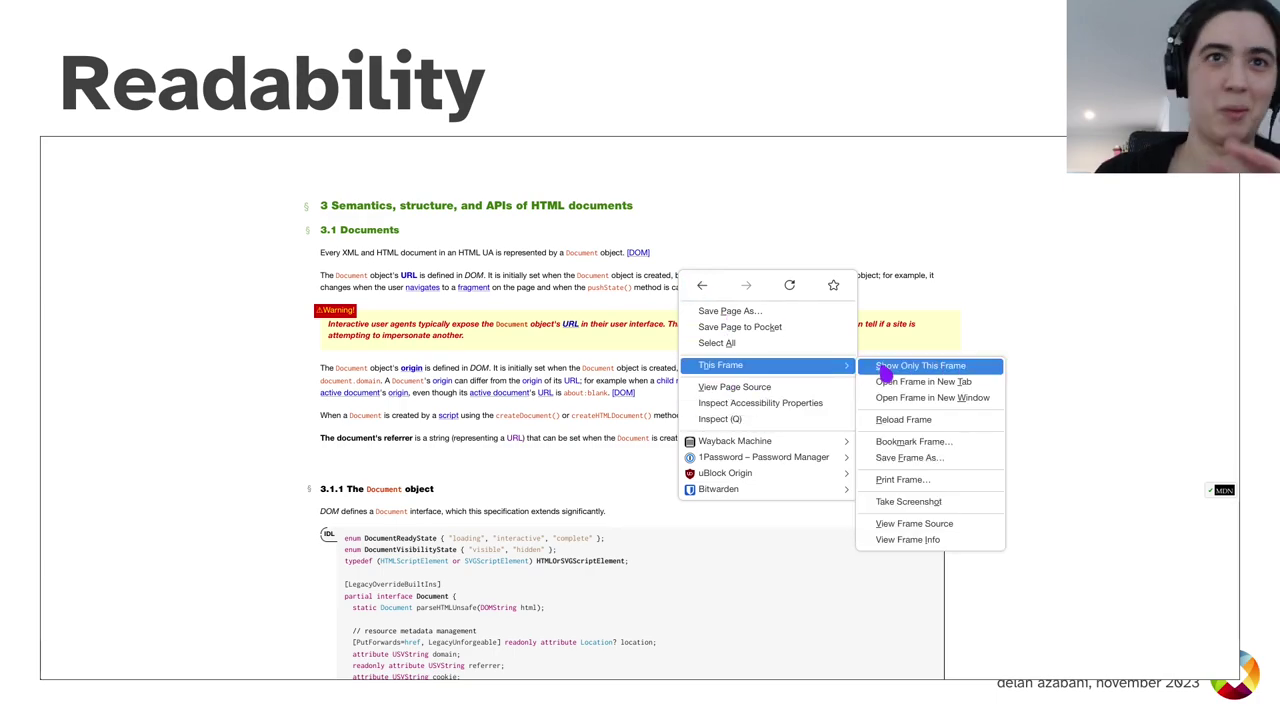
{"action": "left_click", "coordinate": [887, 372]}
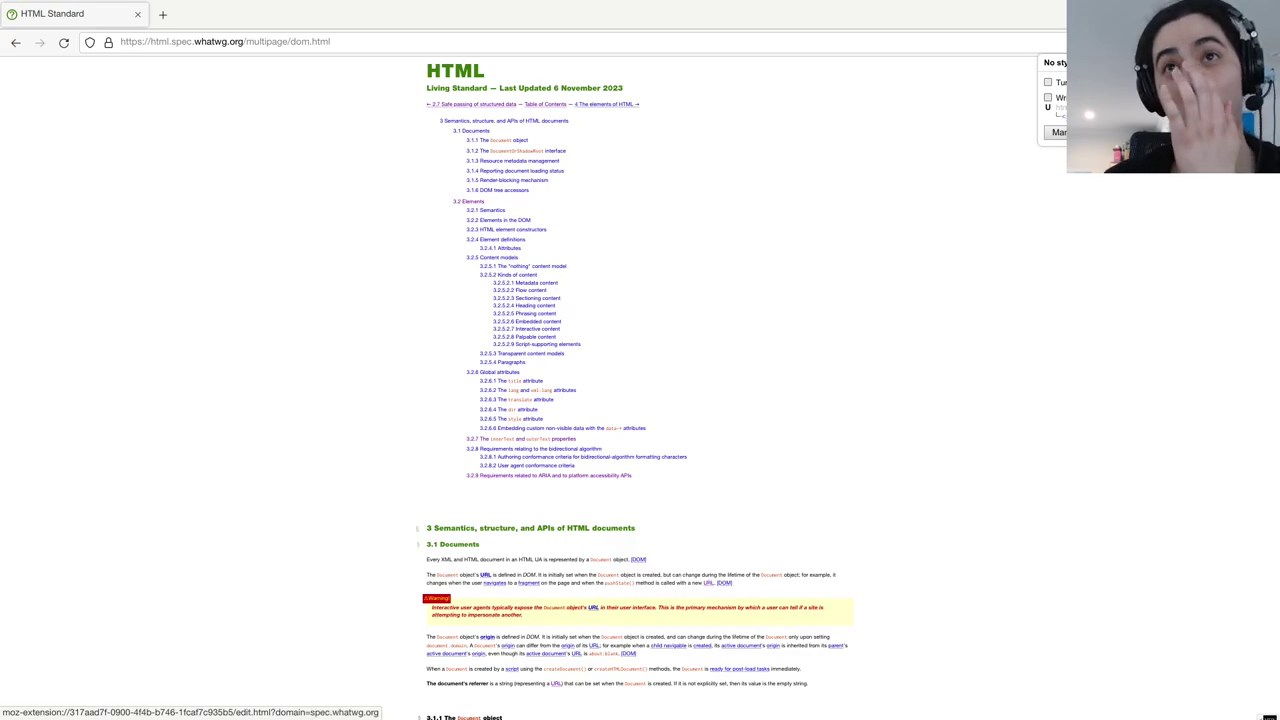
{"action": "left_click", "coordinate": [1060, 97]}
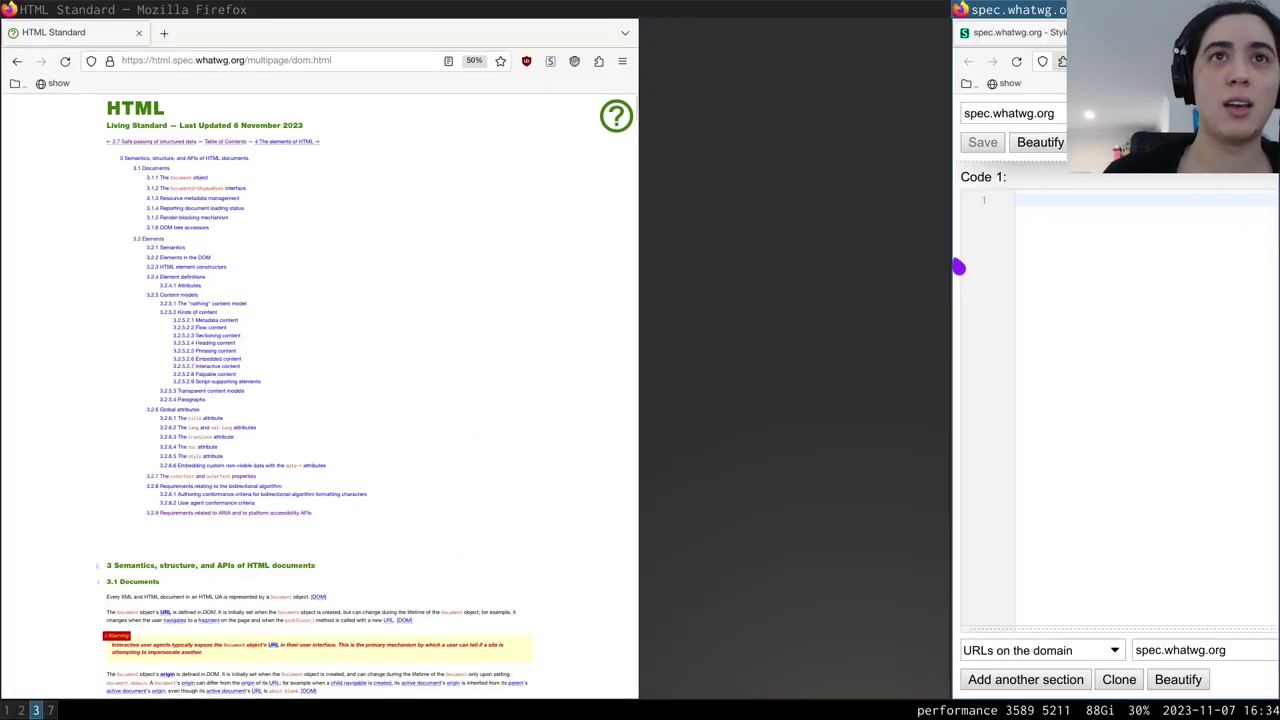
Step: Inspect the HTML spec page's body element and reduce its max-width to 44em
{"action": "key", "text": "ctrl+shift+c"}
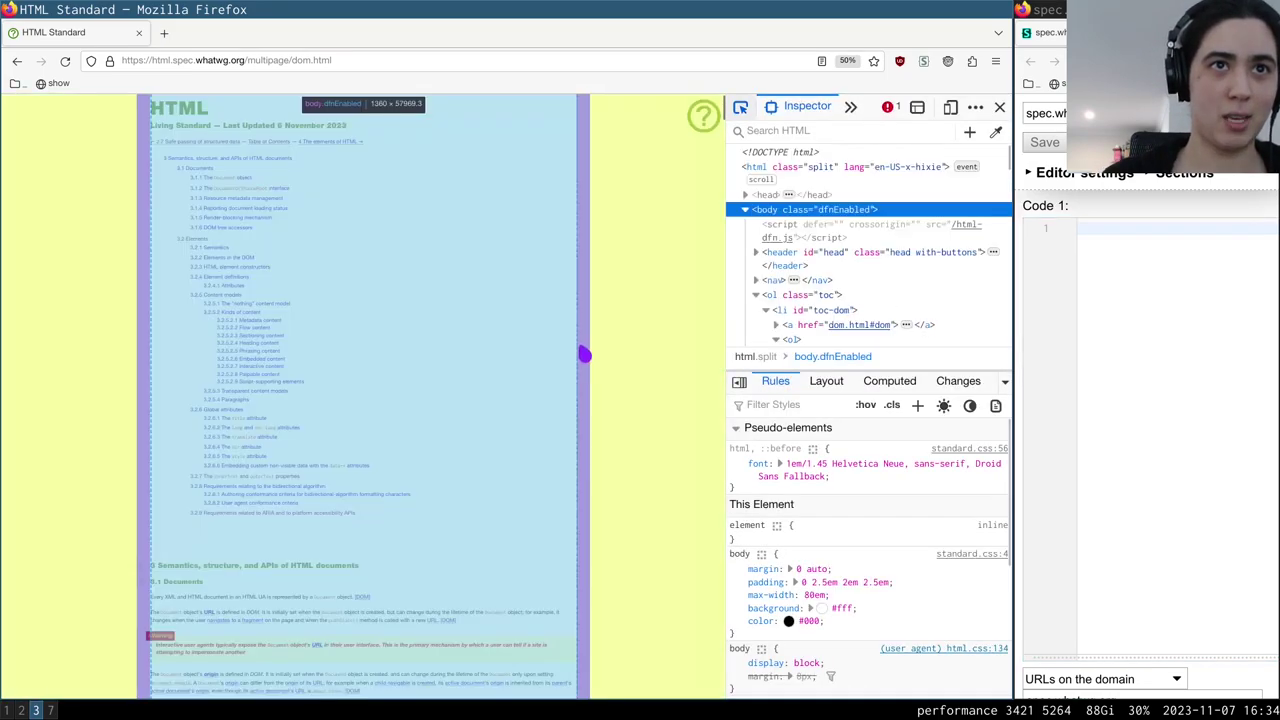
{"action": "left_click", "coordinate": [583, 354]}
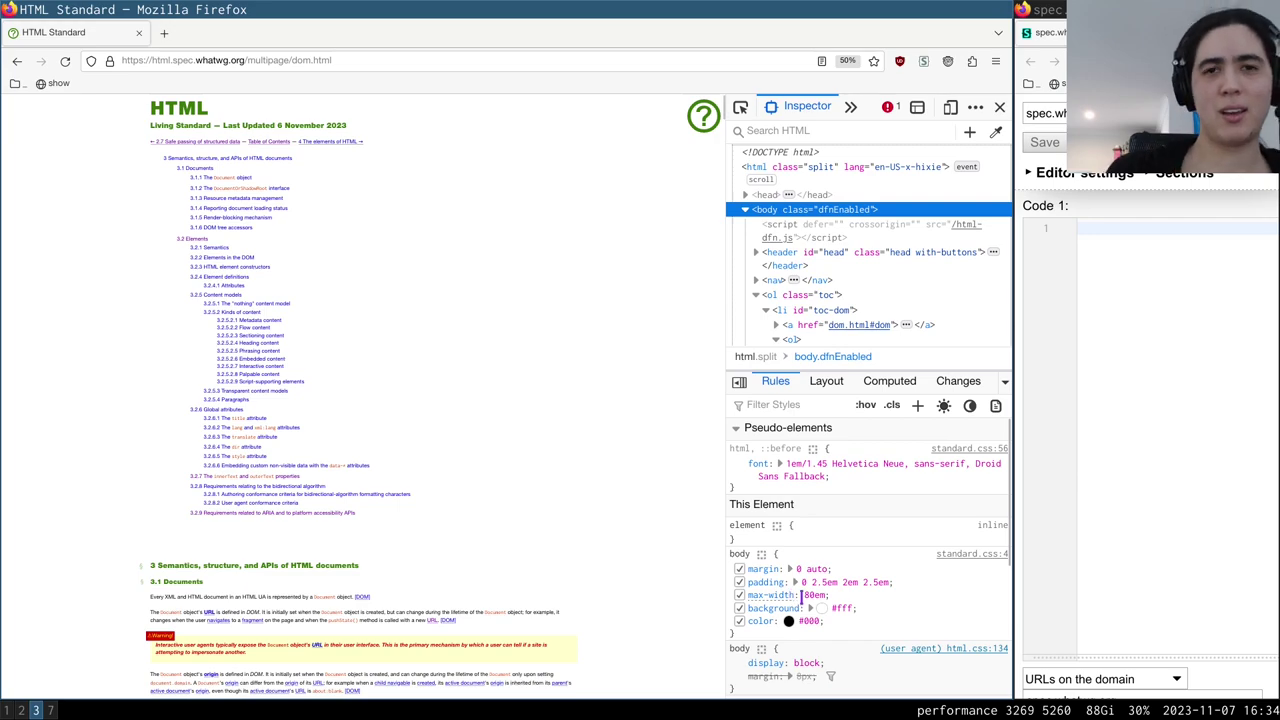
{"action": "left_click_drag", "start_coordinate": [801, 595], "coordinate": [772, 608]}
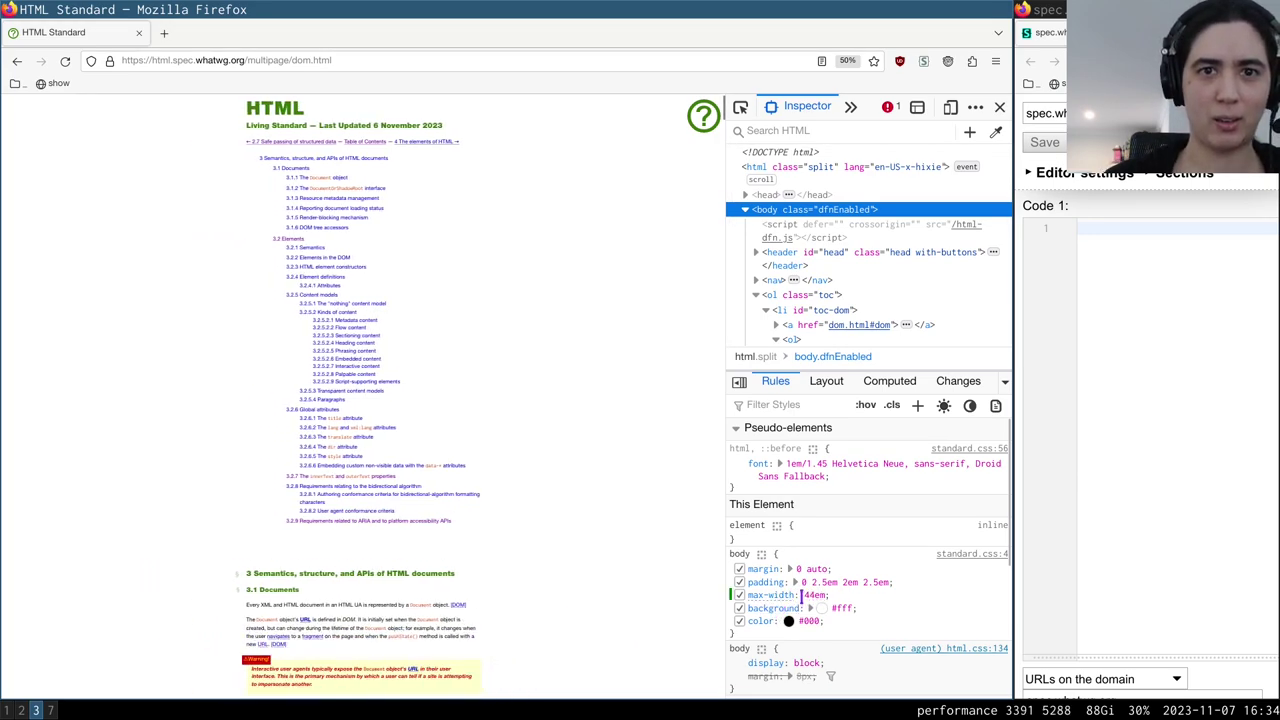
{"action": "scroll", "coordinate": [600, 514], "scroll_direction": "down", "scroll_amount": 4}
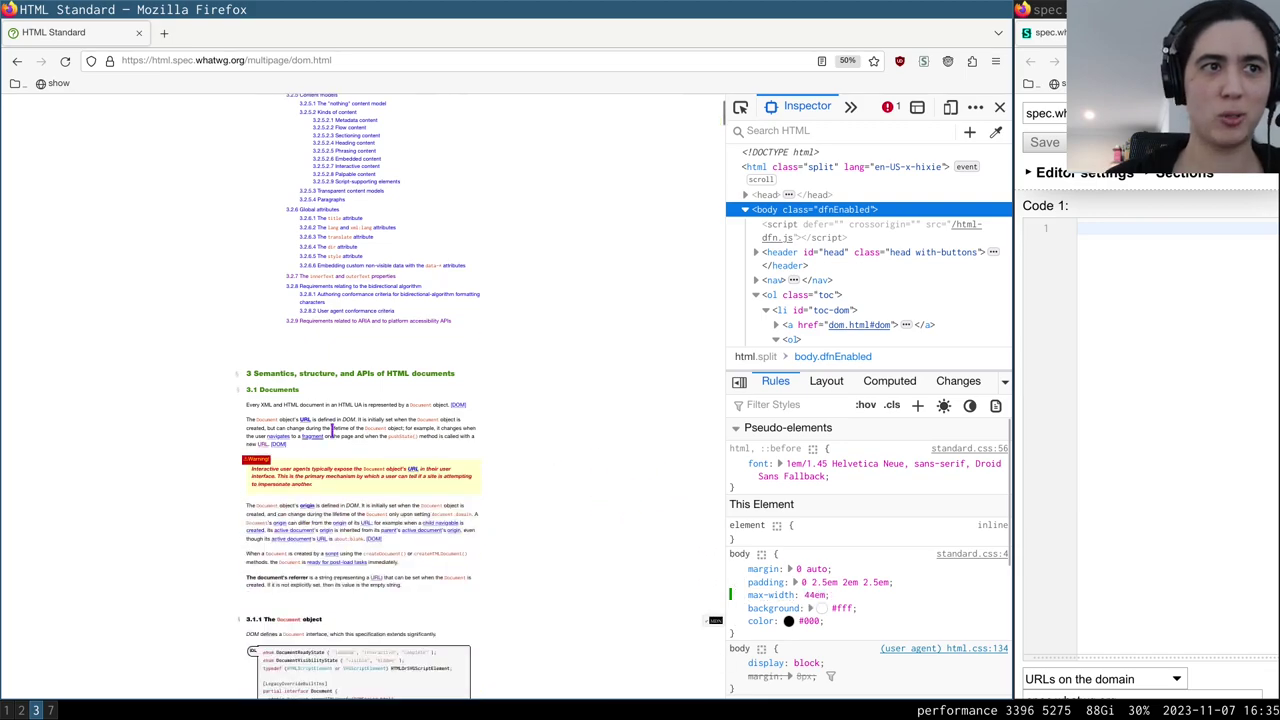
Step: Add a body rule with max-width: 45em to the spec.whatwg.org user style and save it
{"action": "left_click", "coordinate": [1088, 256]}
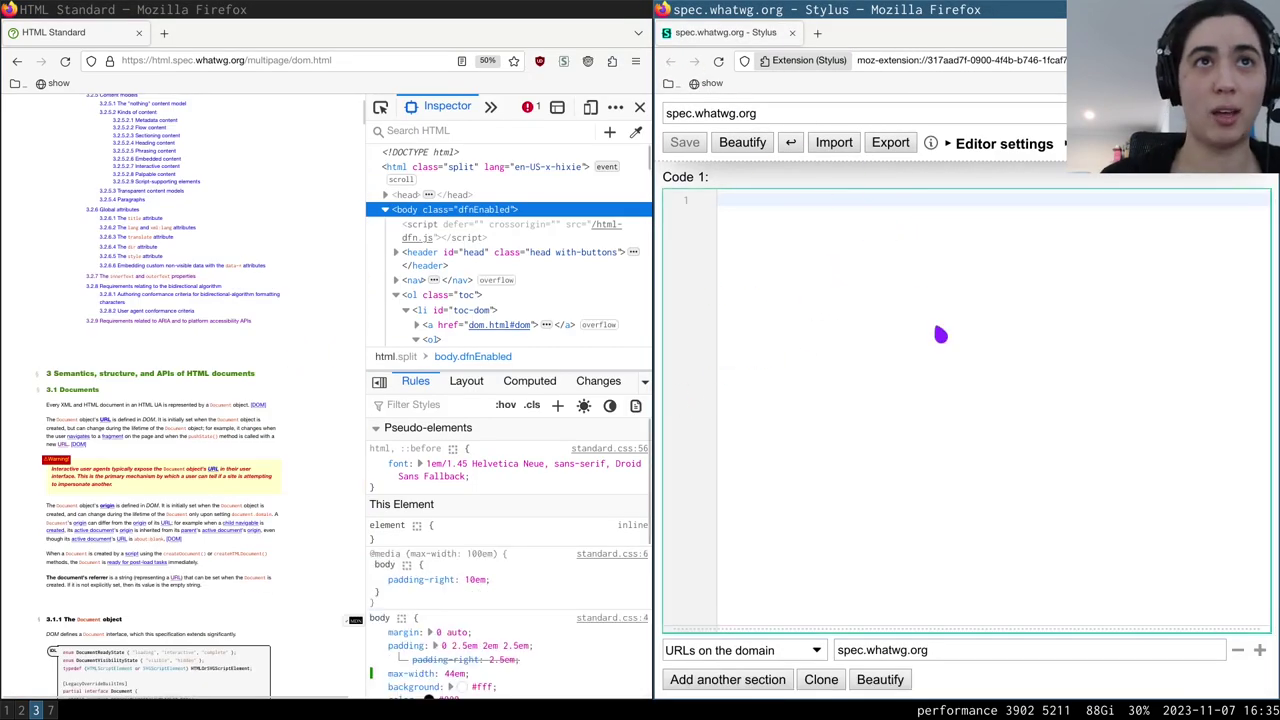
{"action": "type", "text": "body {"}
{"action": "key", "text": "Return"}
{"action": "type", "text": "max-width: 45em;"}
{"action": "key", "text": "ctrl+s"}
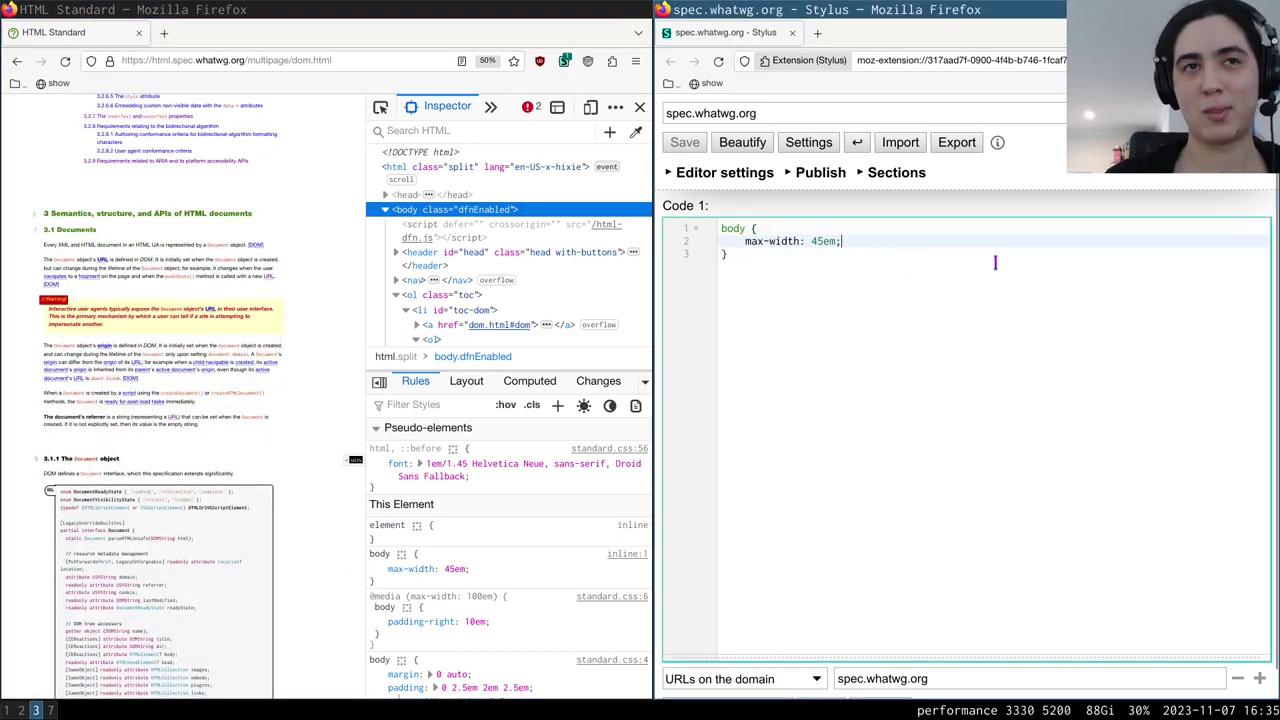
Step: Extend the body rule with font: 2em/1.7 Atkinson Hyperlegible and save the style
{"action": "key", "text": "Return"}
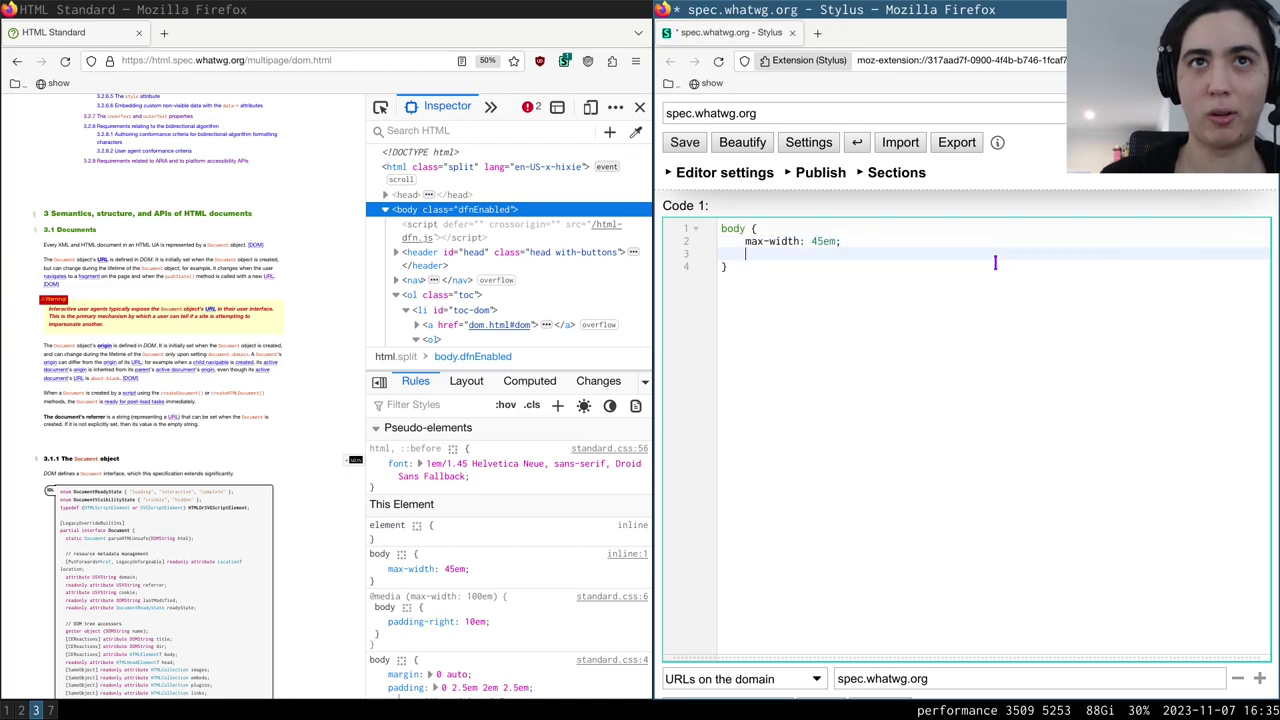
{"action": "type", "text": "font: 2em/1.7 Atkinson Hyperlegible;"}
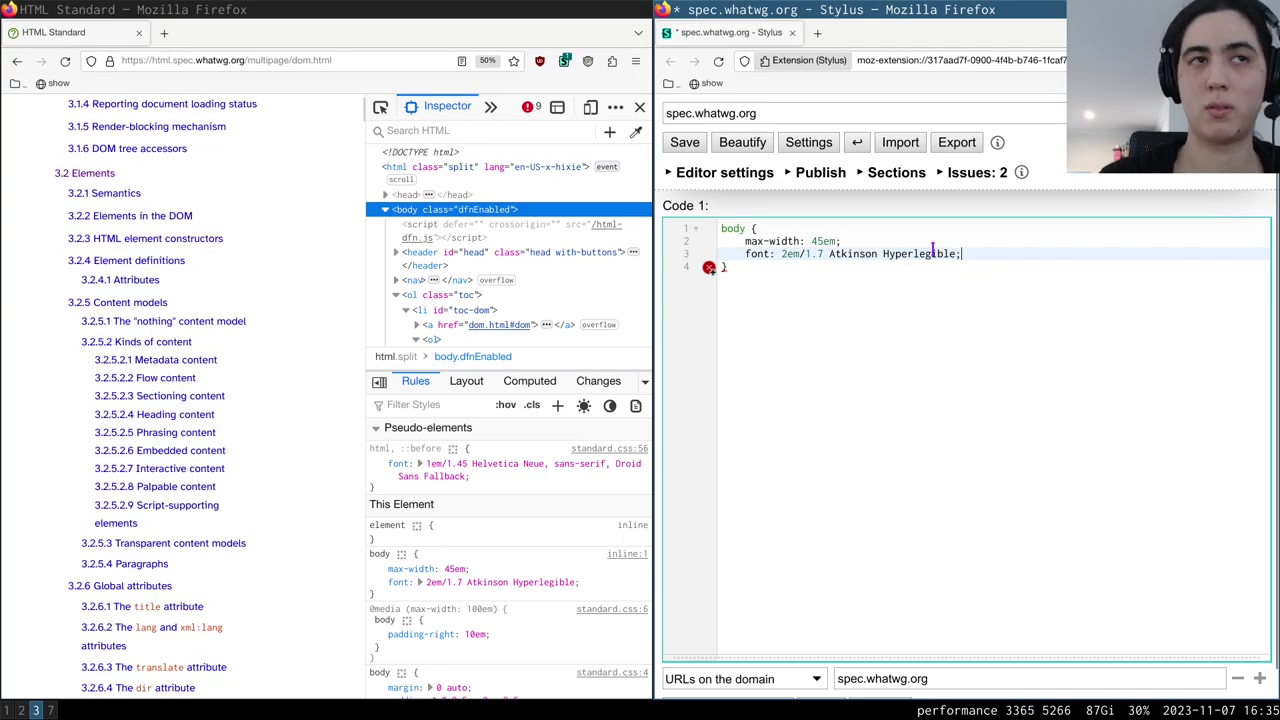
{"action": "key", "text": "ctrl+s"}
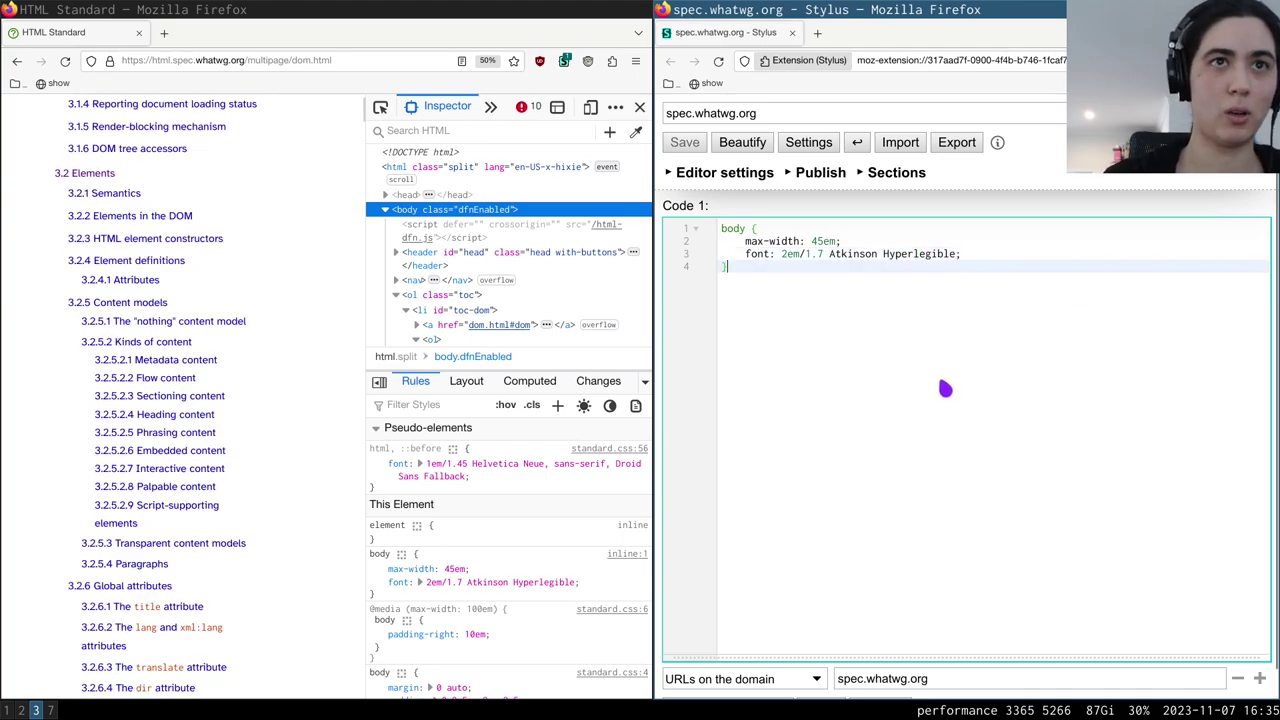
Step: Close the inspector, return to the Readability slide at full width, and review the restyled paragraphs in the embedded HTML spec
{"action": "left_click", "coordinate": [640, 107]}
{"action": "left_click", "coordinate": [17, 61]}
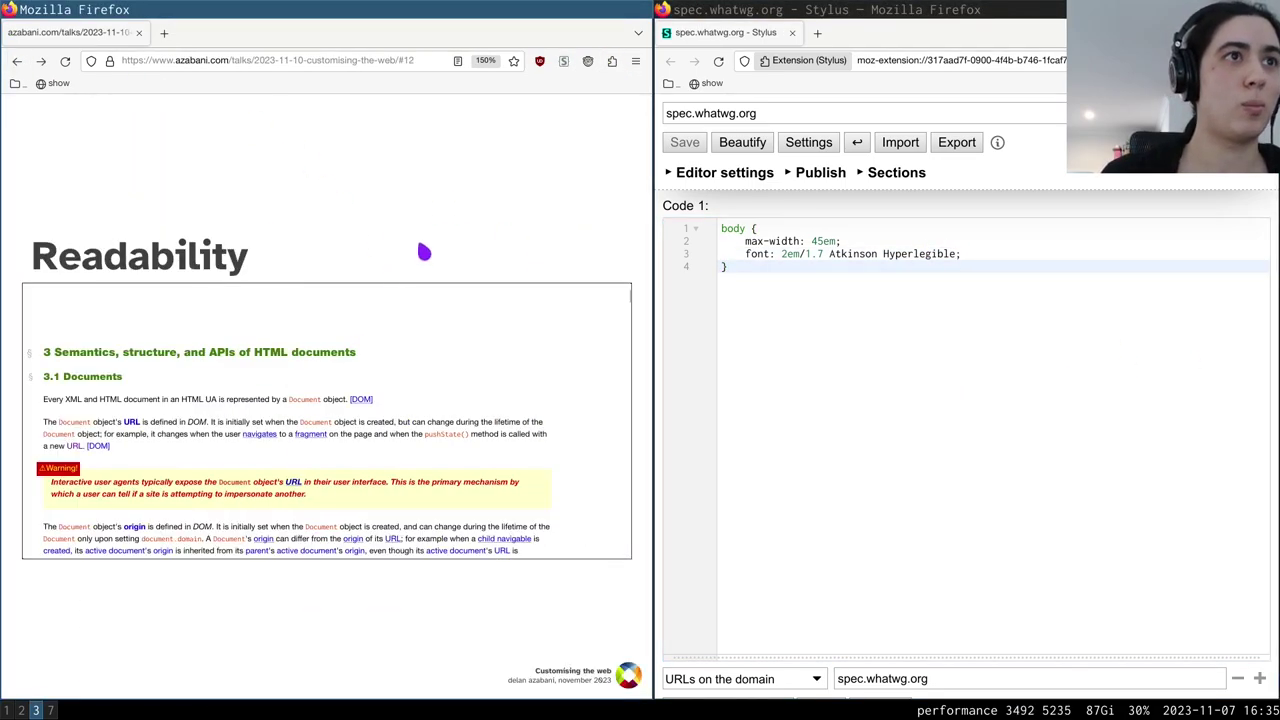
{"action": "key", "text": "super+f"}
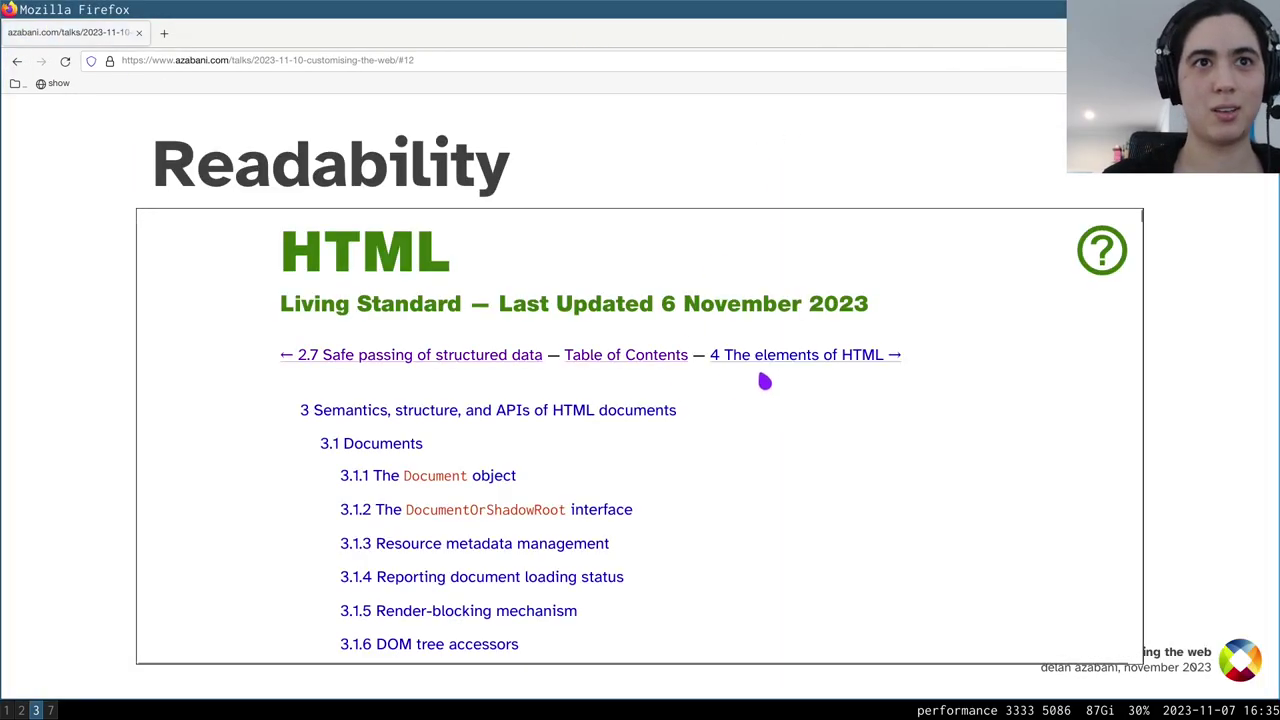
{"action": "scroll", "coordinate": [766, 377], "scroll_direction": "down", "scroll_amount": 15}
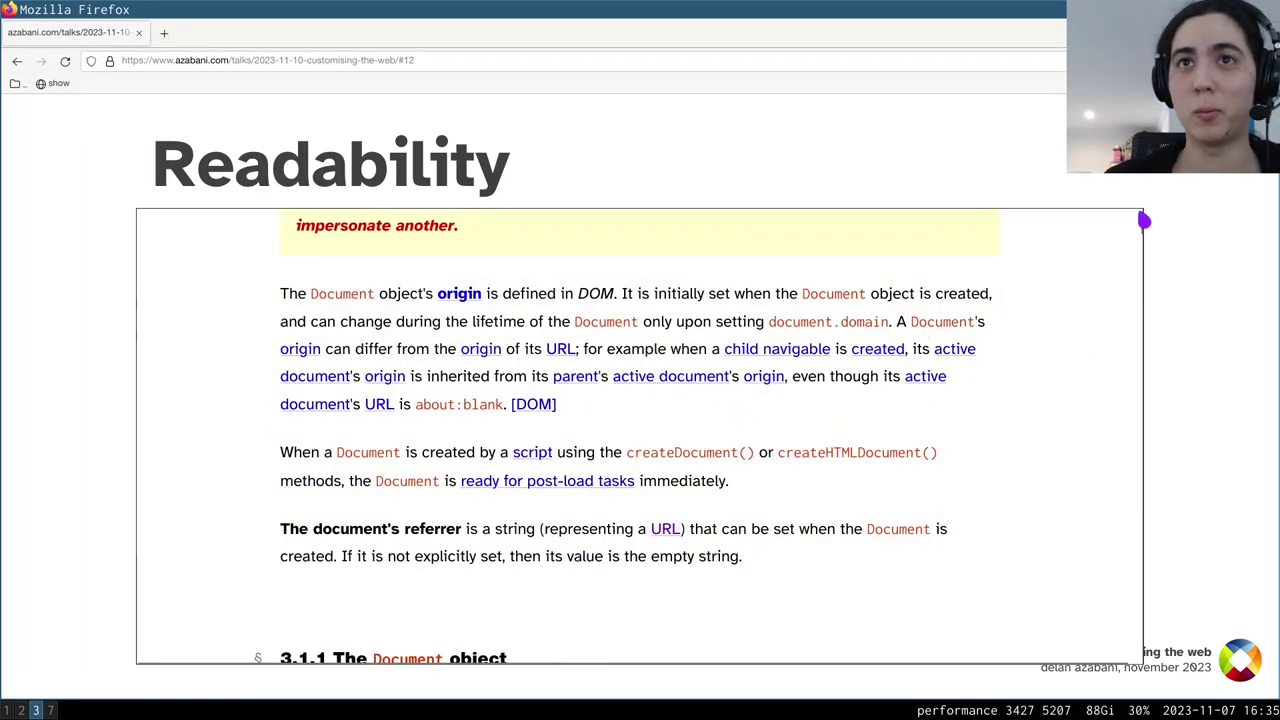
Step: Advance to the Work account warning slide and open its embedded twitter.com post outside the frame
{"action": "key", "text": "Right"}
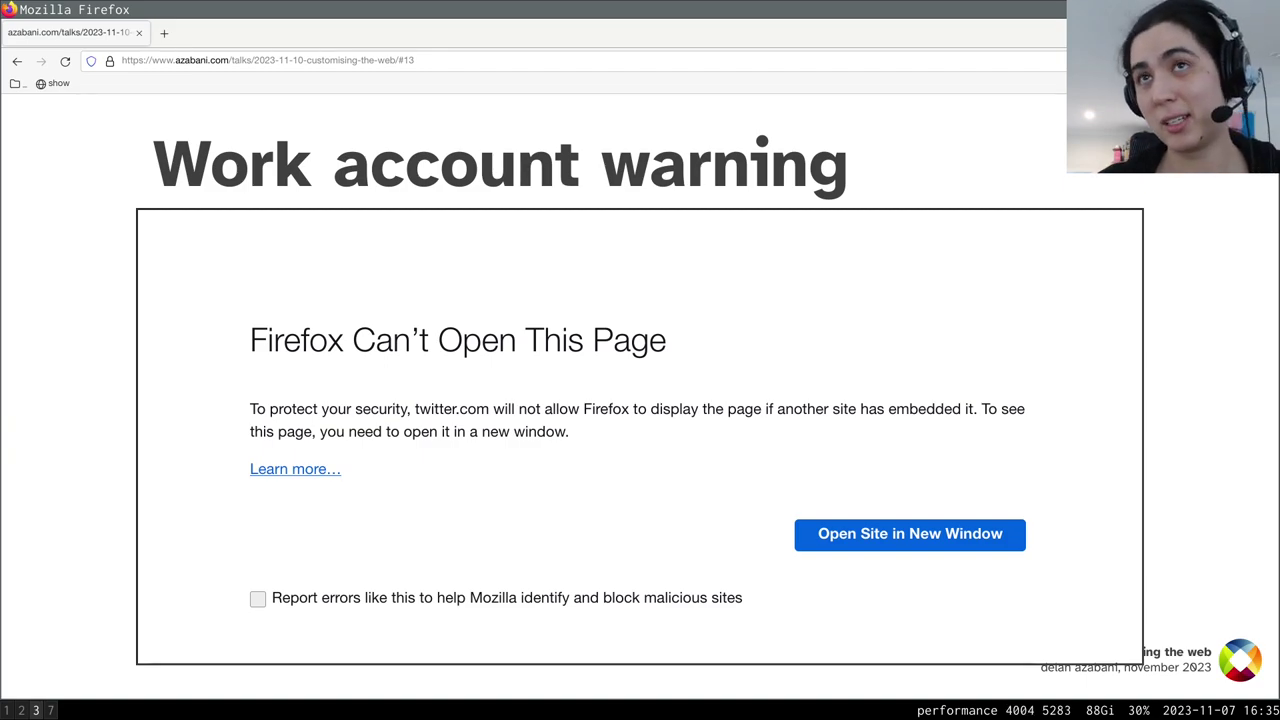
{"action": "left_click", "coordinate": [812, 533]}
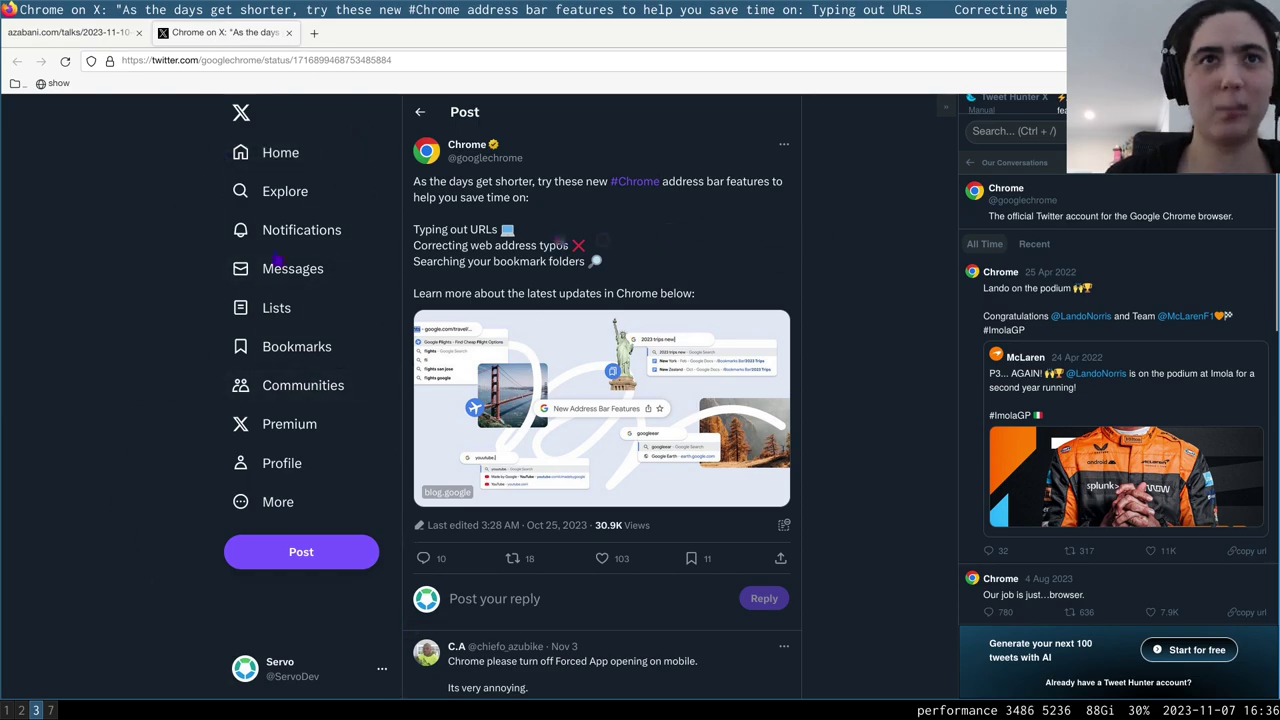
Step: Examine the class-based uBlock Origin filters for Twitter's navigation sidebar, widening the selection to the full-width column, and quit without creating one
{"action": "right_click", "coordinate": [400, 194]}
{"action": "left_click", "coordinate": [453, 395]}
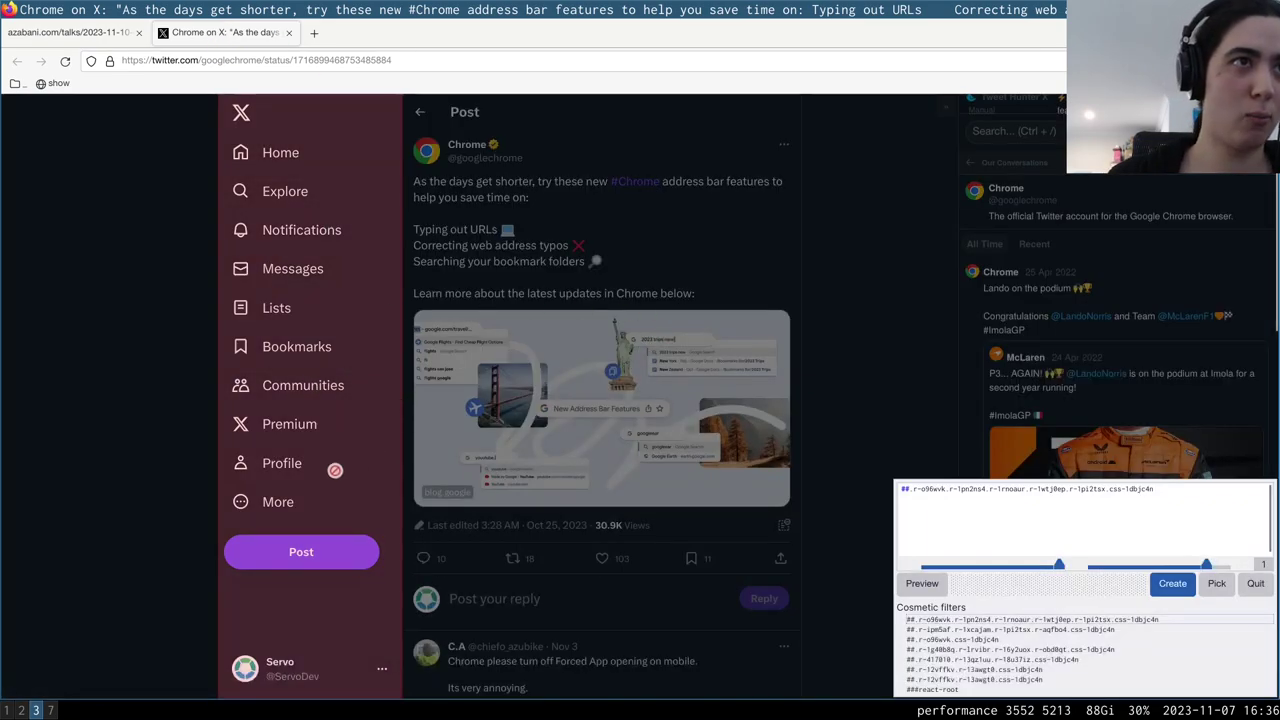
{"action": "left_click", "coordinate": [261, 527]}
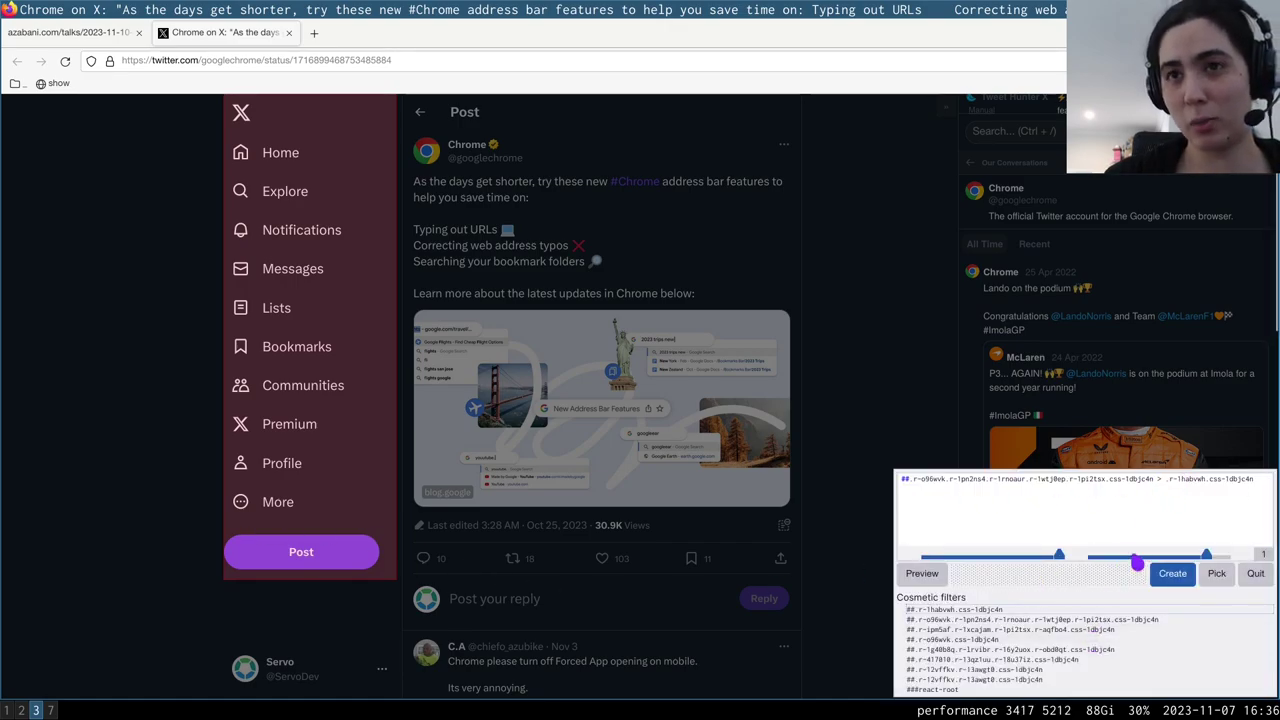
{"action": "left_click_drag", "start_coordinate": [1063, 560], "coordinate": [993, 563]}
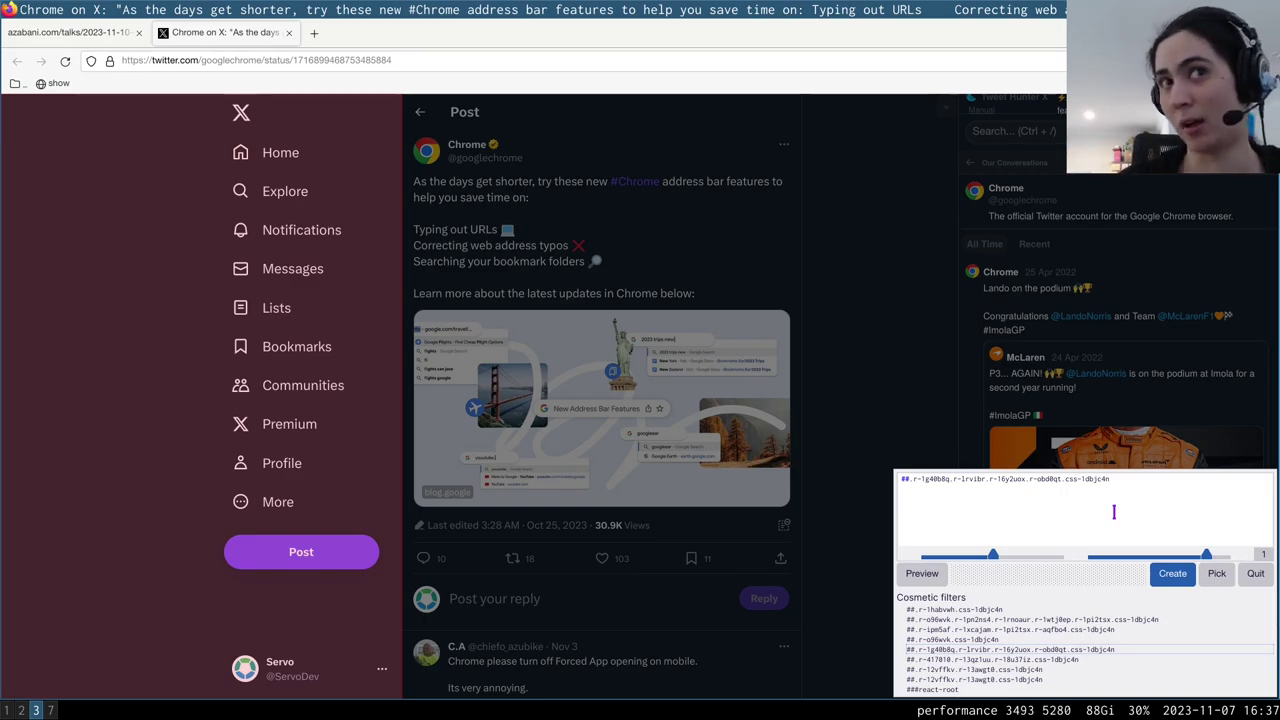
{"action": "left_click", "coordinate": [1258, 576]}
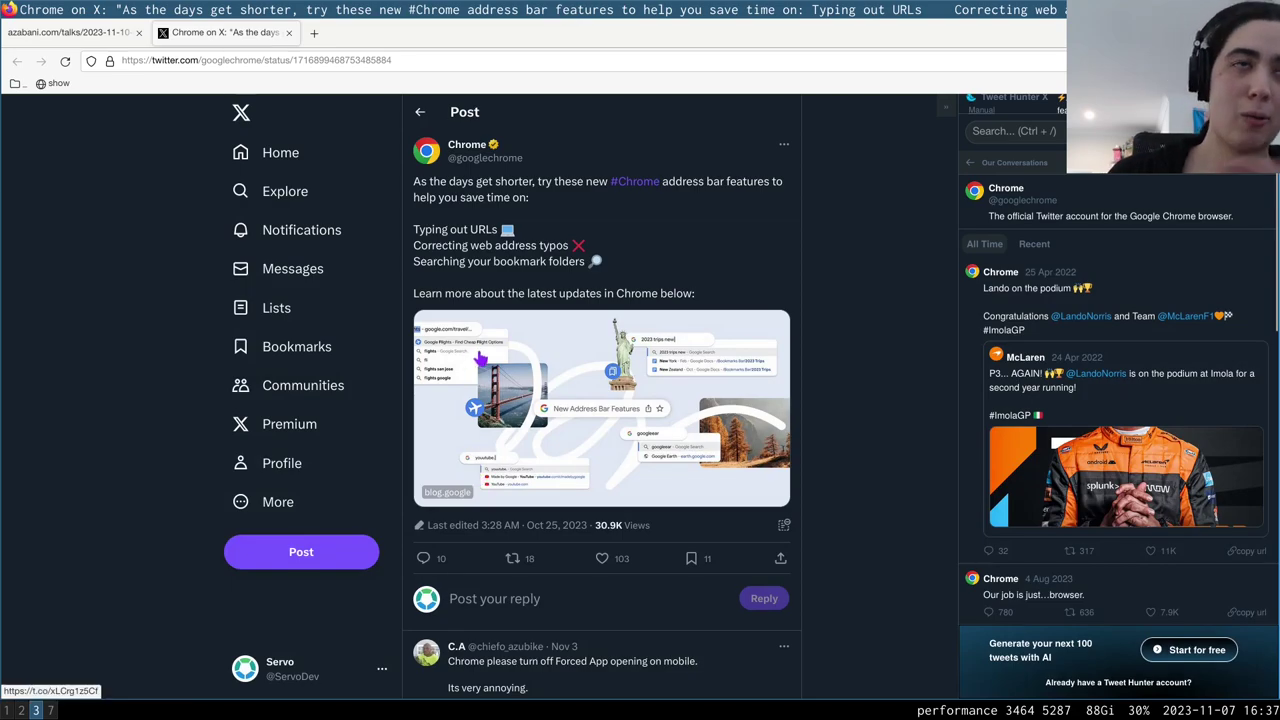
Step: Inspect the markup of Twitter's navigation sidebar, examining its parent divs up to the enclosing header with role="banner"
{"action": "key", "text": "ctrl+shift+c"}
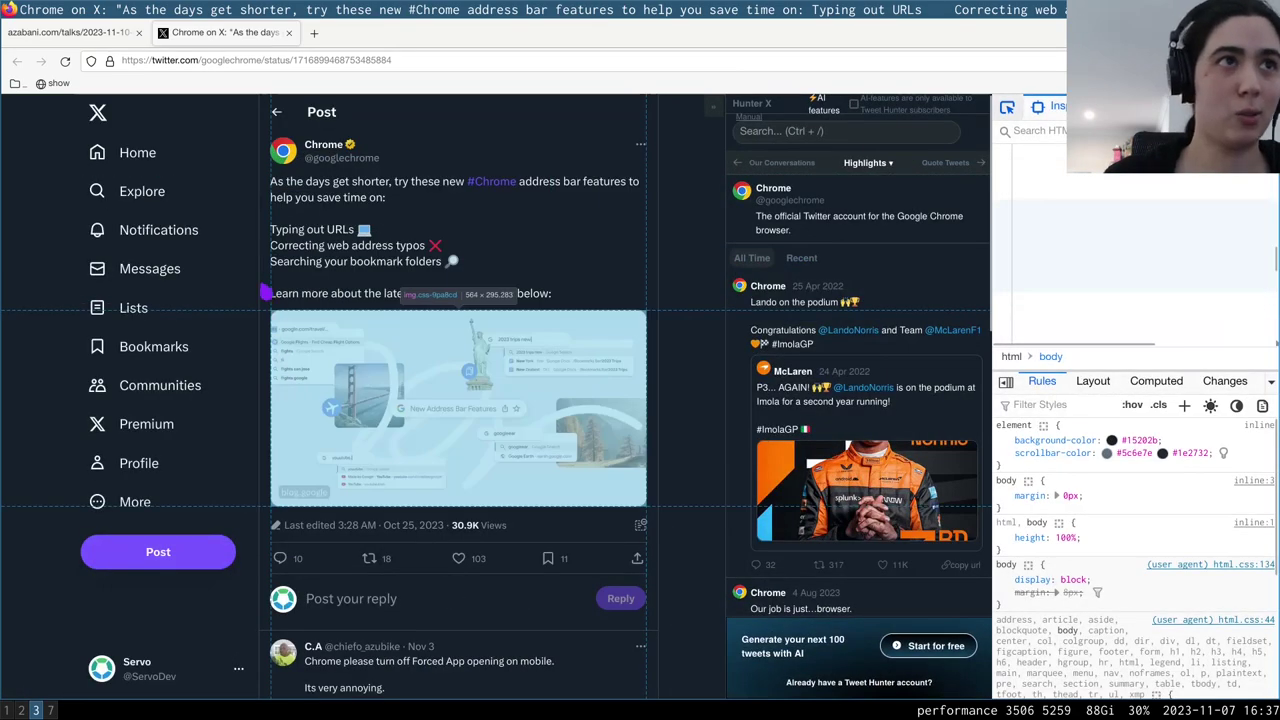
{"action": "left_click", "coordinate": [252, 325]}
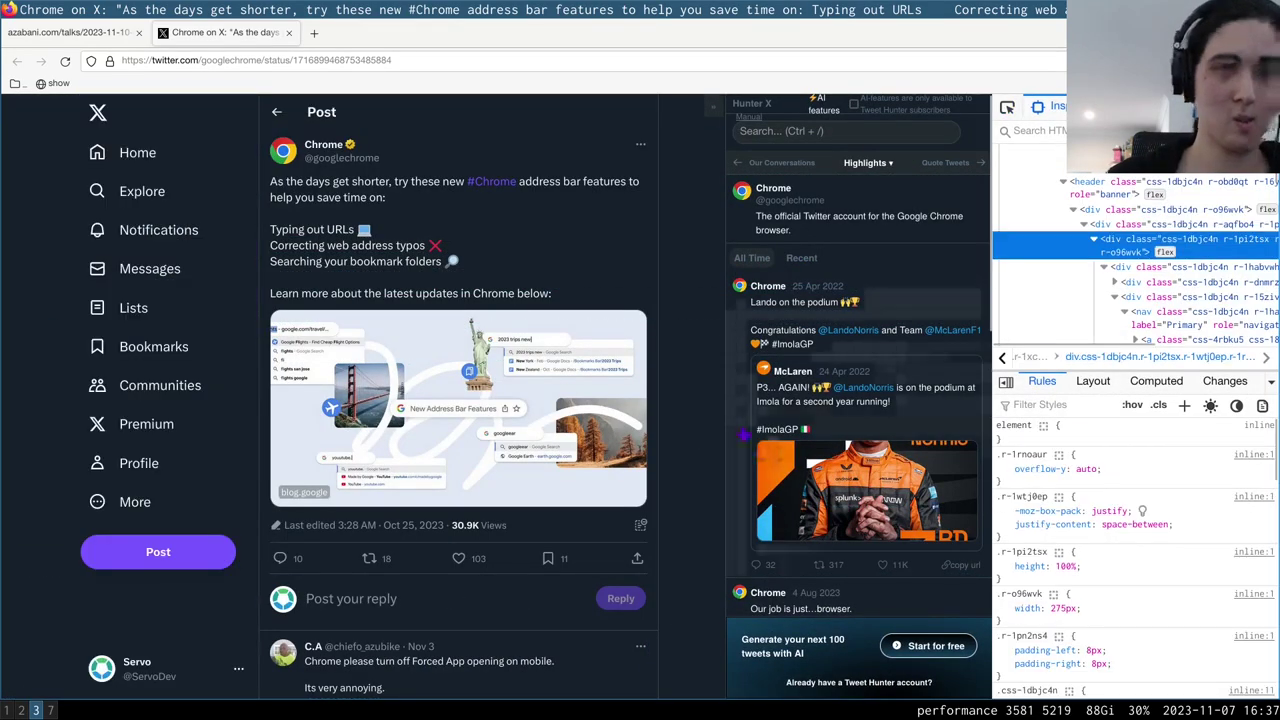
{"action": "left_click", "coordinate": [1140, 226]}
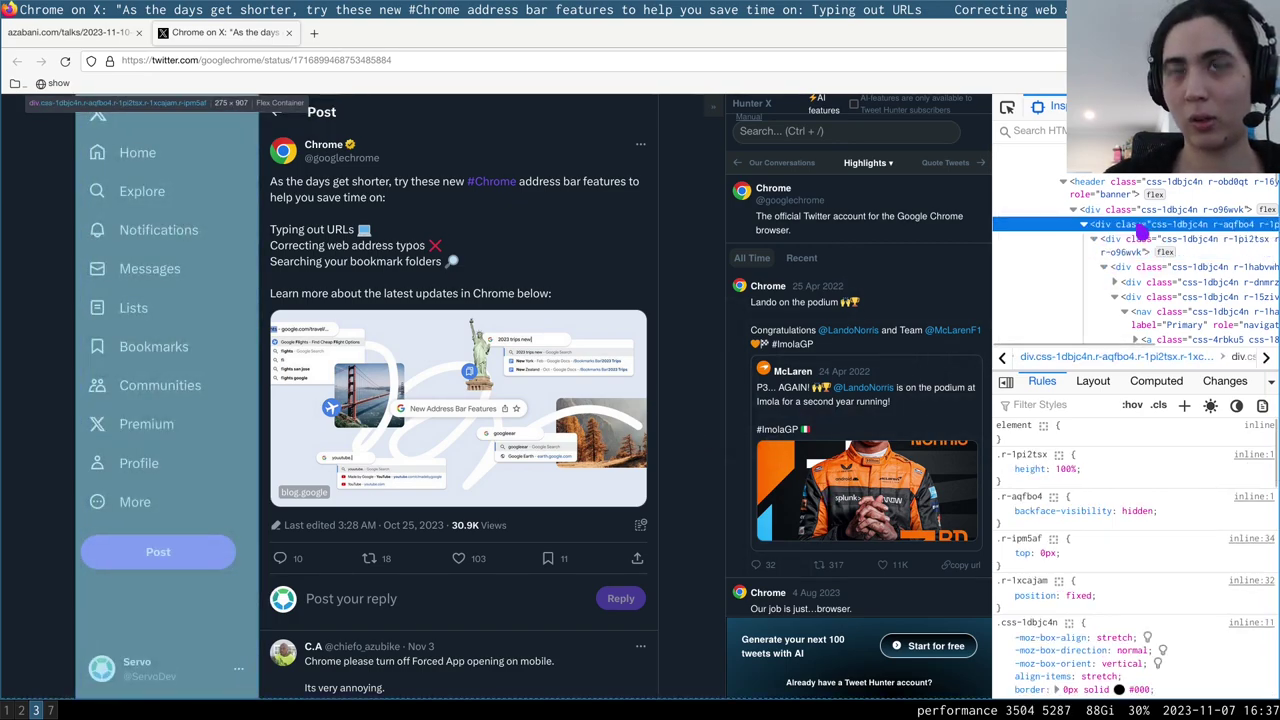
{"action": "left_click", "coordinate": [1120, 190]}
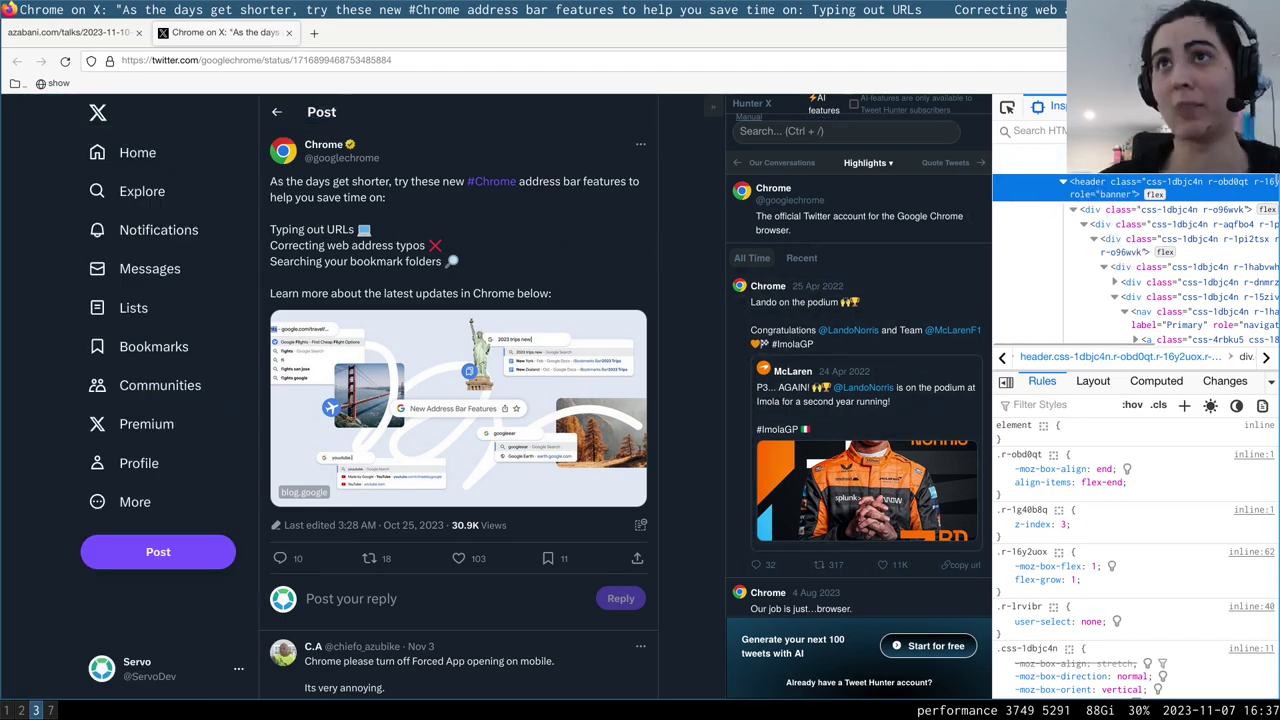
{"action": "key", "text": "F12"}
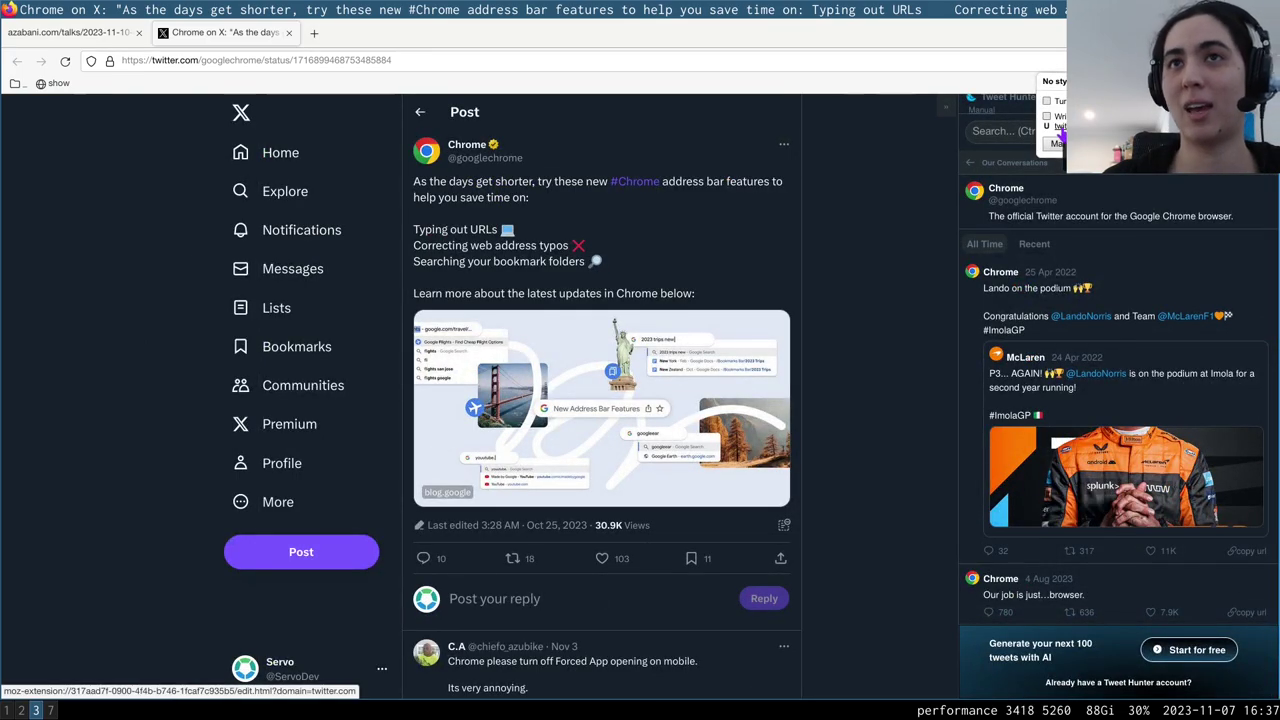
Step: Create and save a user style for twitter.com with the rule header[role=banner] { background: red; }
{"action": "left_click", "coordinate": [1062, 130]}
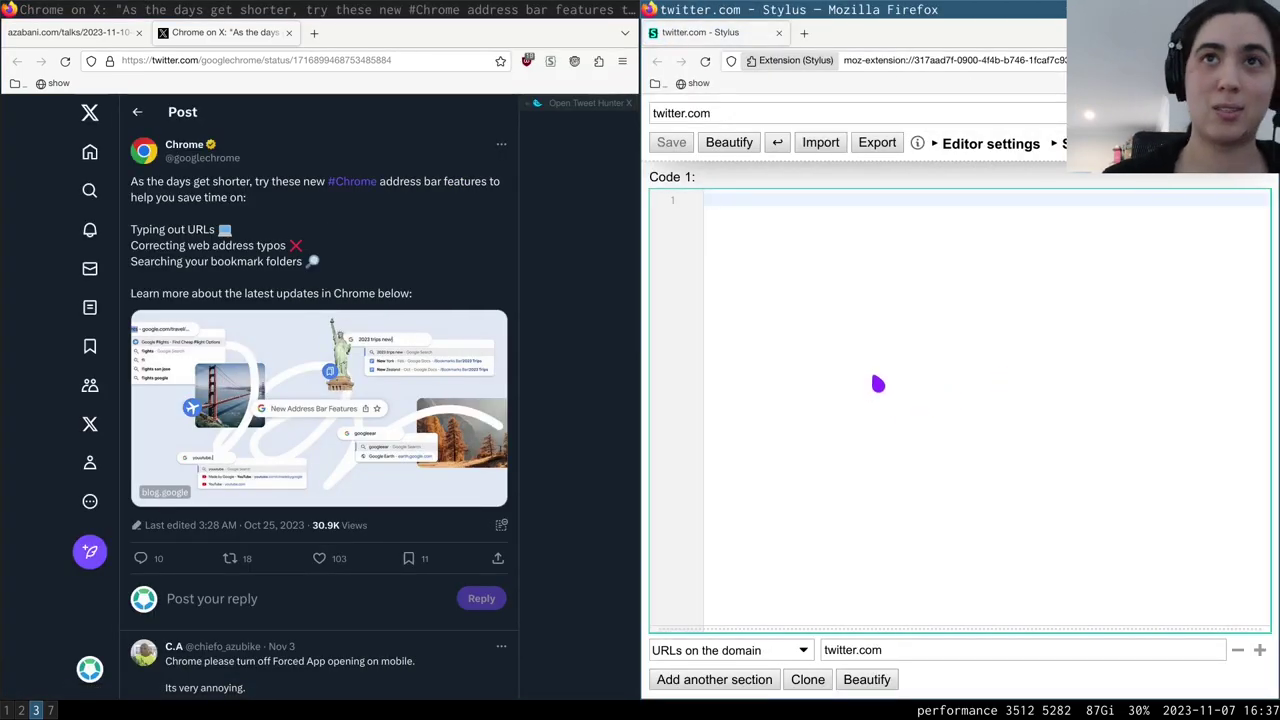
{"action": "type", "text": "header[role=banner] {"}
{"action": "key", "text": "Return"}
{"action": "type", "text": "background: red;"}
{"action": "key", "text": "ctrl+s"}
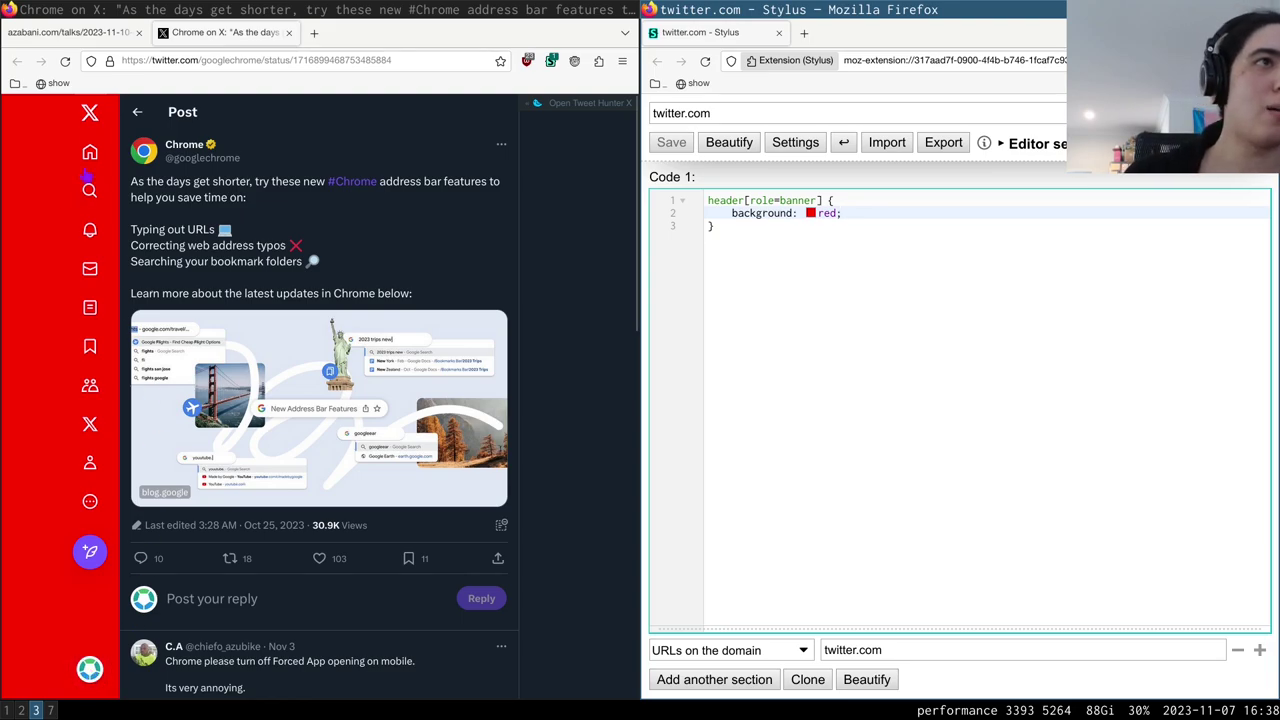
Step: Widen the Twitter window and inspect the sidebar's Profile link to examine its anchor element and href
{"action": "left_click_drag", "start_coordinate": [668, 272], "coordinate": [916, 262]}
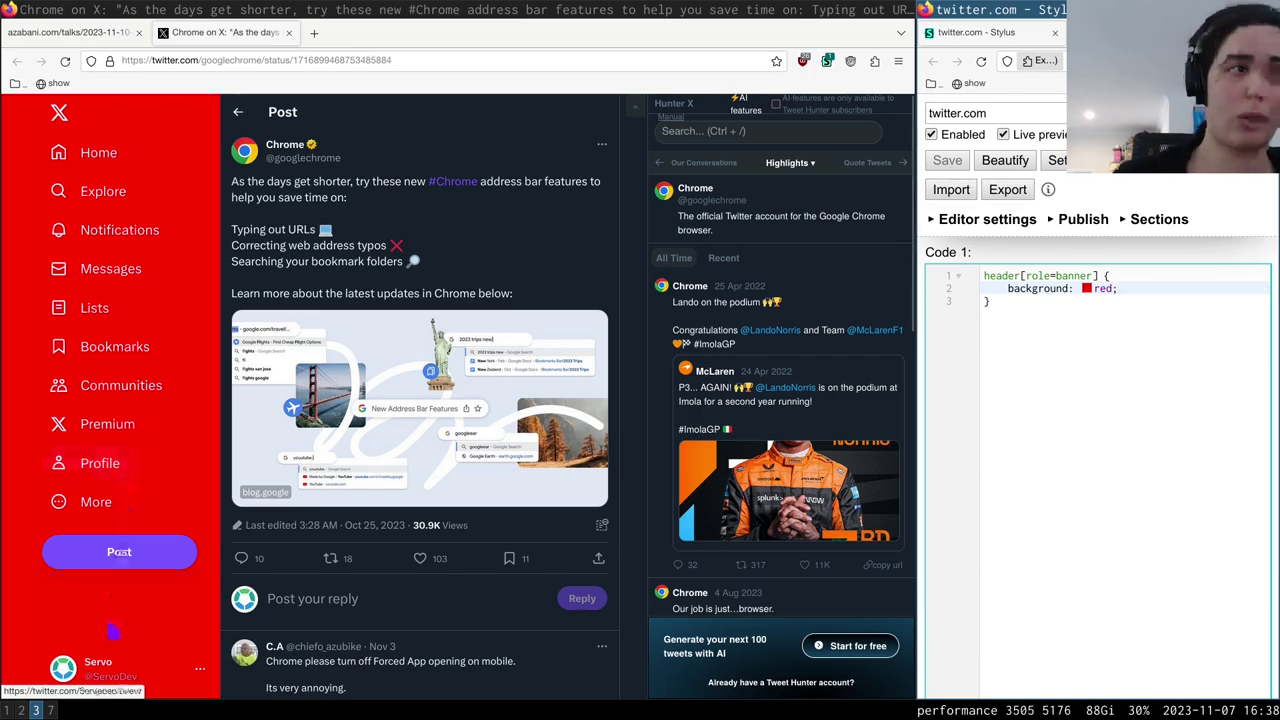
{"action": "key", "text": "ctrl+shift+c"}
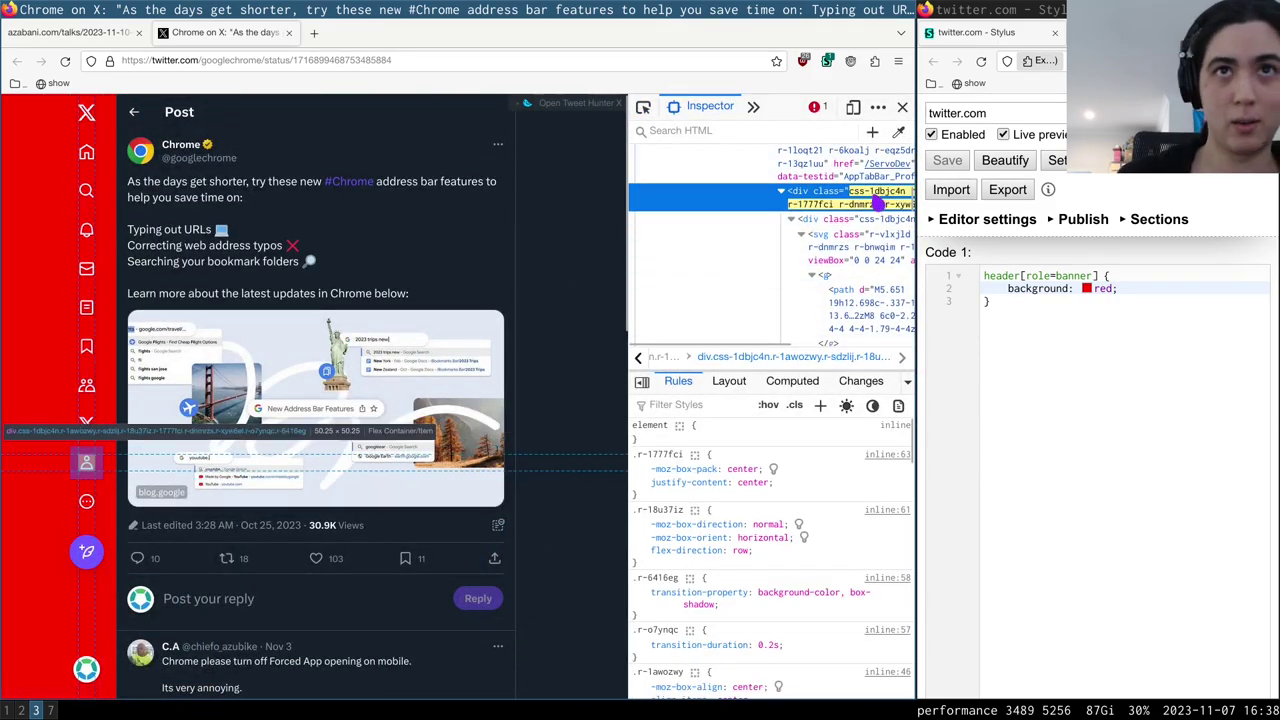
{"action": "left_click", "coordinate": [86, 462]}
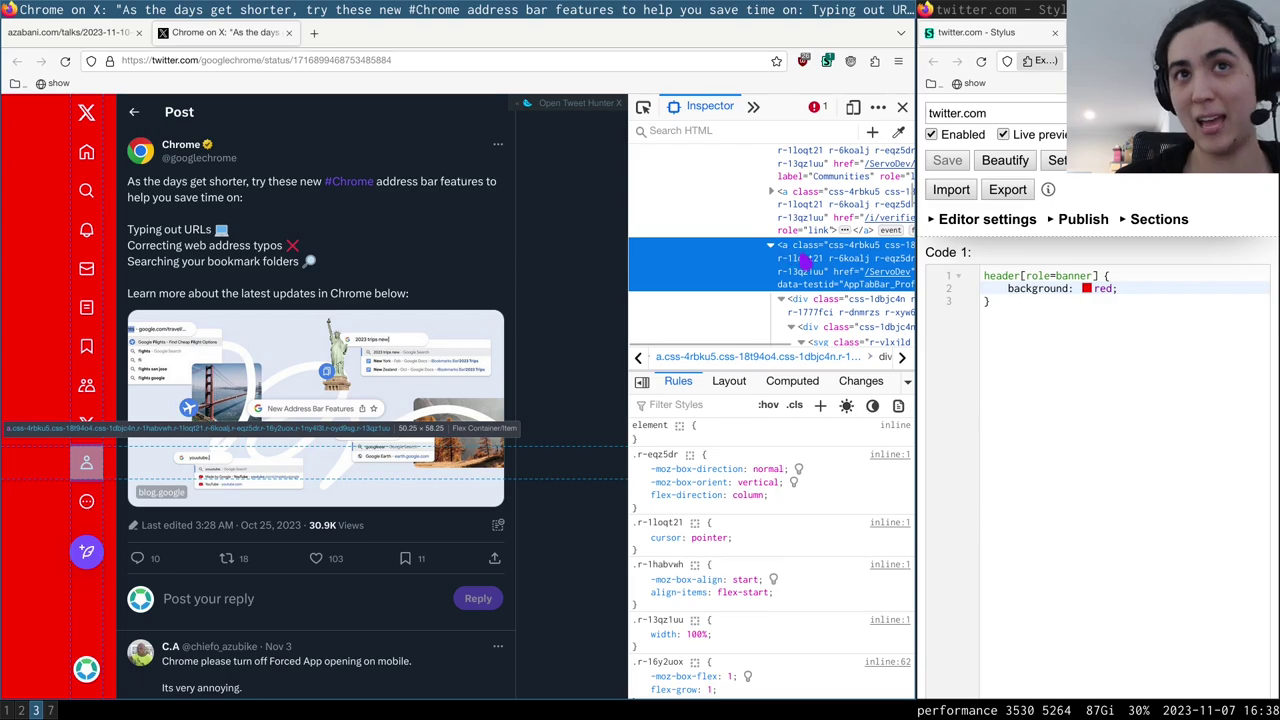
Step: Append :has(a[href="/ServoDev"]) to the header[role=banner] selector, save the twitter.com style and close its editor
{"action": "left_click", "coordinate": [1114, 345]}
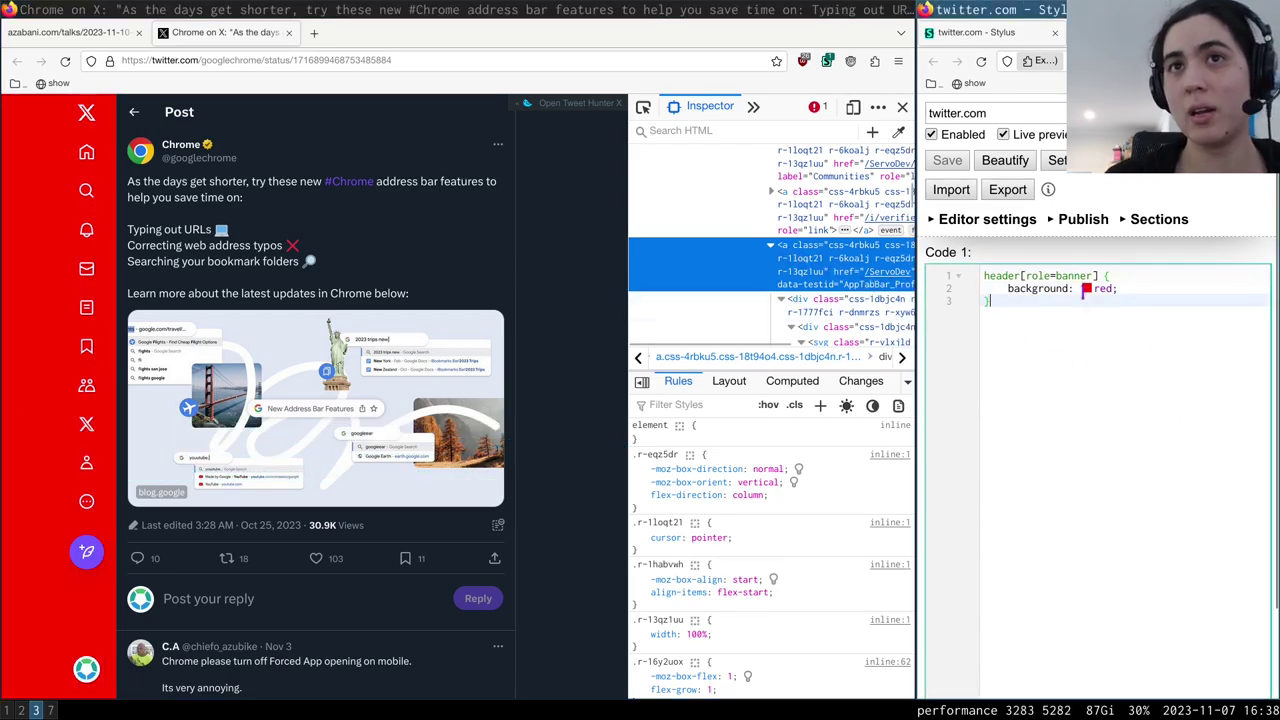
{"action": "left_click", "coordinate": [1096, 276]}
{"action": "left_click_drag", "start_coordinate": [917, 450], "coordinate": [852, 355]}
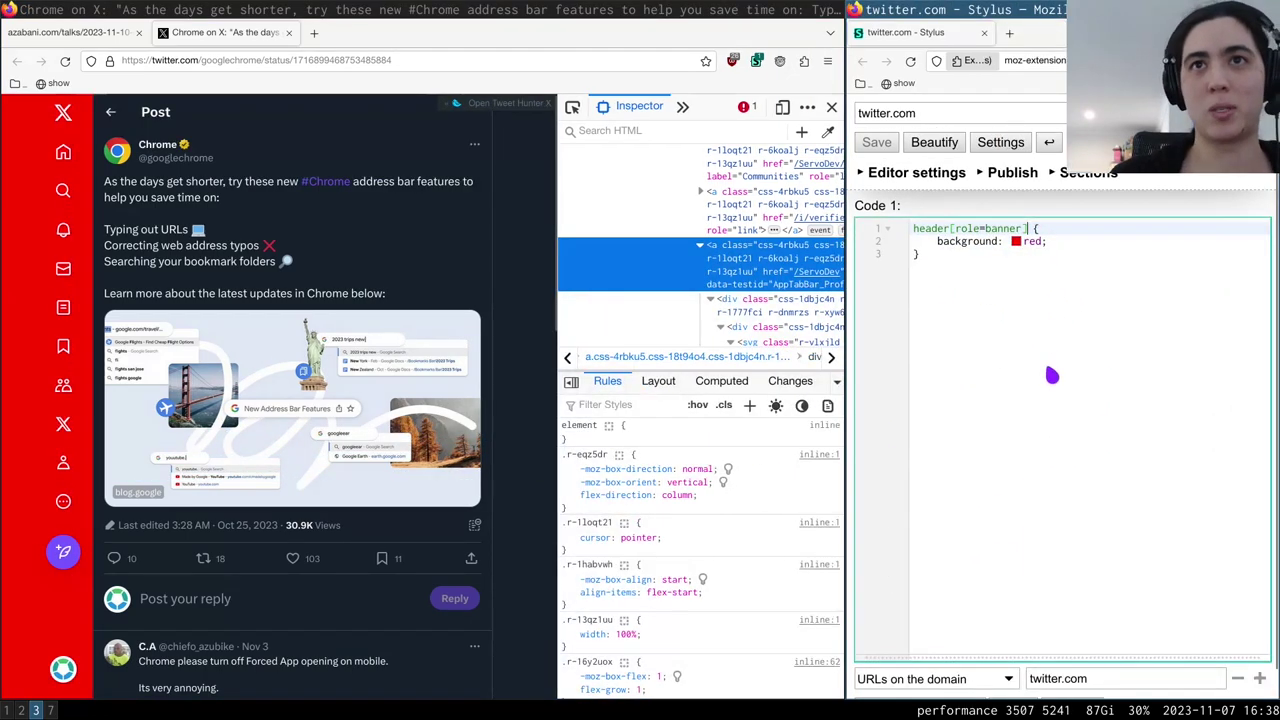
{"action": "type", "text": ":has(a"}
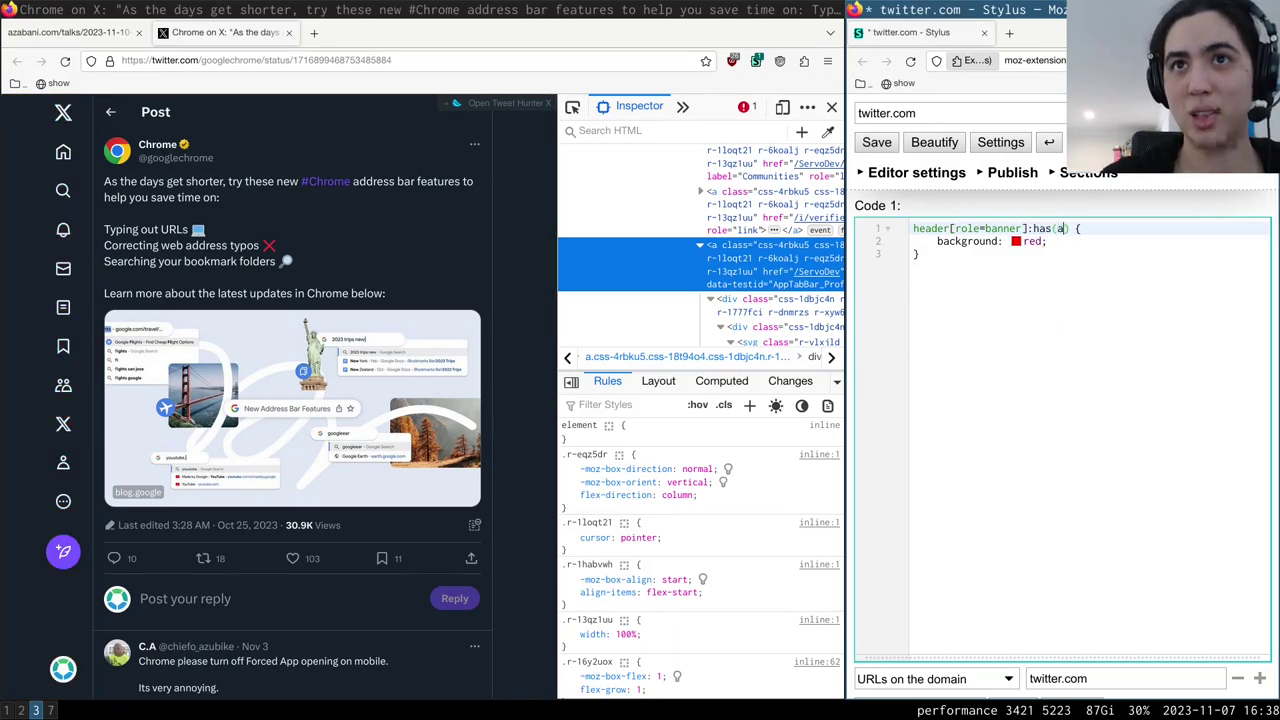
{"action": "type", "text": "[href=\""}
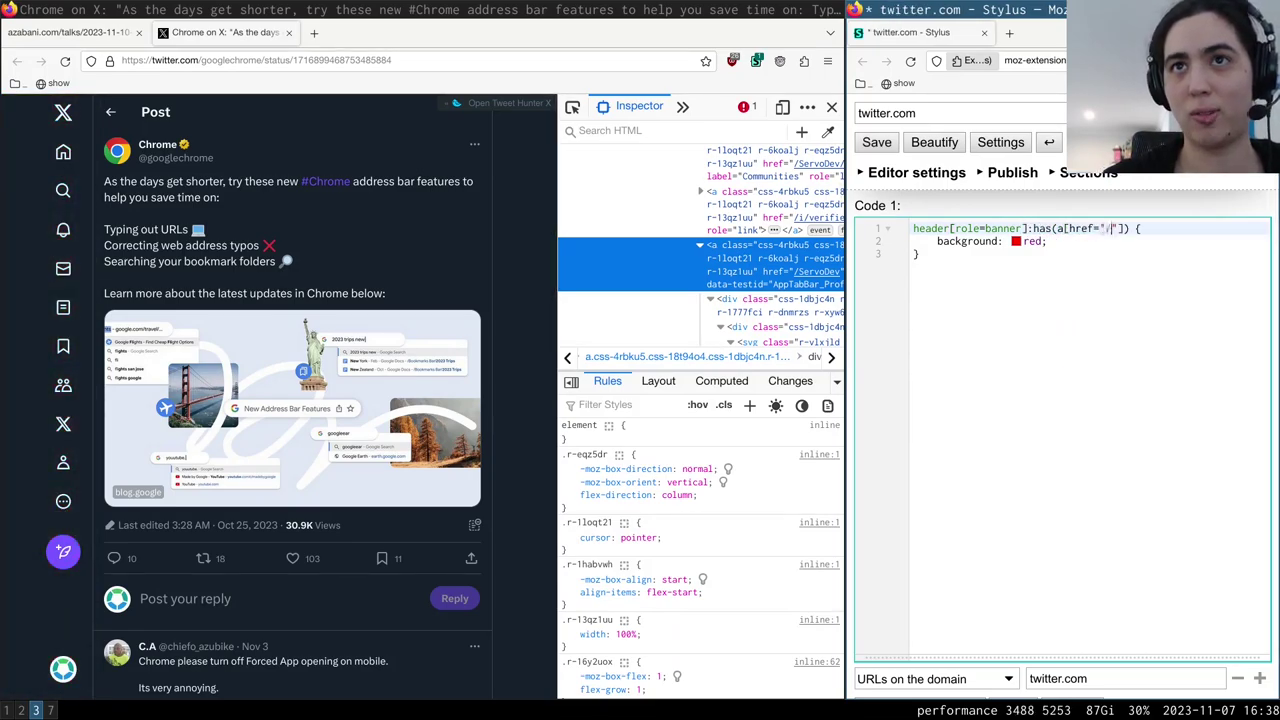
{"action": "type", "text": "/ServoDev"}
{"action": "left_click", "coordinate": [1149, 374]}
{"action": "key", "text": "ctrl+s"}
{"action": "left_click", "coordinate": [985, 37]}
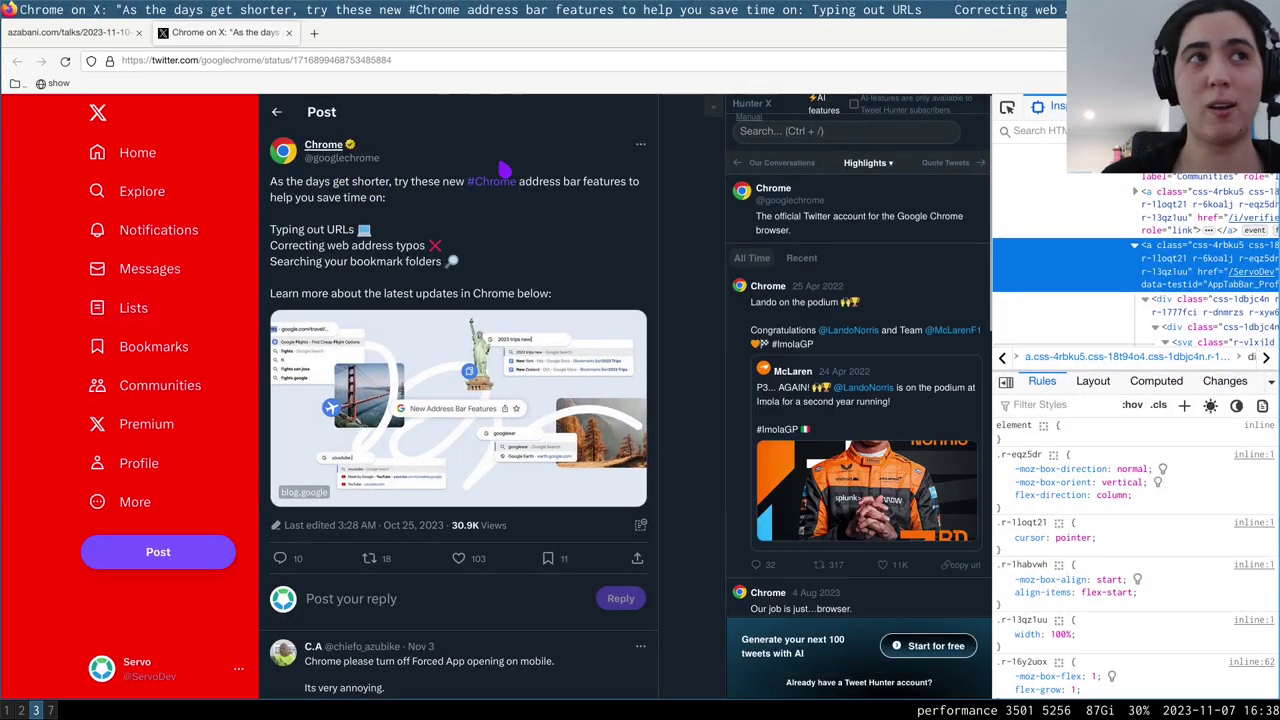
Step: Look up the has-sel preference in about:config in a new tab, and close that tab
{"action": "key", "text": "ctrl+t"}
{"action": "type", "text": "about:config"}
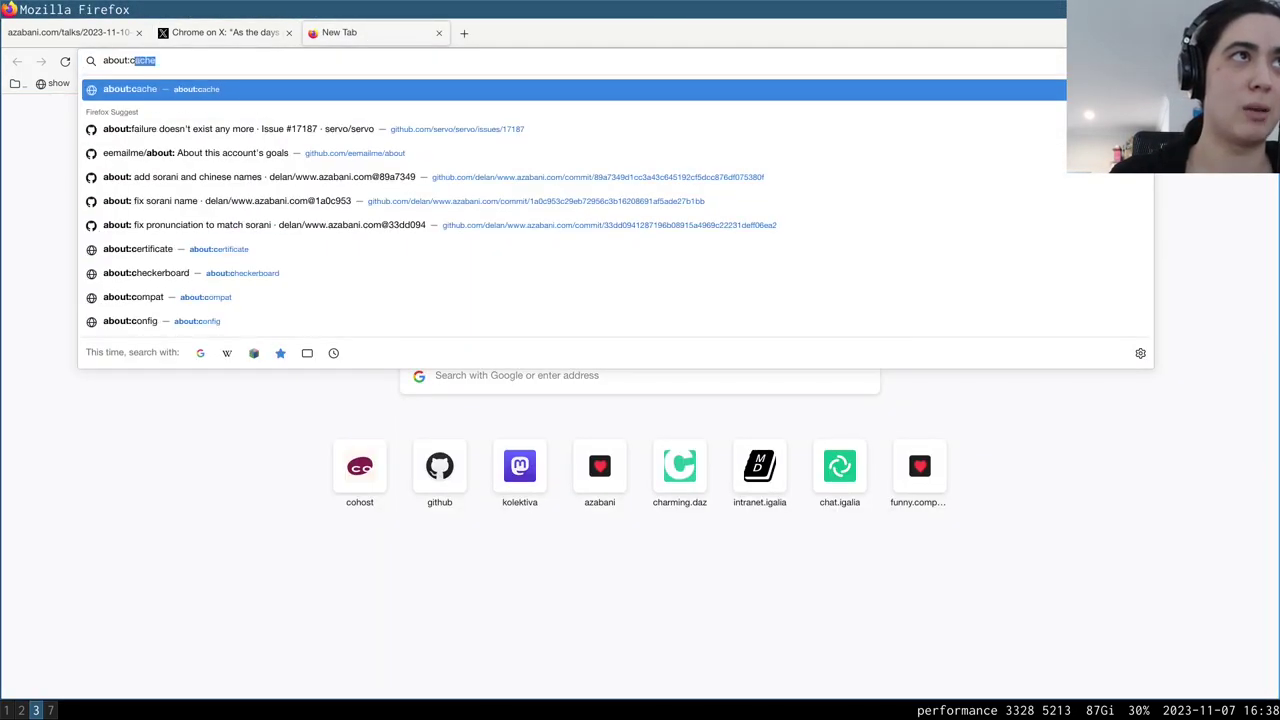
{"action": "key", "text": "Return"}
{"action": "key", "text": "Return"}
{"action": "type", "text": "has-sel"}
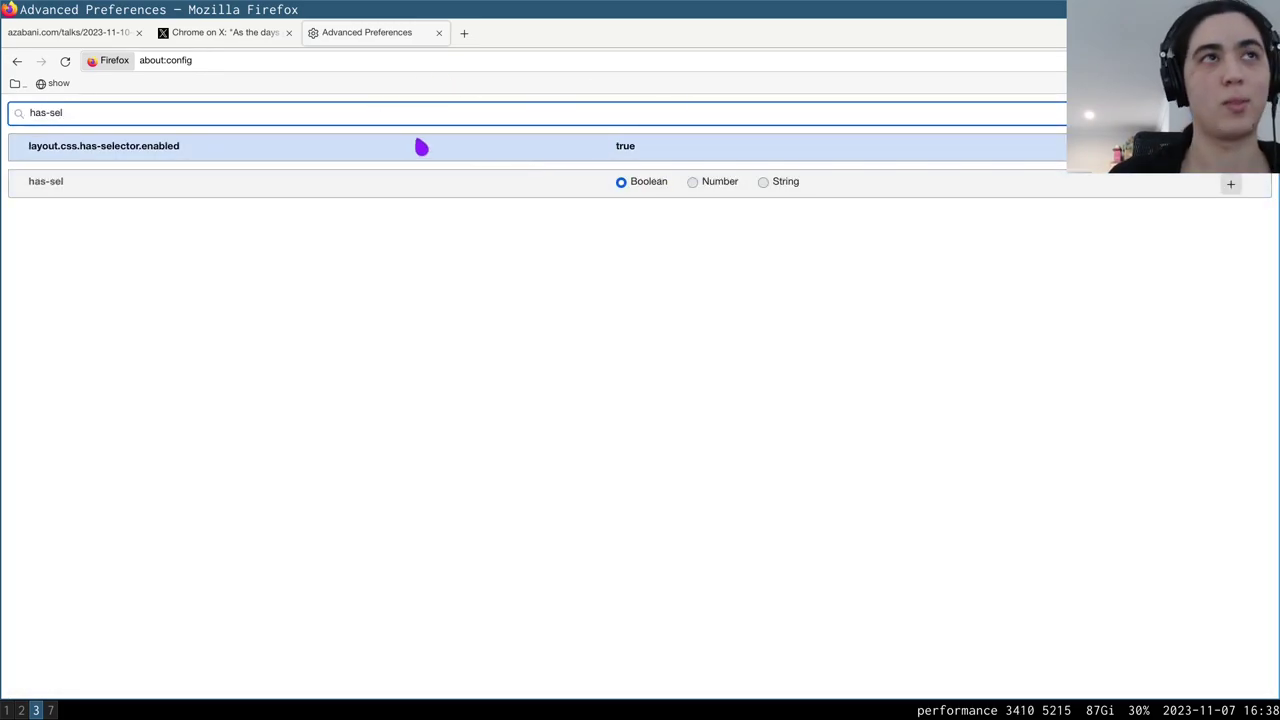
{"action": "key", "text": "ctrl+w"}
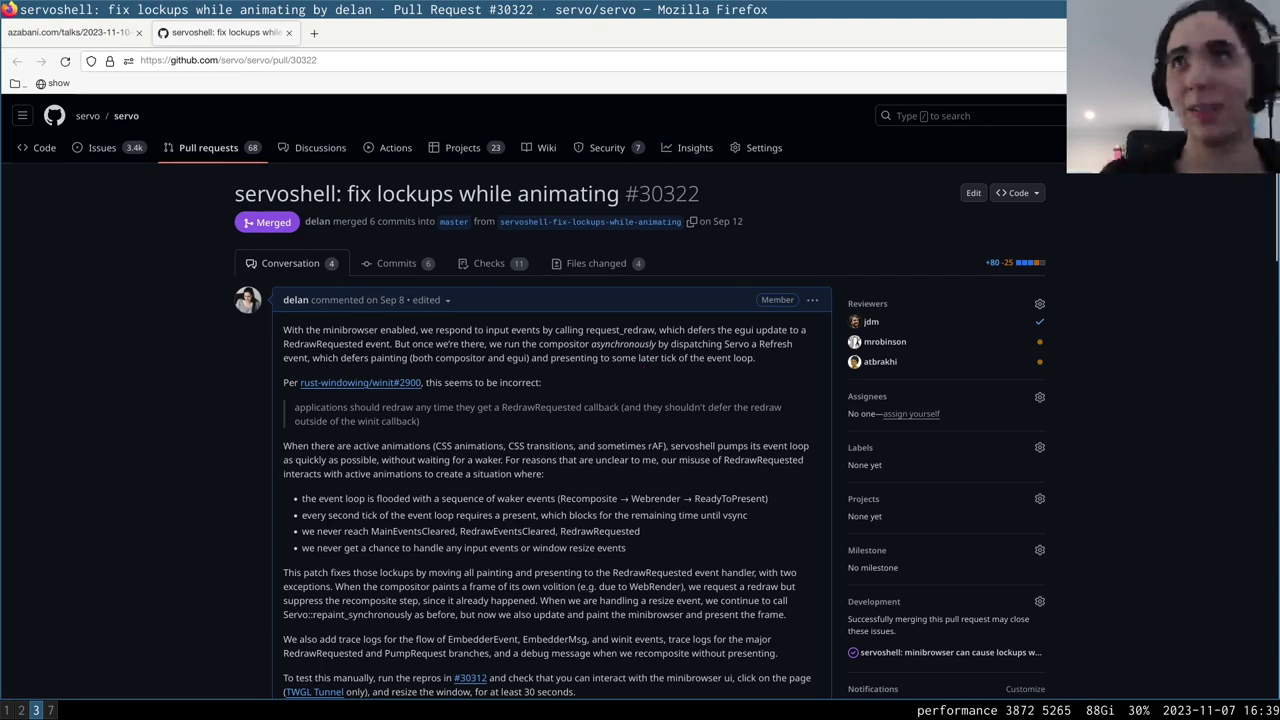
Step: Create and save a user style for github.com with the rule * { color: yellow; }
{"action": "left_click", "coordinate": [1060, 125]}
{"action": "type", "text": "*"}
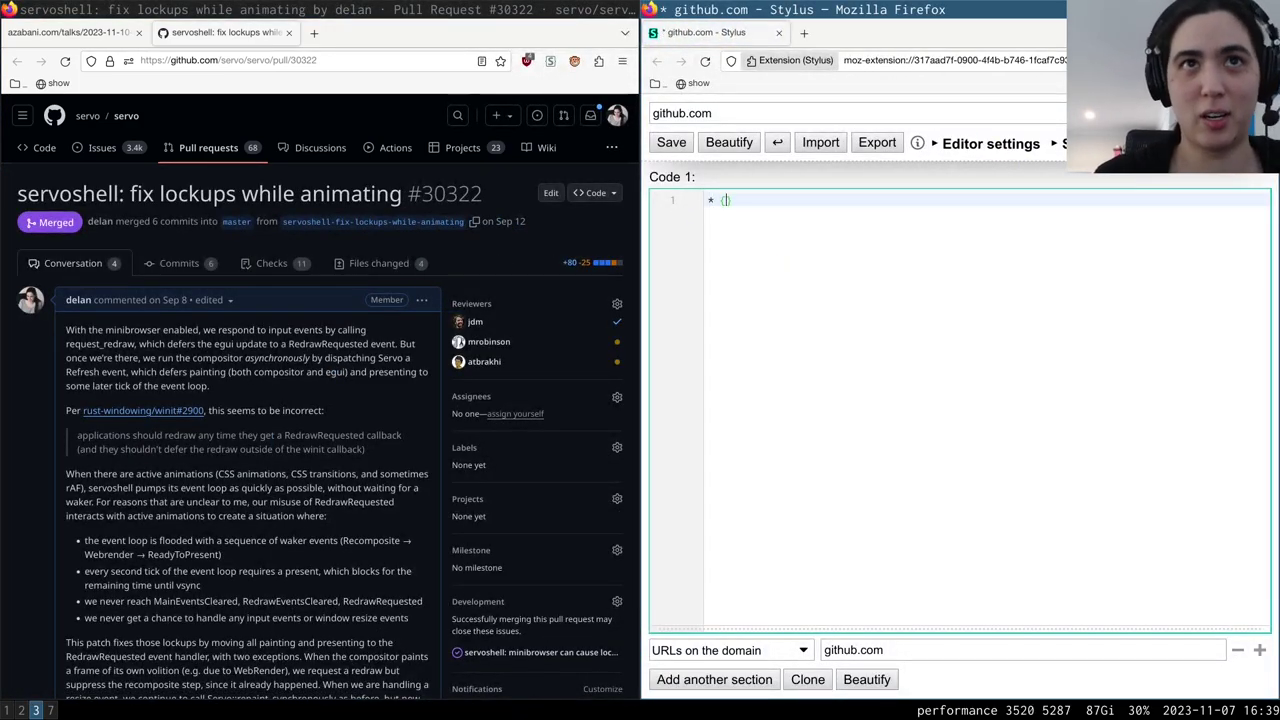
{"action": "type", "text": " {"}
{"action": "key", "text": "Return"}
{"action": "type", "text": "color: yellow;"}
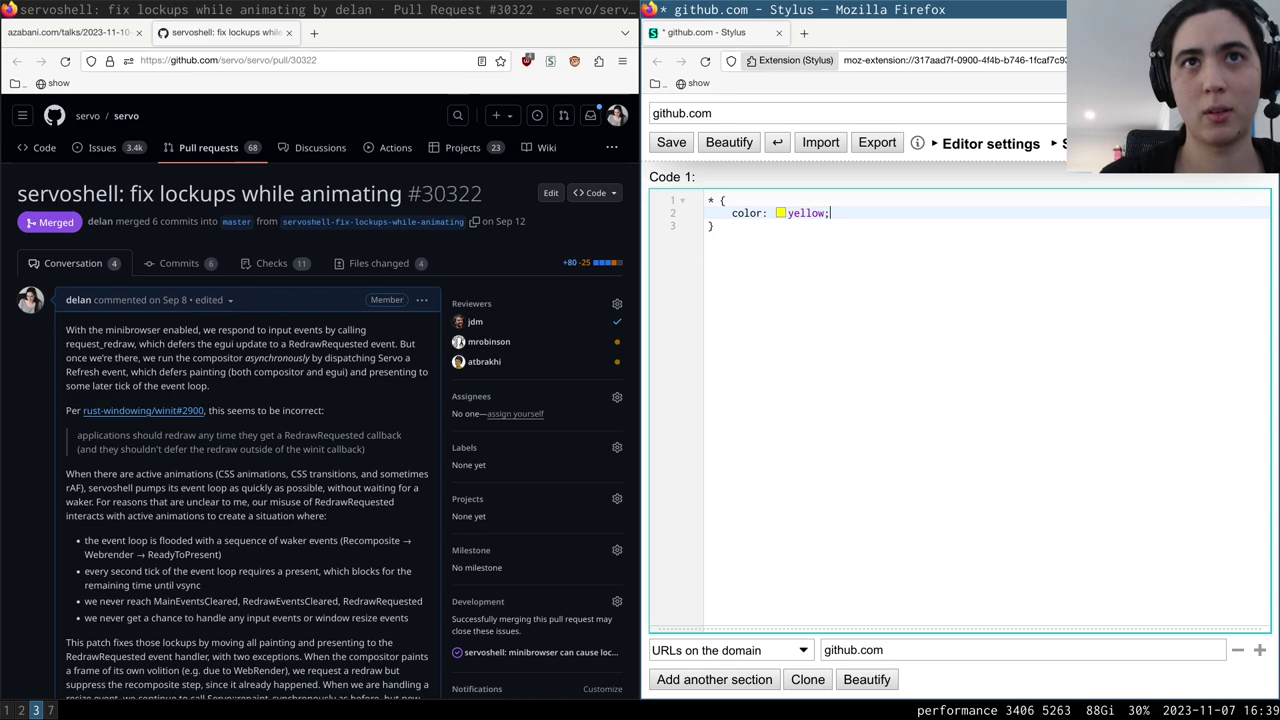
{"action": "key", "text": "ctrl+s"}
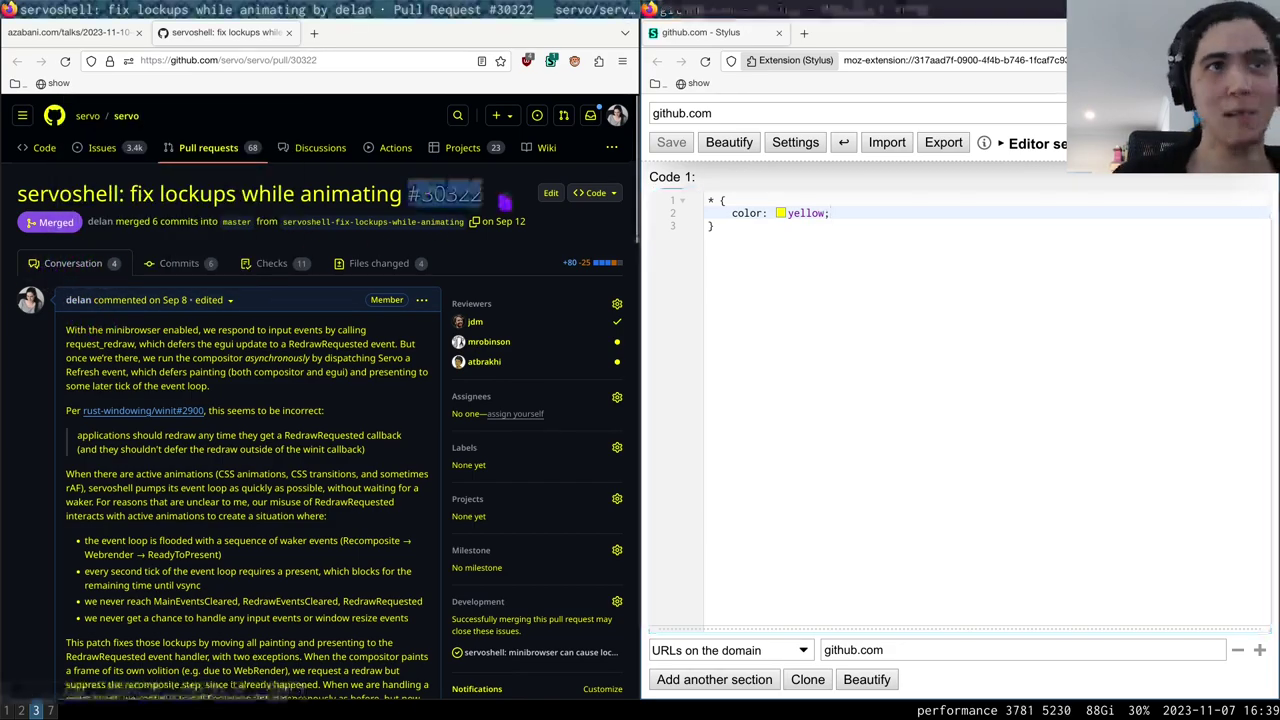
Step: Inspect the Conversation tab of the GitHub pull request and examine which CSS rules set its text color
{"action": "left_click", "coordinate": [830, 226]}
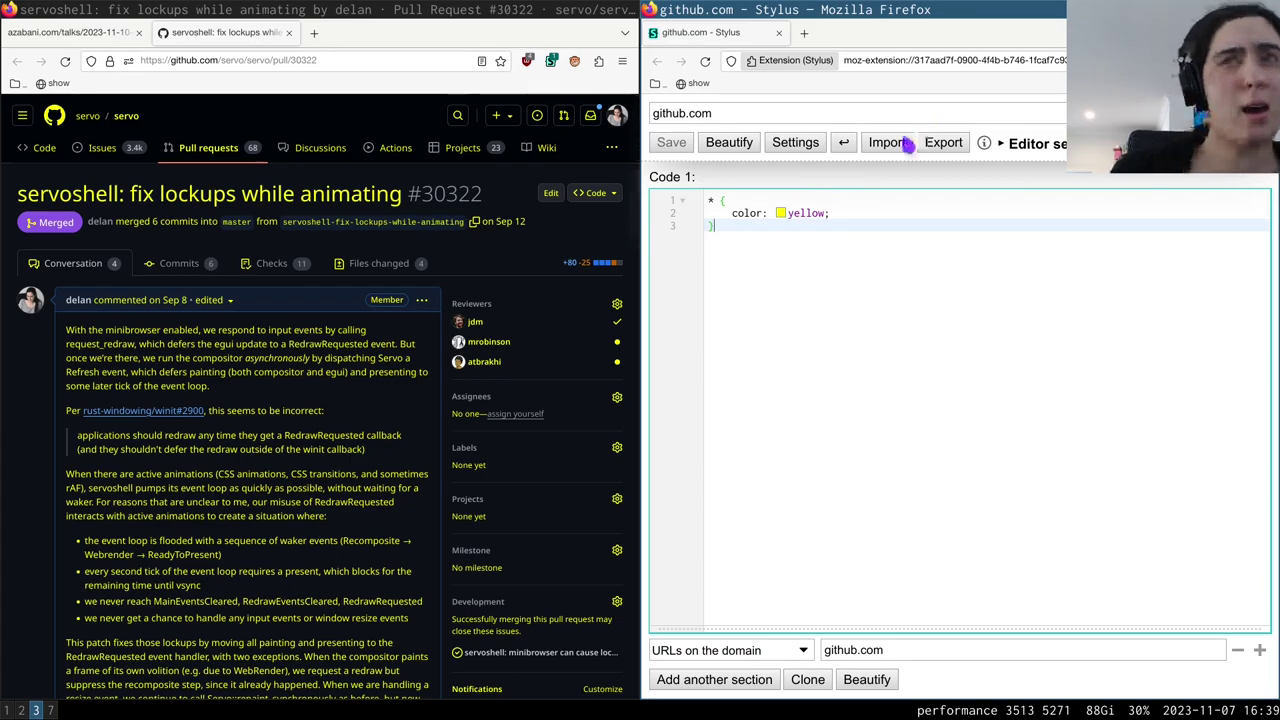
{"action": "key", "text": "ctrl+shift+c"}
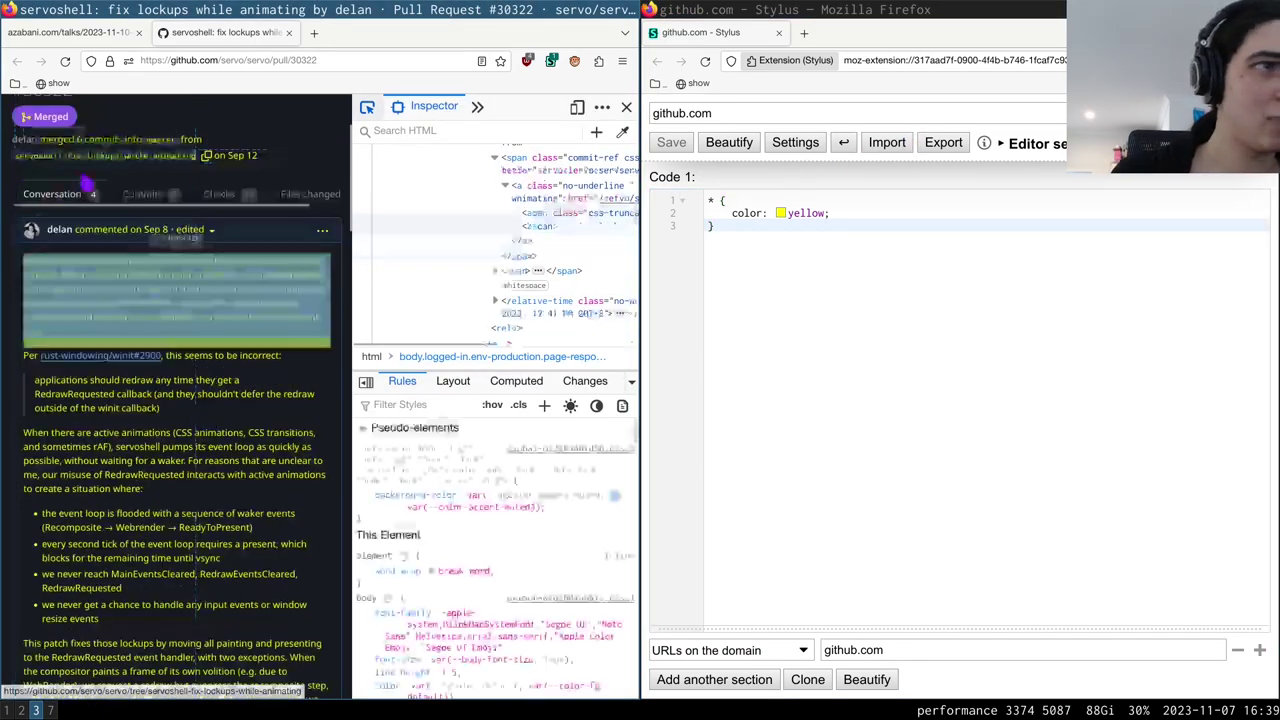
{"action": "left_click", "coordinate": [52, 193]}
{"action": "scroll", "coordinate": [433, 527], "scroll_direction": "down", "scroll_amount": 10}
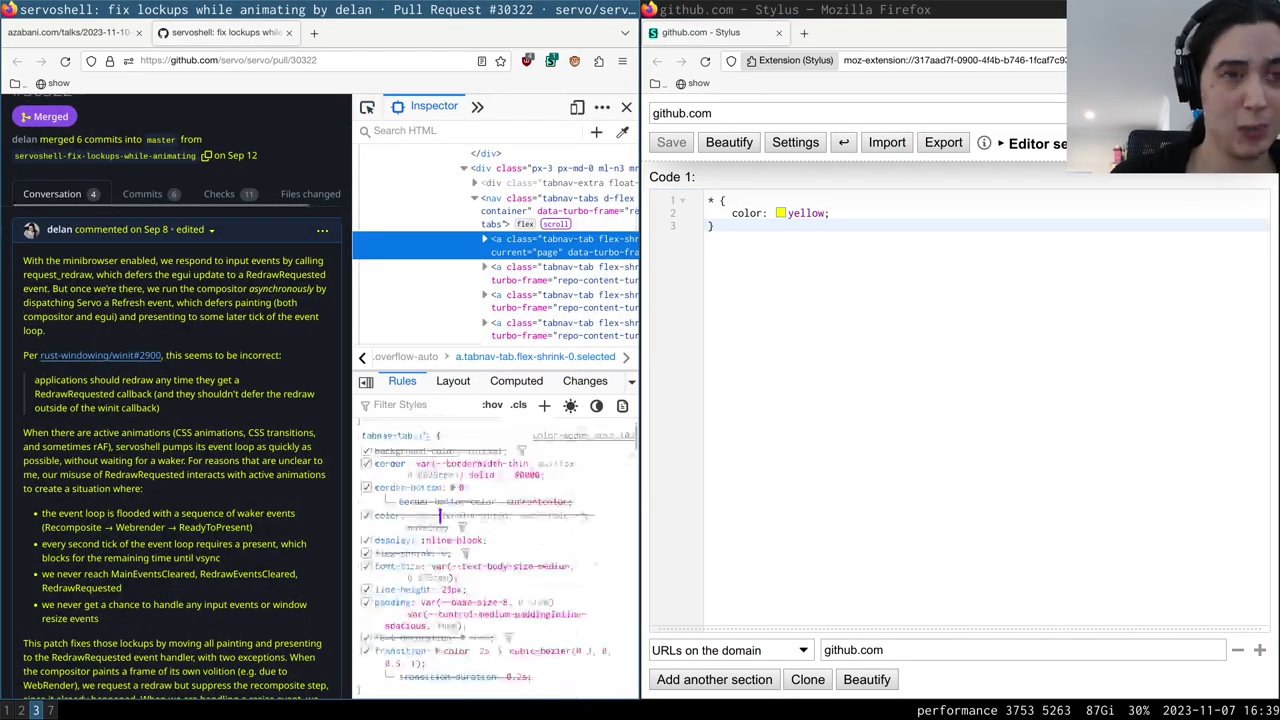
{"action": "scroll", "coordinate": [444, 525], "scroll_direction": "down", "scroll_amount": 8}
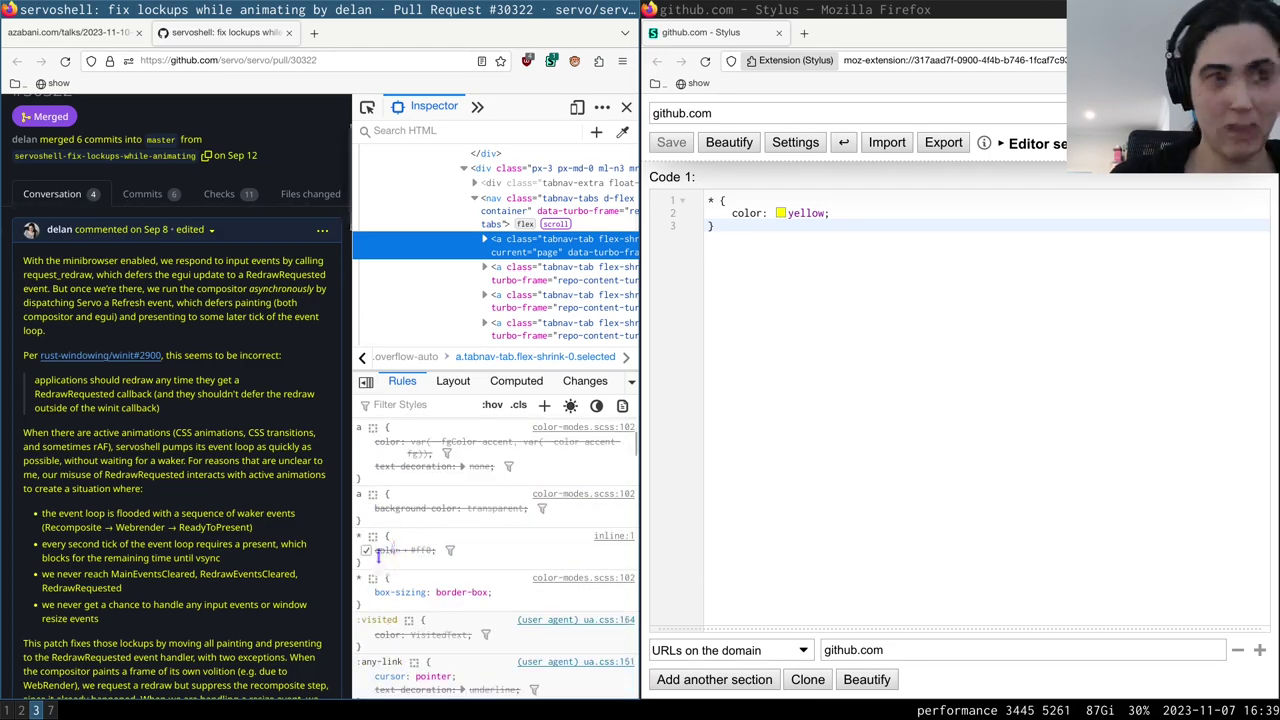
{"action": "scroll", "coordinate": [430, 555], "scroll_direction": "up", "scroll_amount": 15}
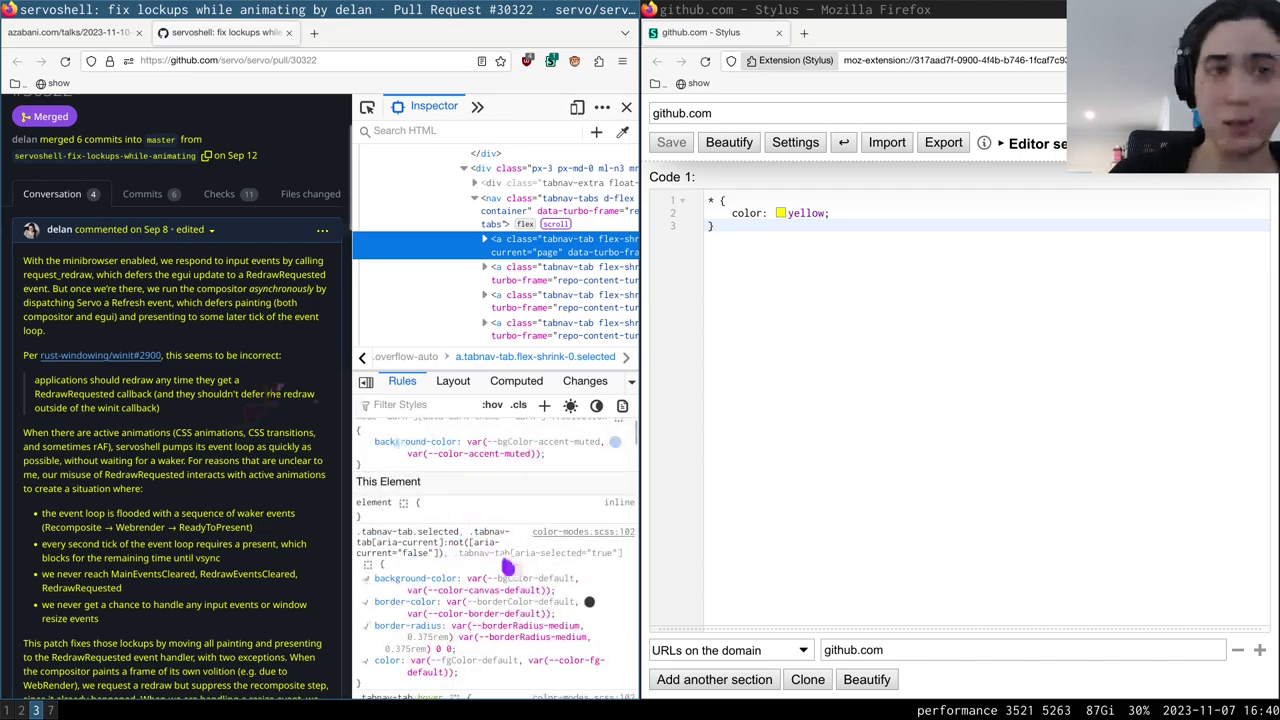
{"action": "scroll", "coordinate": [492, 553], "scroll_direction": "down", "scroll_amount": 2}
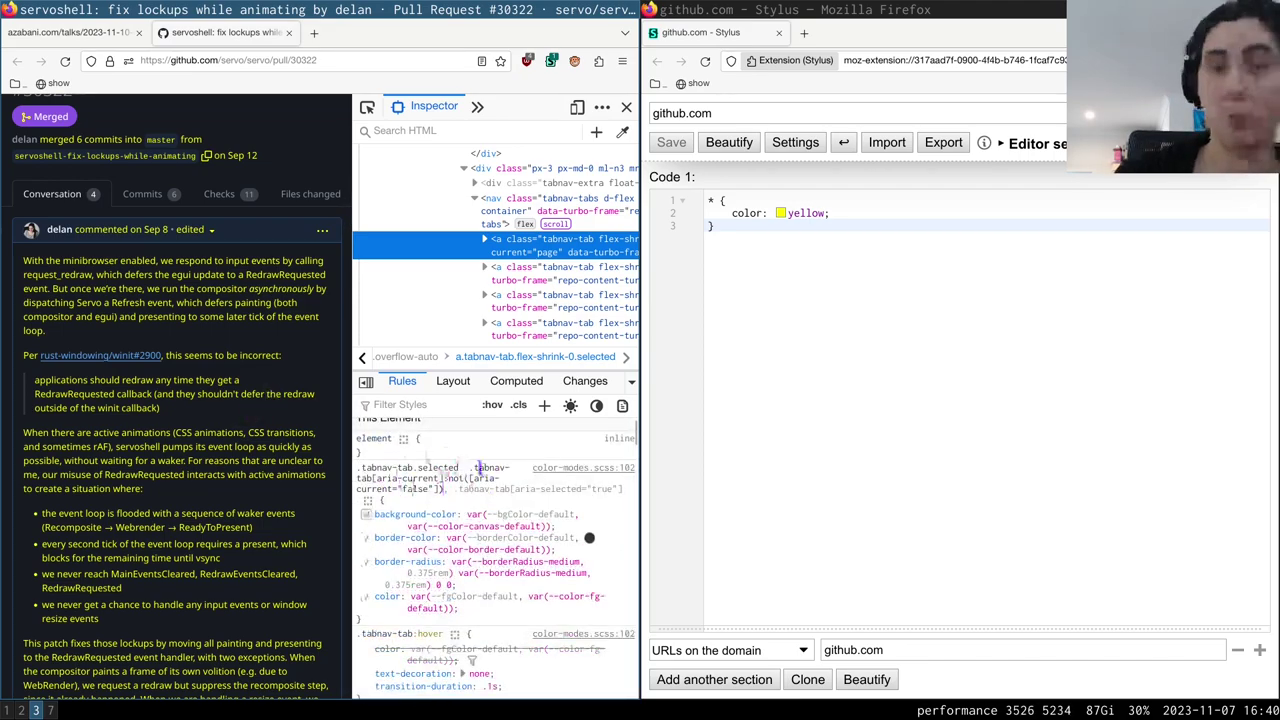
Step: Change the github.com style's selector to *:not(#specificity)
{"action": "left_click", "coordinate": [722, 202]}
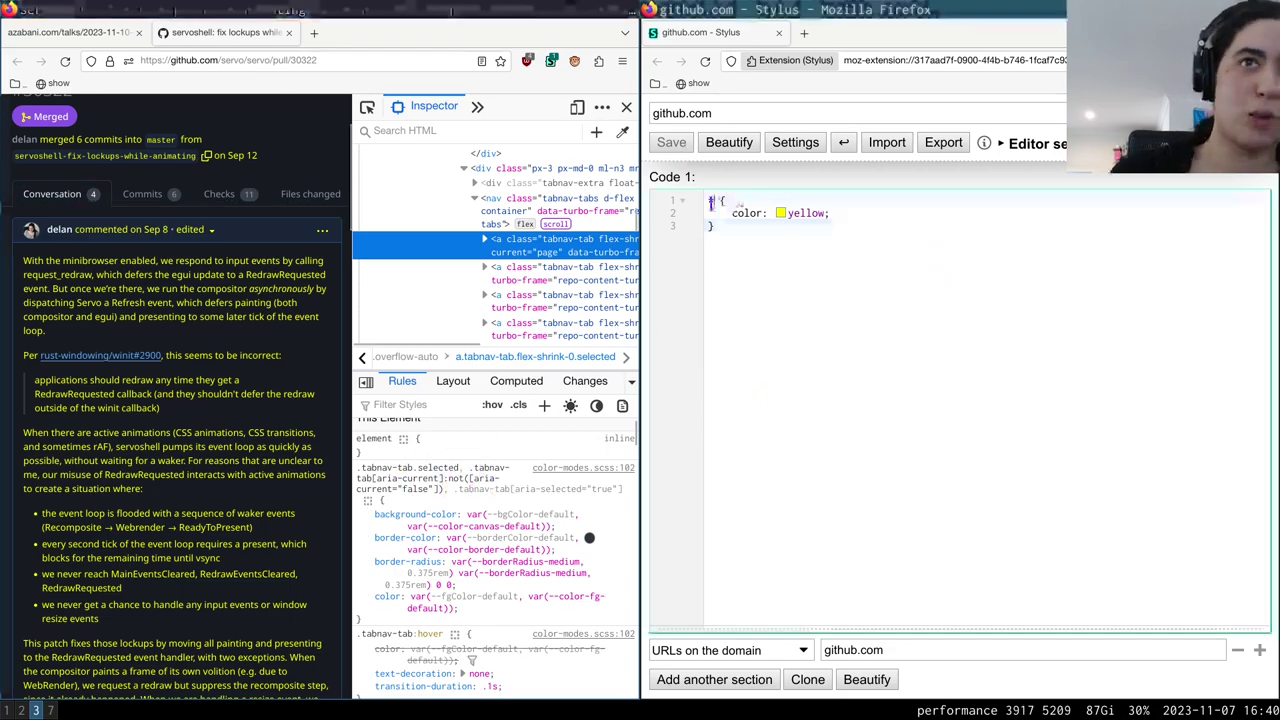
{"action": "type", "text": ":"}
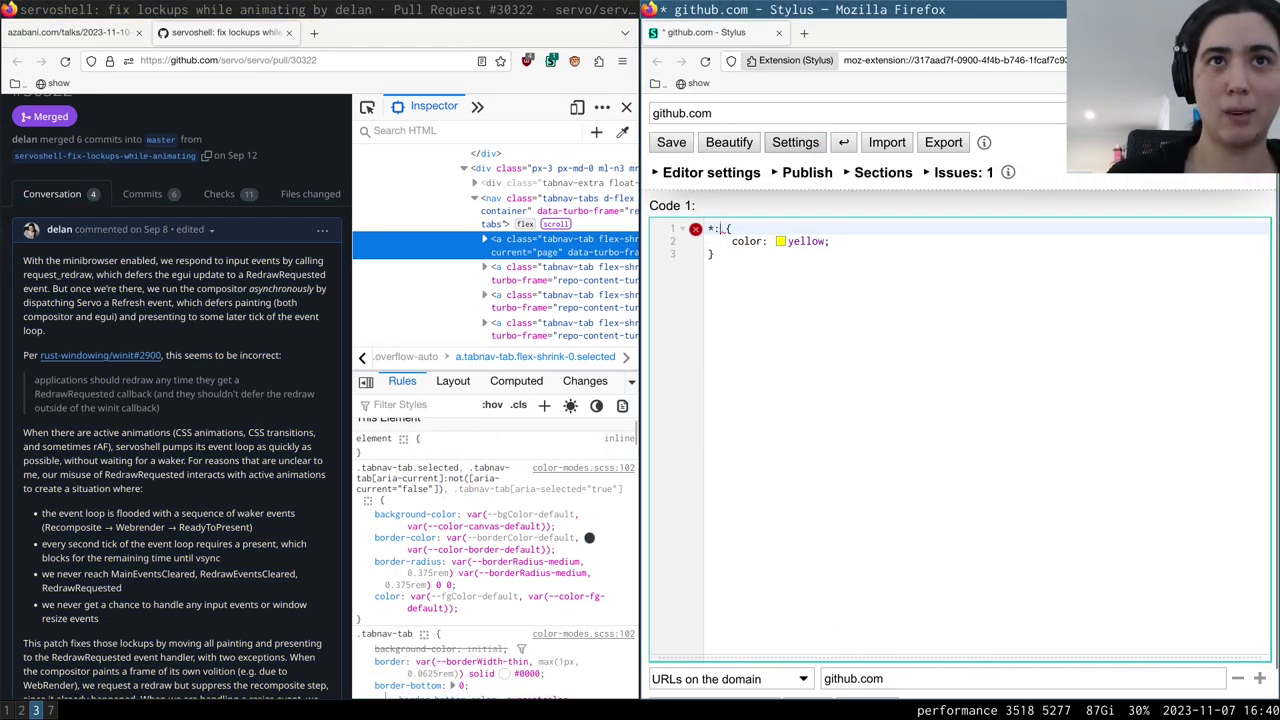
{"action": "type", "text": "not(#specifici"}
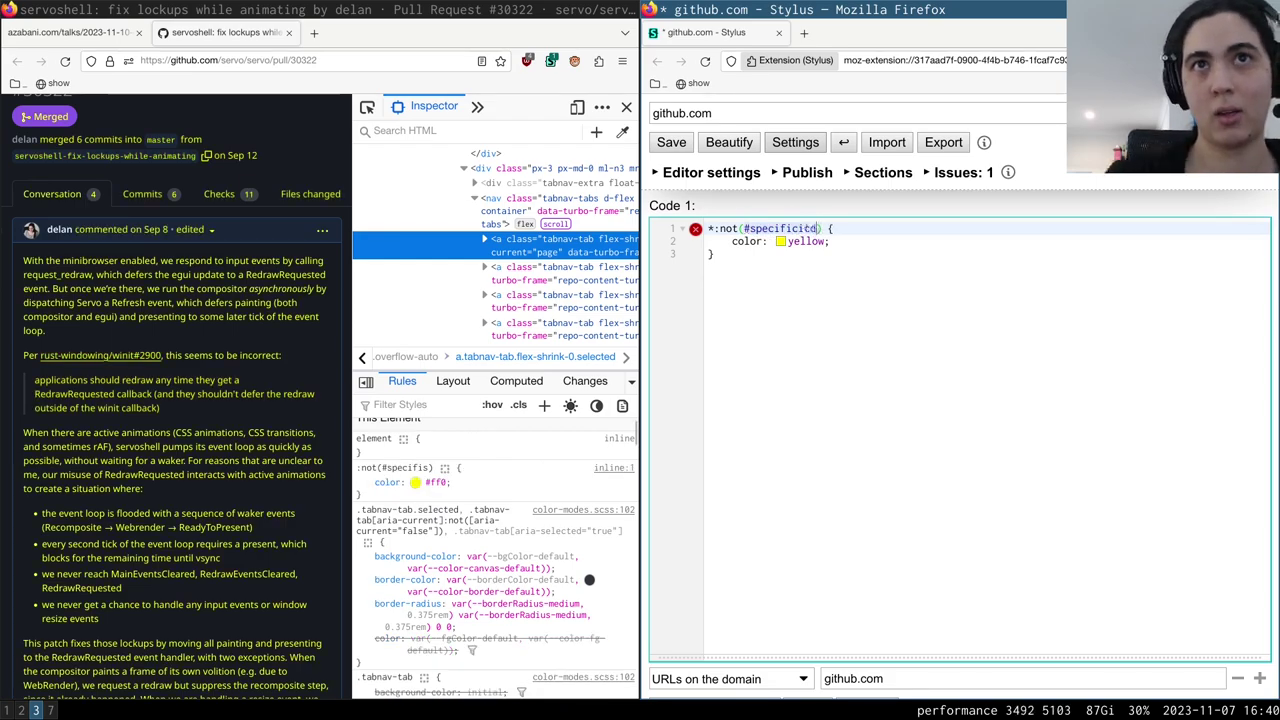
{"action": "type", "text": "ty"}
{"action": "key", "text": "Down"}
{"action": "key", "text": "Down"}
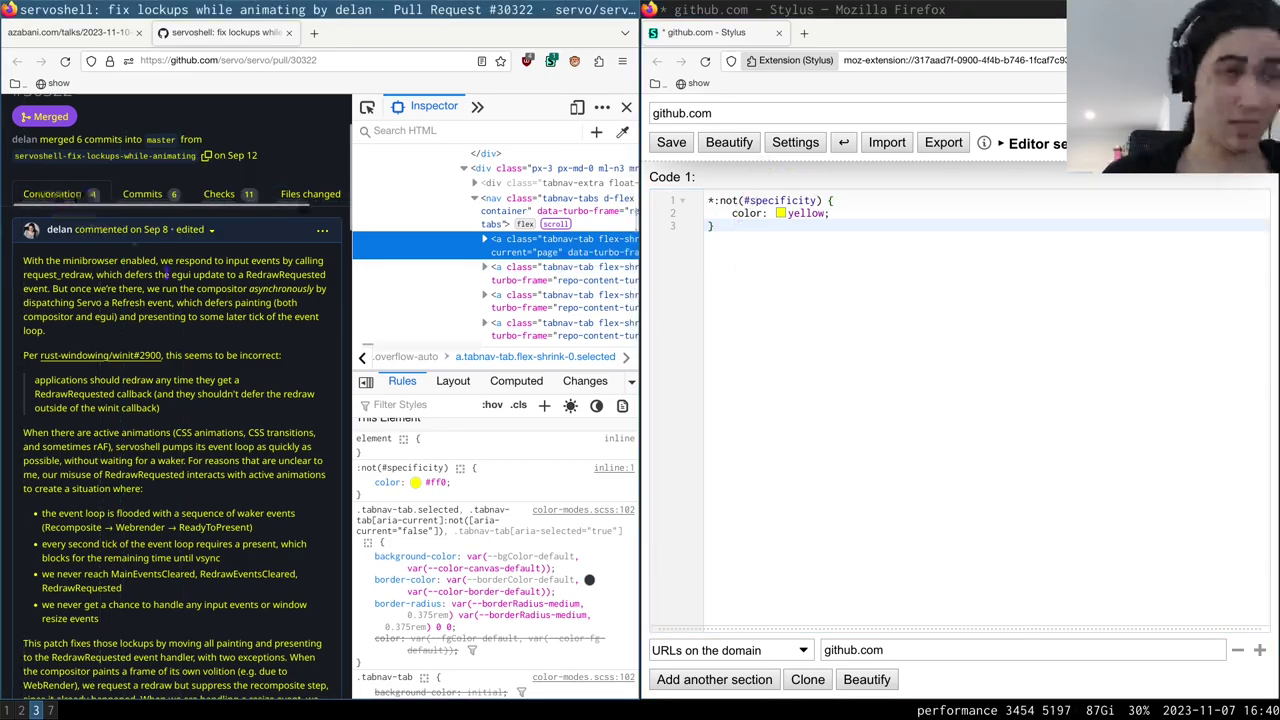
Step: Inspect the issue number beside the pull request title and examine which CSS rules set its color
{"action": "scroll", "coordinate": [172, 275], "scroll_direction": "up", "scroll_amount": 2}
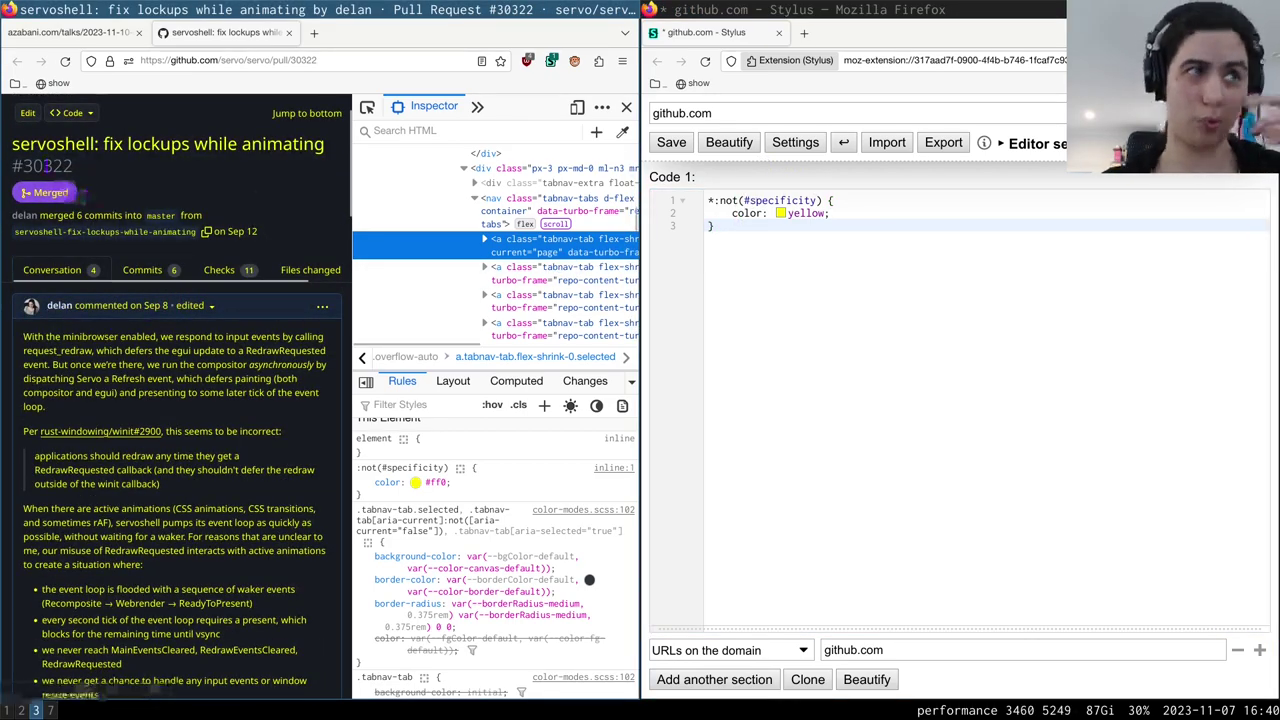
{"action": "key", "text": "ctrl+shift+c"}
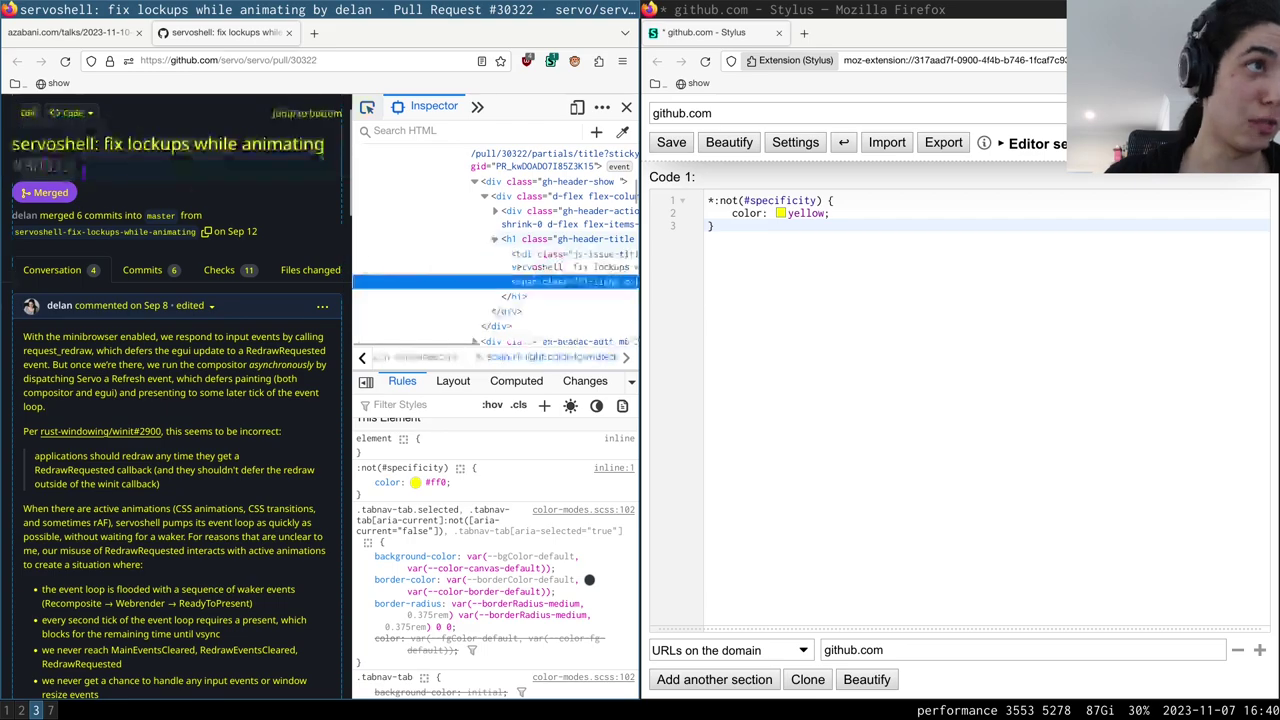
{"action": "left_click", "coordinate": [42, 165]}
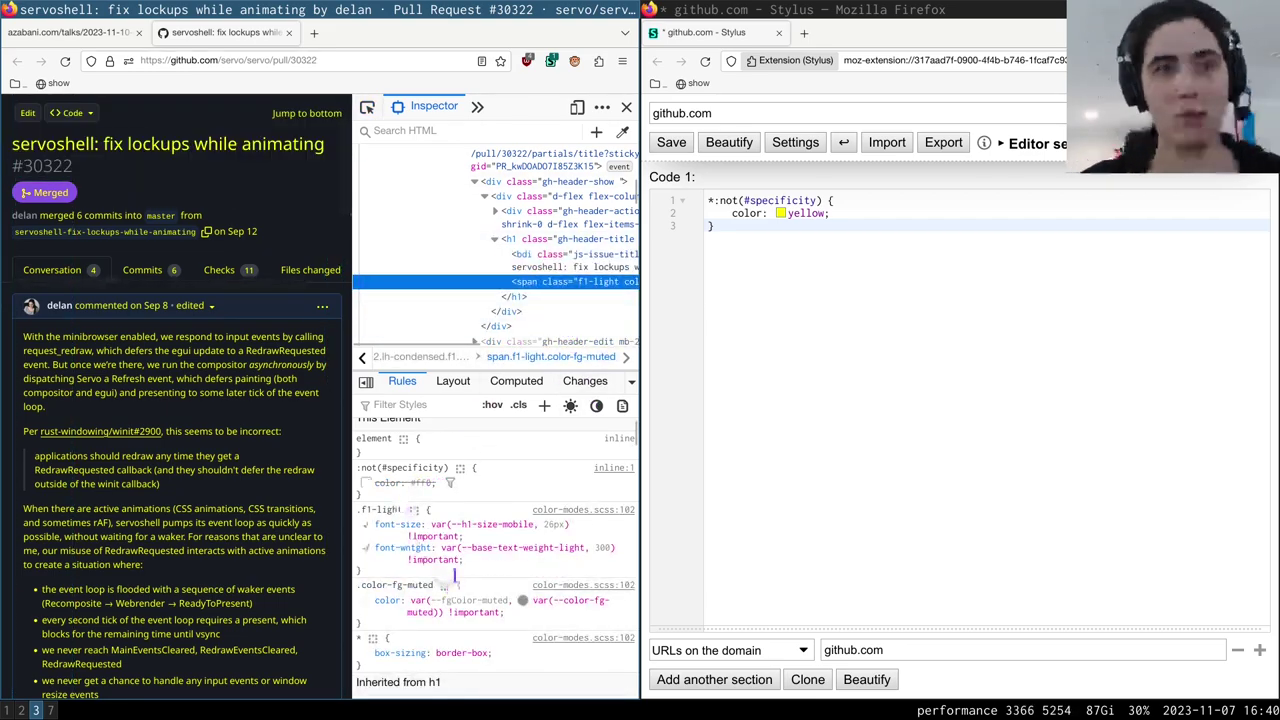
{"action": "scroll", "coordinate": [455, 575], "scroll_direction": "down", "scroll_amount": 1}
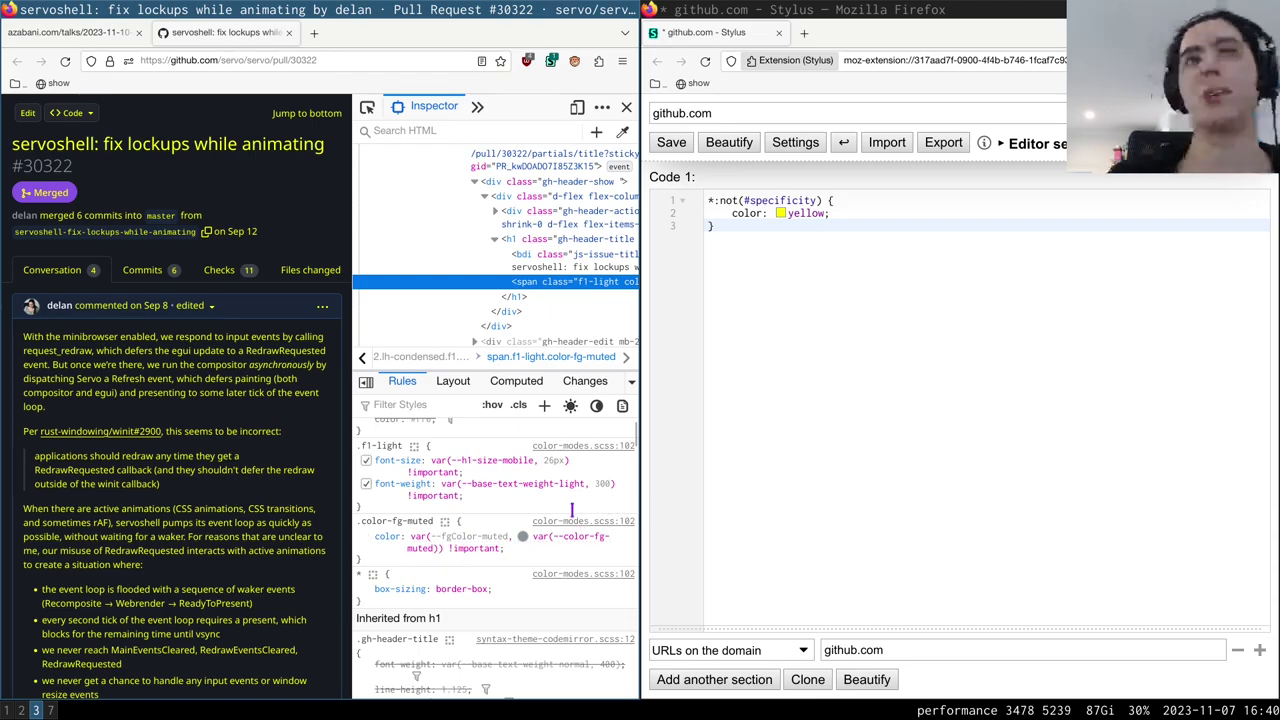
Step: Add !important to the yellow color declaration, save the github.com style, close its editor and check the pull request page
{"action": "left_click", "coordinate": [823, 215]}
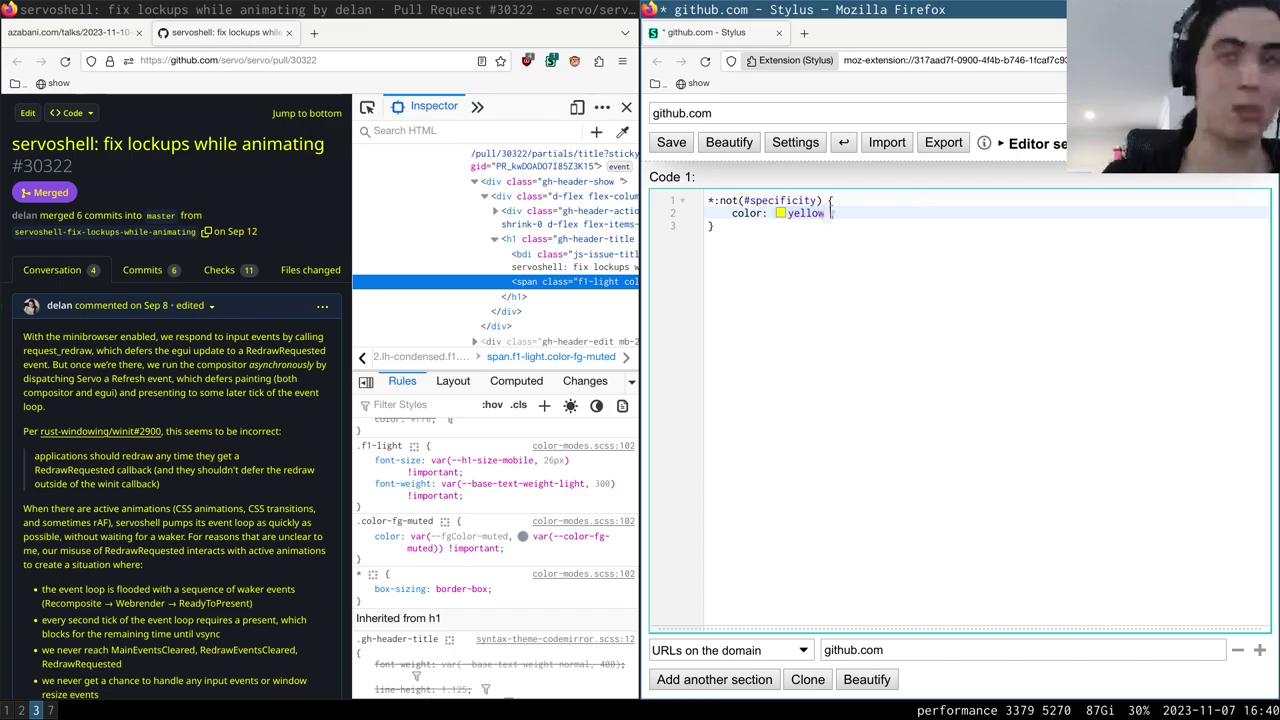
{"action": "type", "text": "!important"}
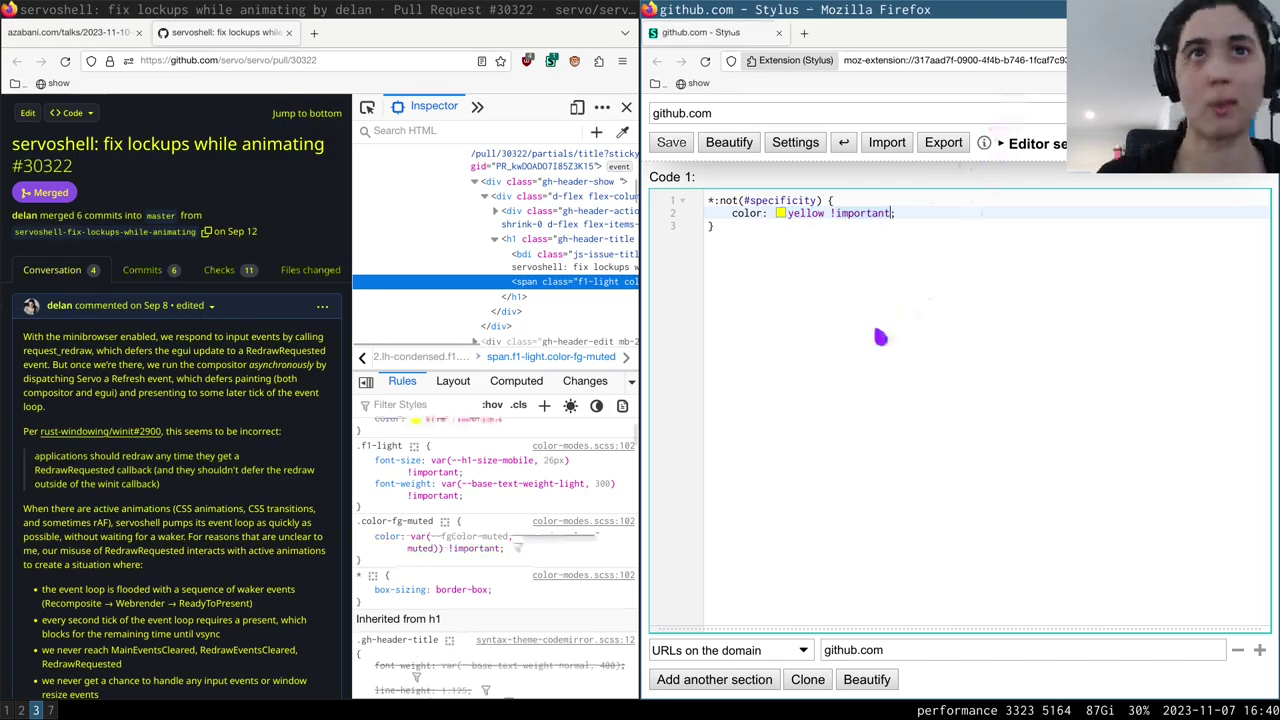
{"action": "key", "text": "ctrl+s"}
{"action": "key", "text": "ctrl+w"}
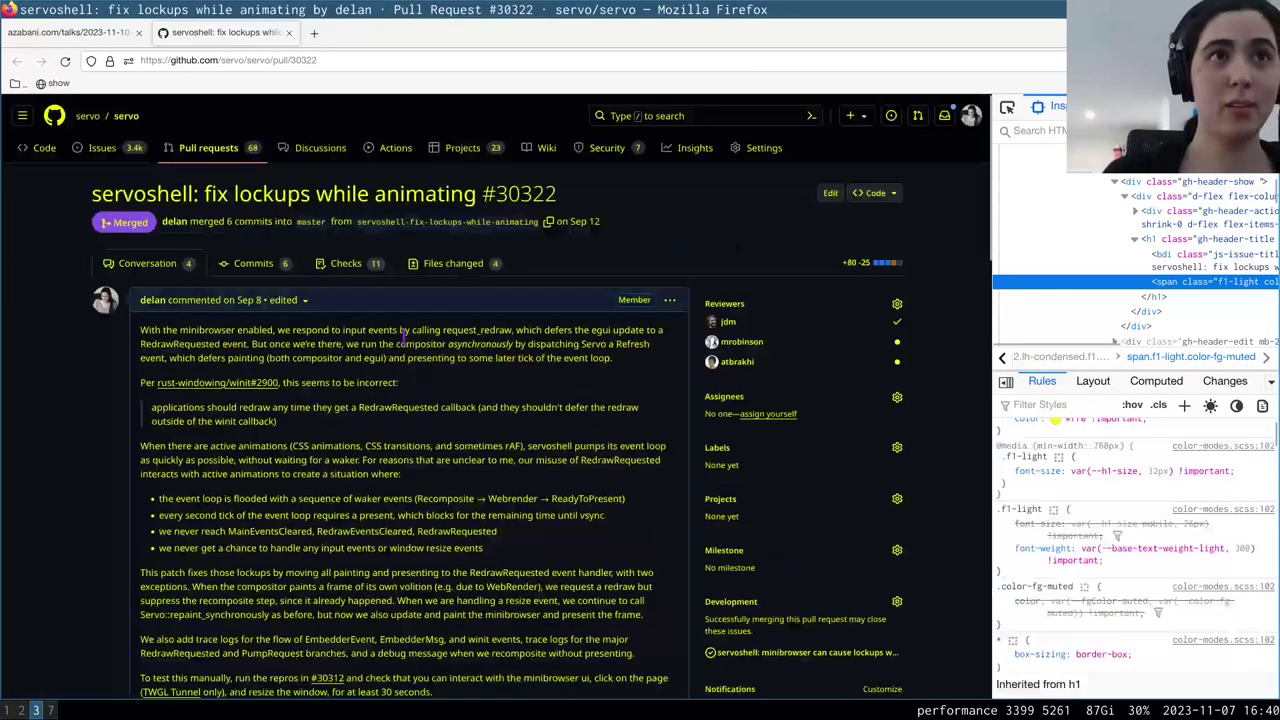
{"action": "scroll", "coordinate": [427, 467], "scroll_direction": "down", "scroll_amount": 10}
{"action": "scroll", "coordinate": [427, 467], "scroll_direction": "up", "scroll_amount": 10}
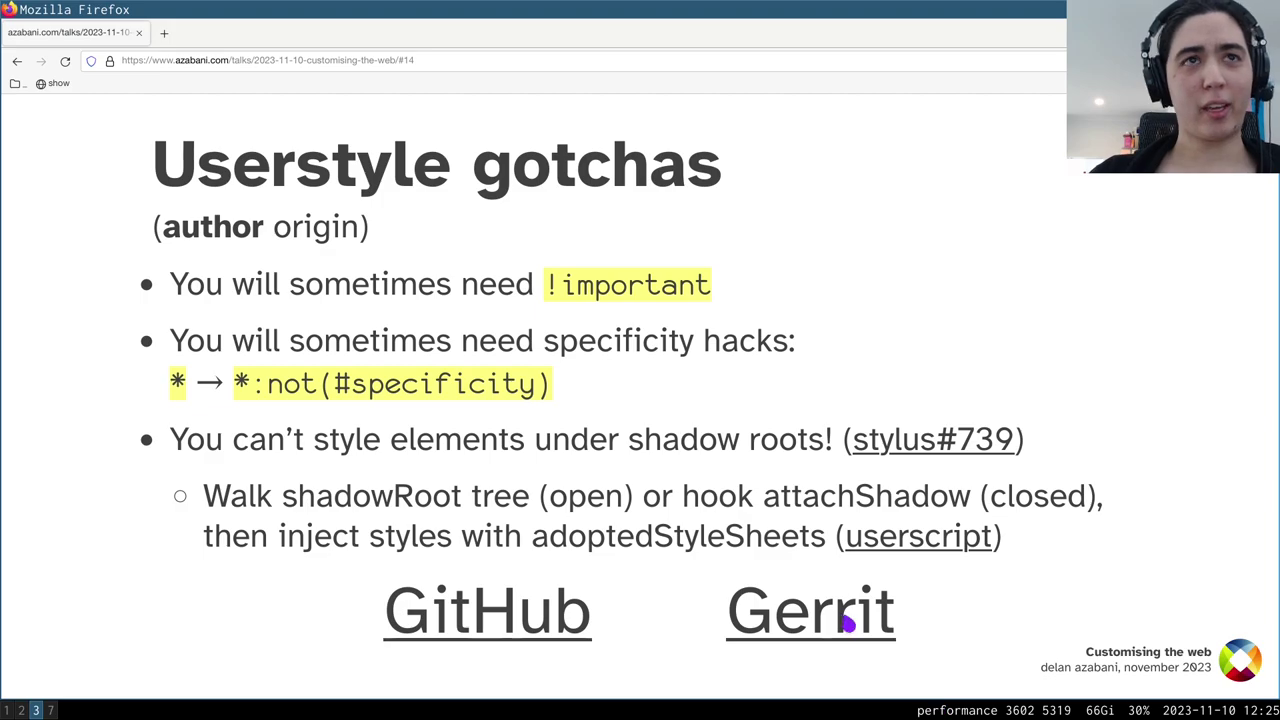
Step: Open the slide's Gerrit link and save a chromium-review.googlesource.com user style containing *:not(#specificity) { color: red !important; }
{"action": "left_click", "coordinate": [846, 621]}
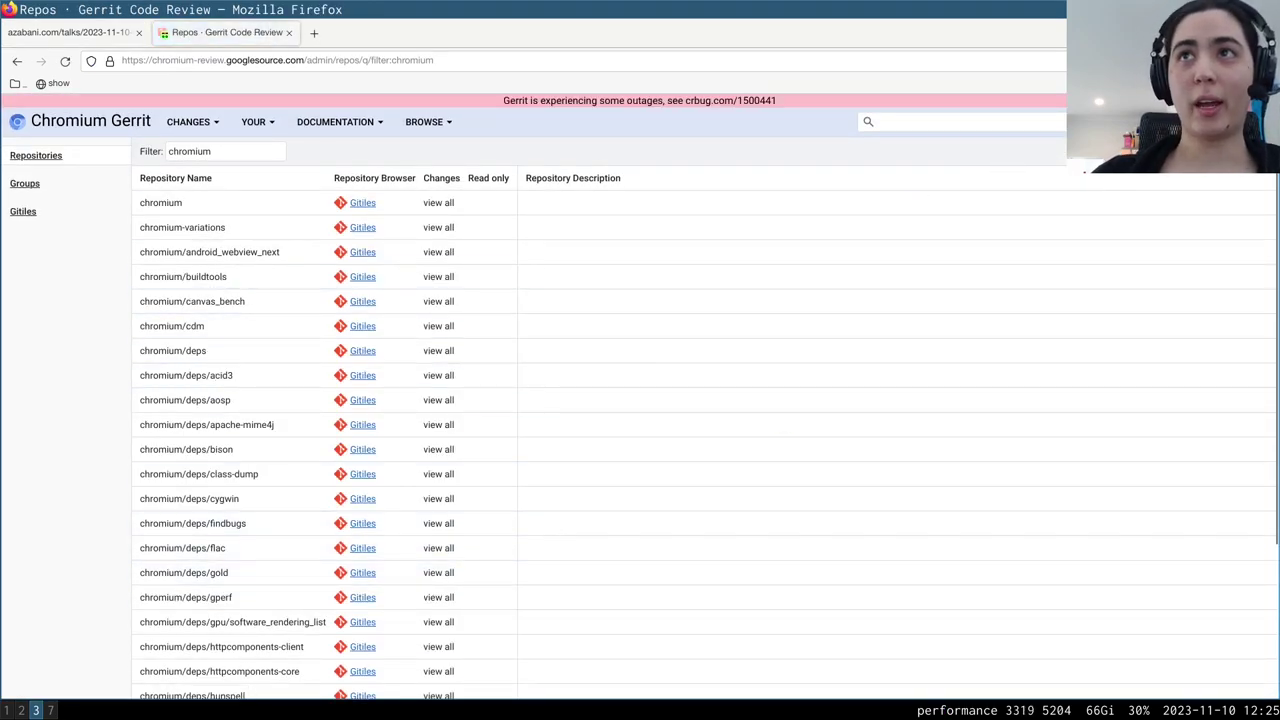
{"action": "left_click", "coordinate": [1060, 122]}
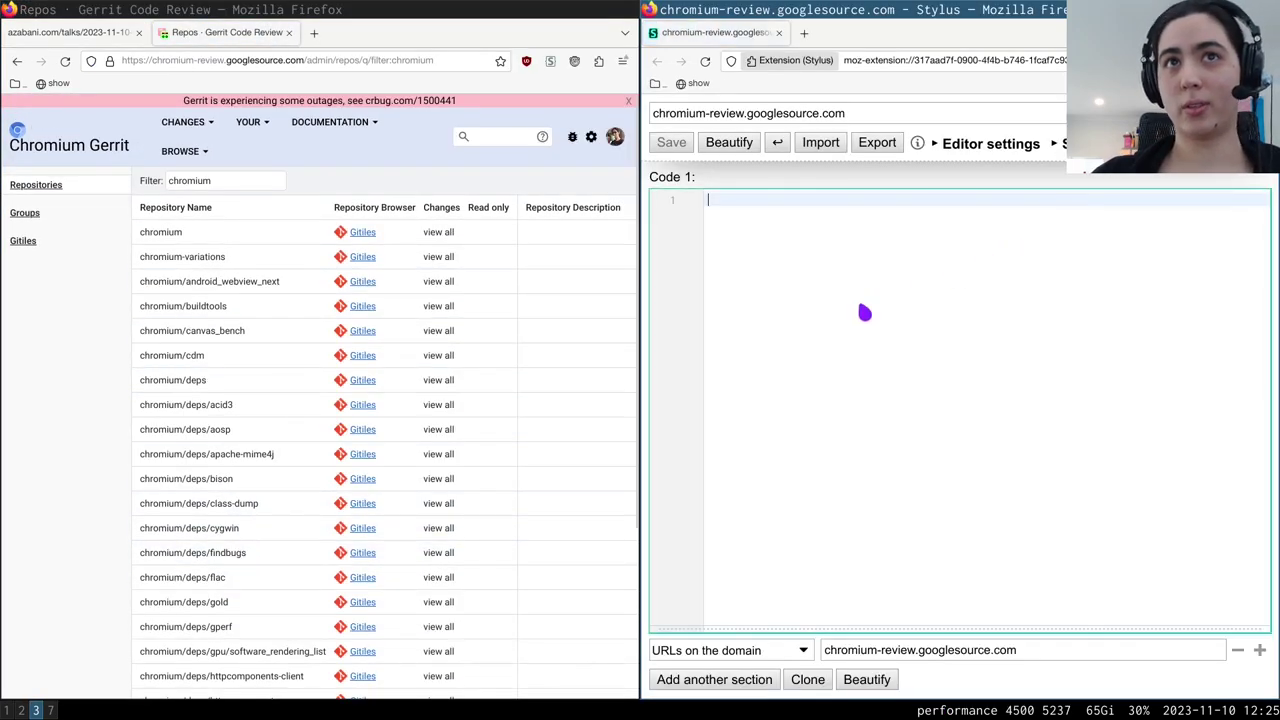
{"action": "type", "text": "*"}
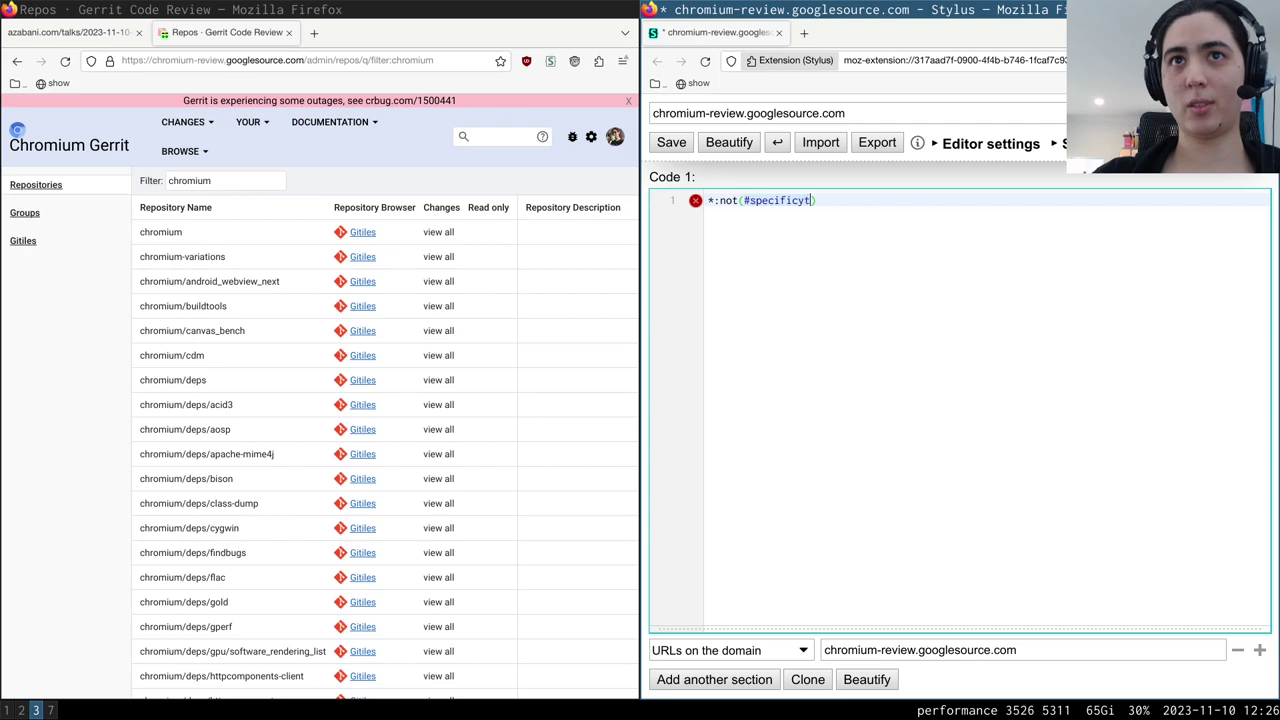
{"action": "type", "text": "{"}
{"action": "key", "text": "Return"}
{"action": "key", "text": "BackSpace"}
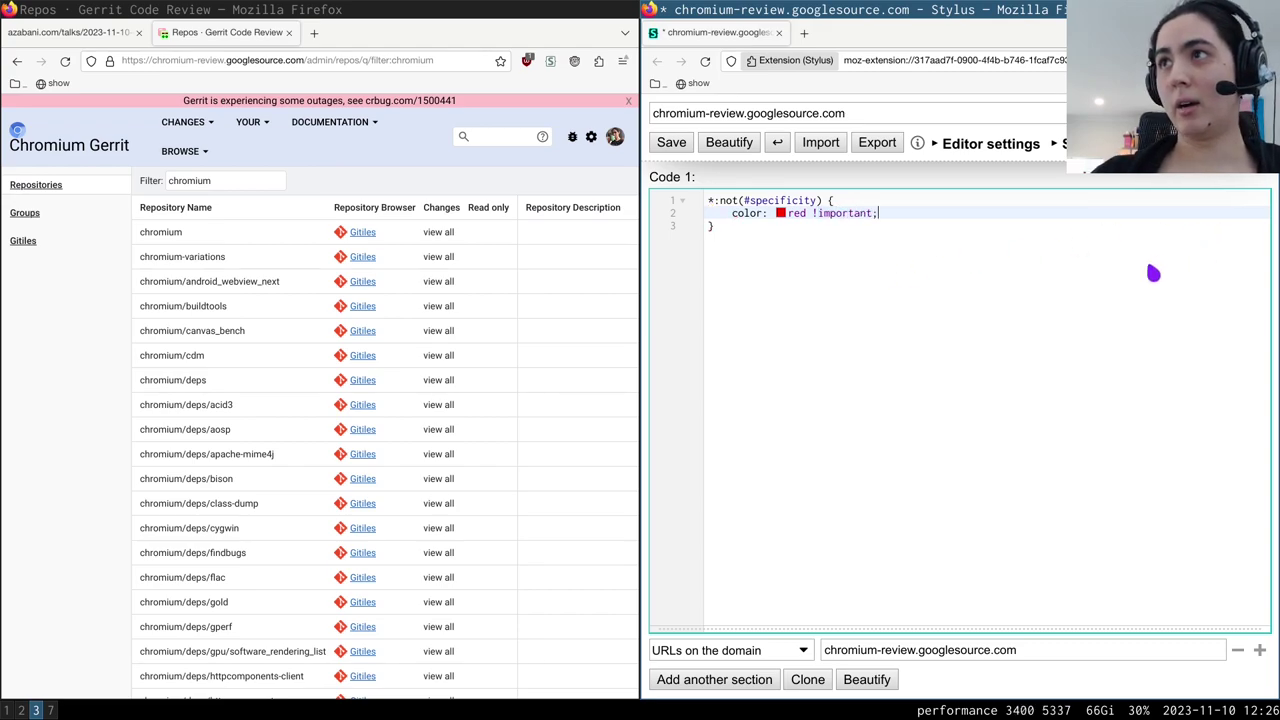
{"action": "key", "text": "ctrl+s"}
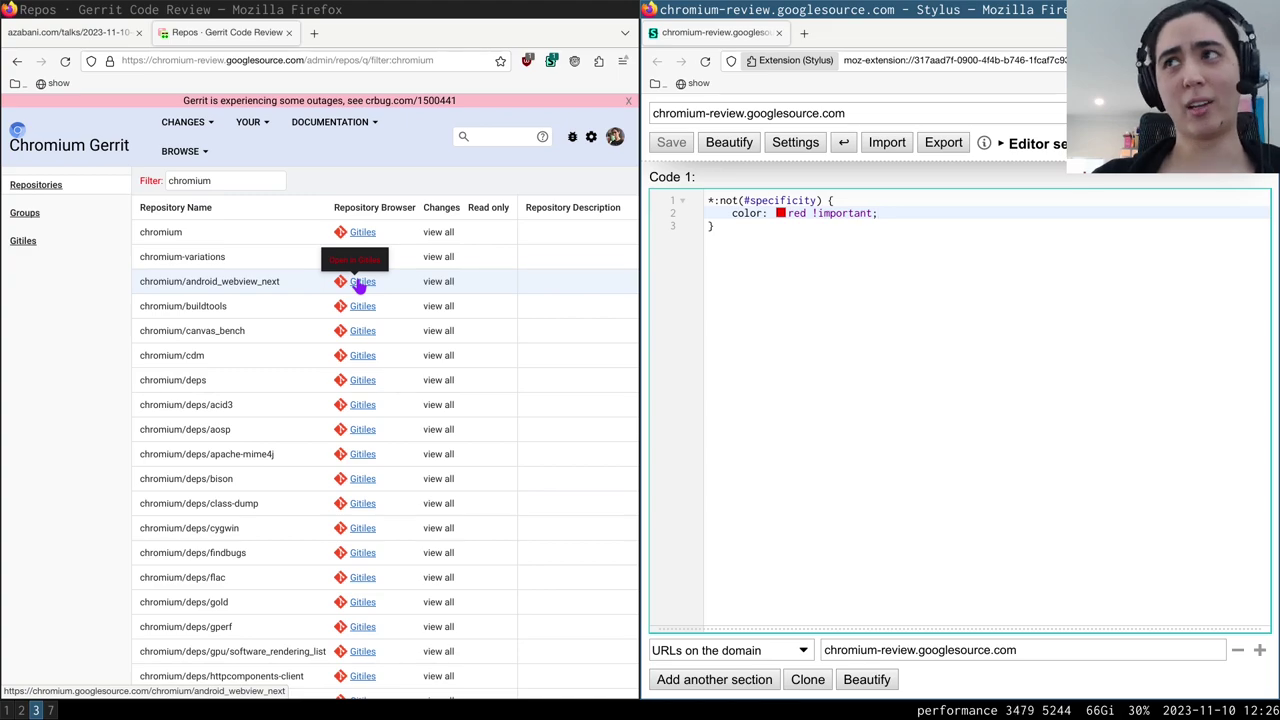
Step: Close the Chromium Gerrit page and the editor of its user style
{"action": "left_click", "coordinate": [15, 336]}
{"action": "key", "text": "ctrl+w"}
{"action": "left_click", "coordinate": [915, 315]}
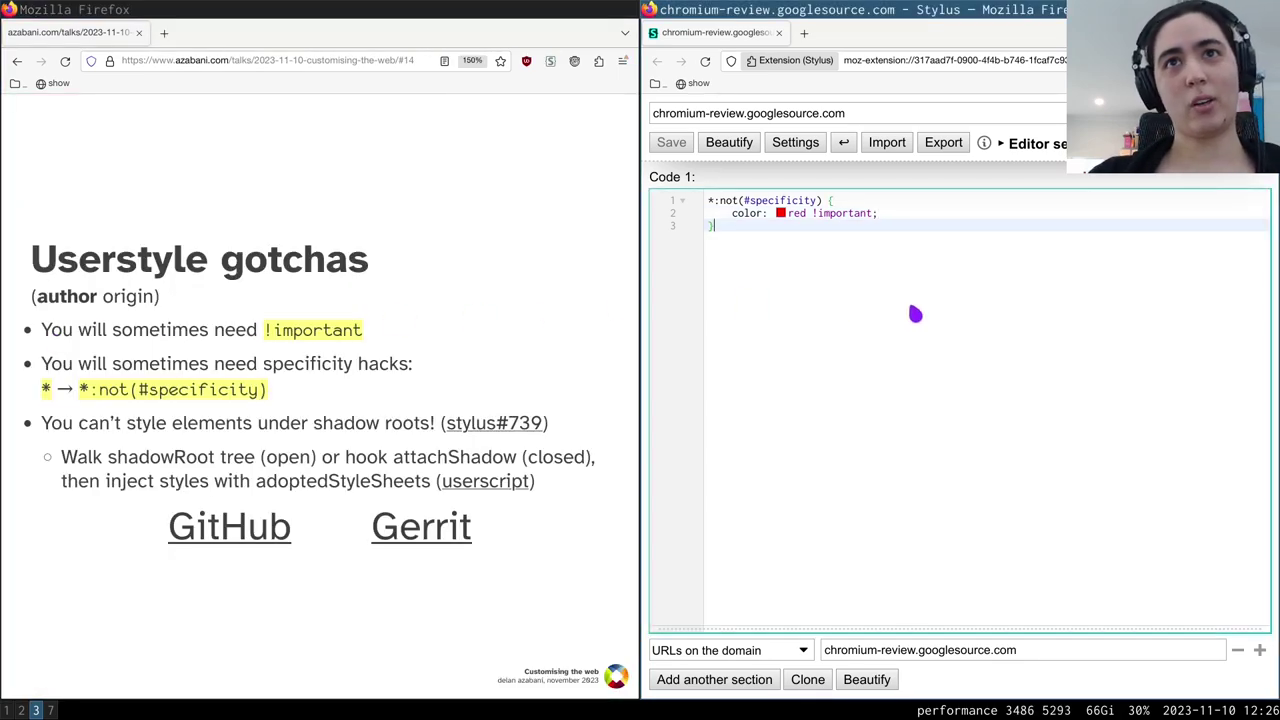
{"action": "key", "text": "ctrl+w"}
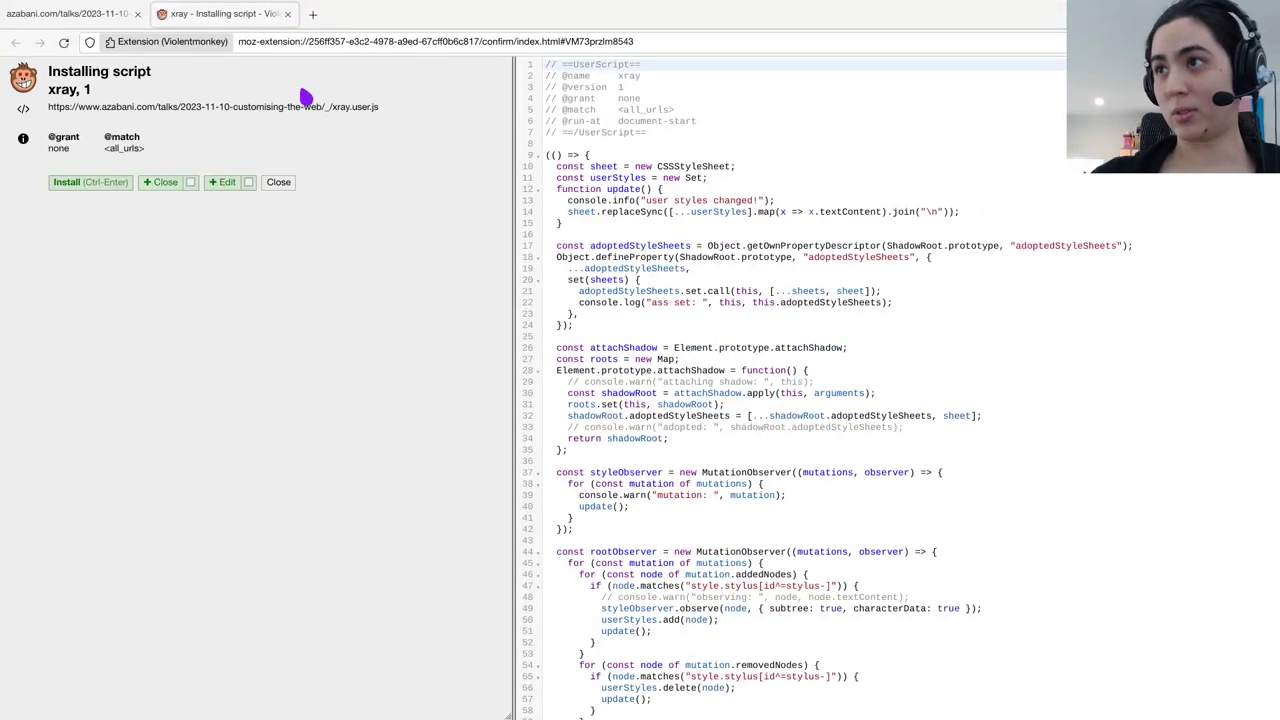
Step: Install the xray userscript in Violentmonkey
{"action": "left_click", "coordinate": [106, 184]}
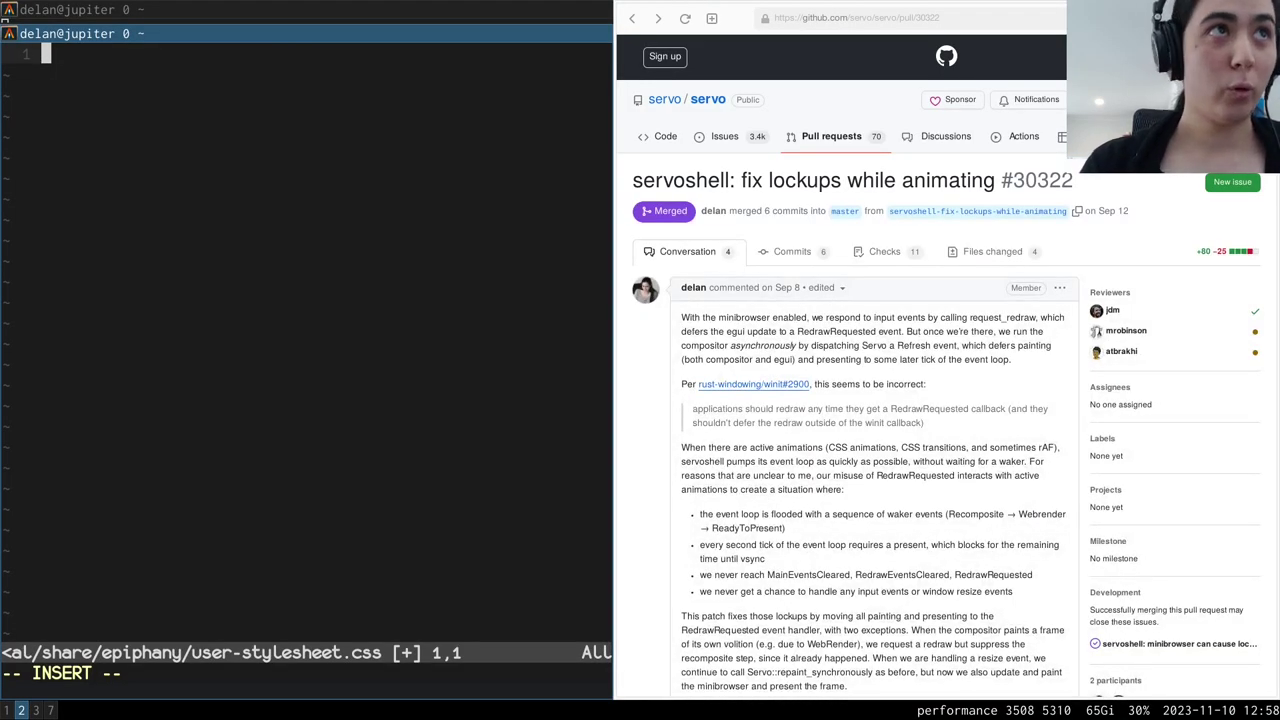
Step: Write the rule * { color: red; } in Epiphany's user-stylesheet.css and save the file
{"action": "type", "text": "* { color: red; }"}
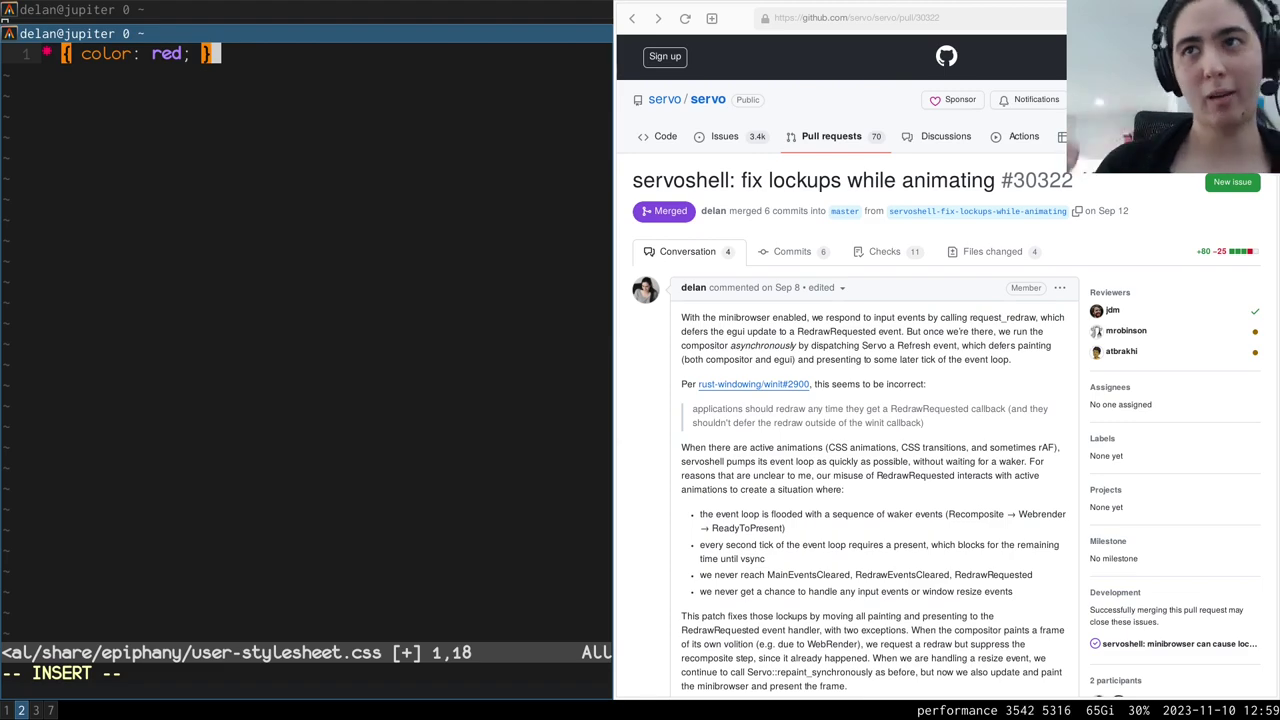
{"action": "key", "text": "Escape"}
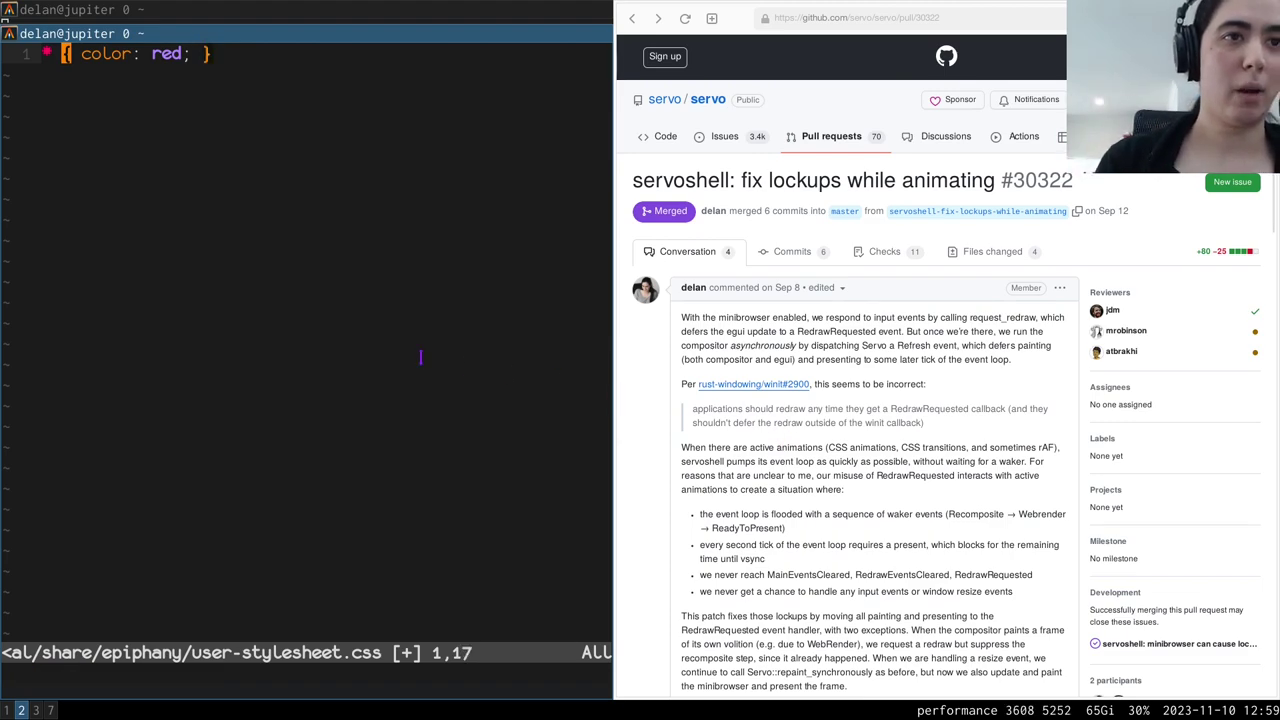
{"action": "key", "text": "colon"}
{"action": "type", "text": "w"}
{"action": "key", "text": "Return"}
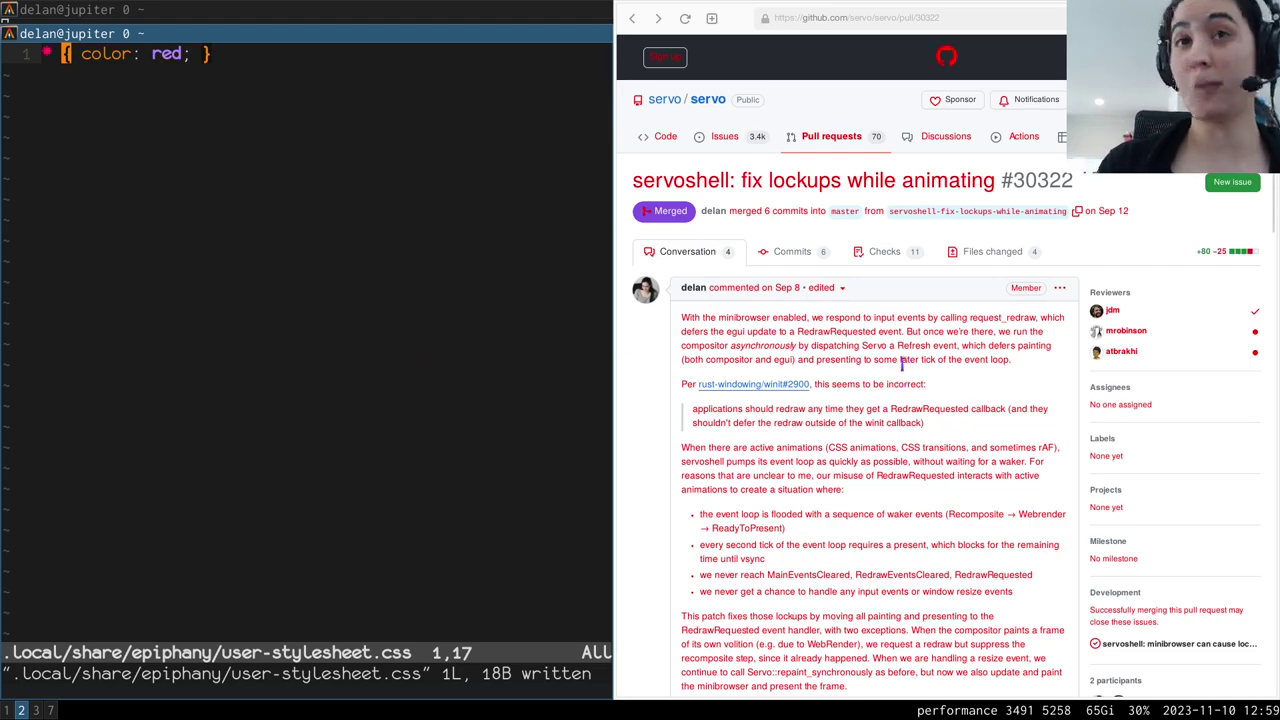
Step: Add !important to the red color declaration in user-stylesheet.css and save the file
{"action": "key", "text": "h"}
{"action": "key", "text": "h"}
{"action": "type", "text": "i "}
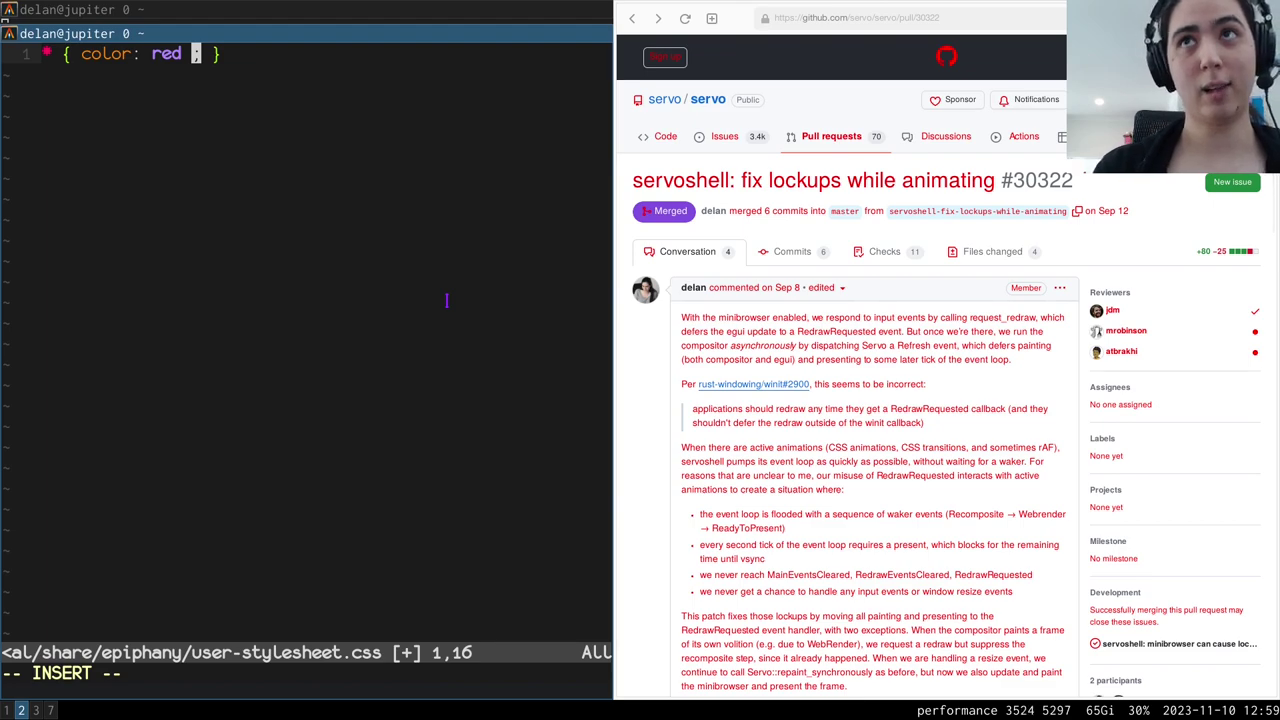
{"action": "type", "text": "!importan"}
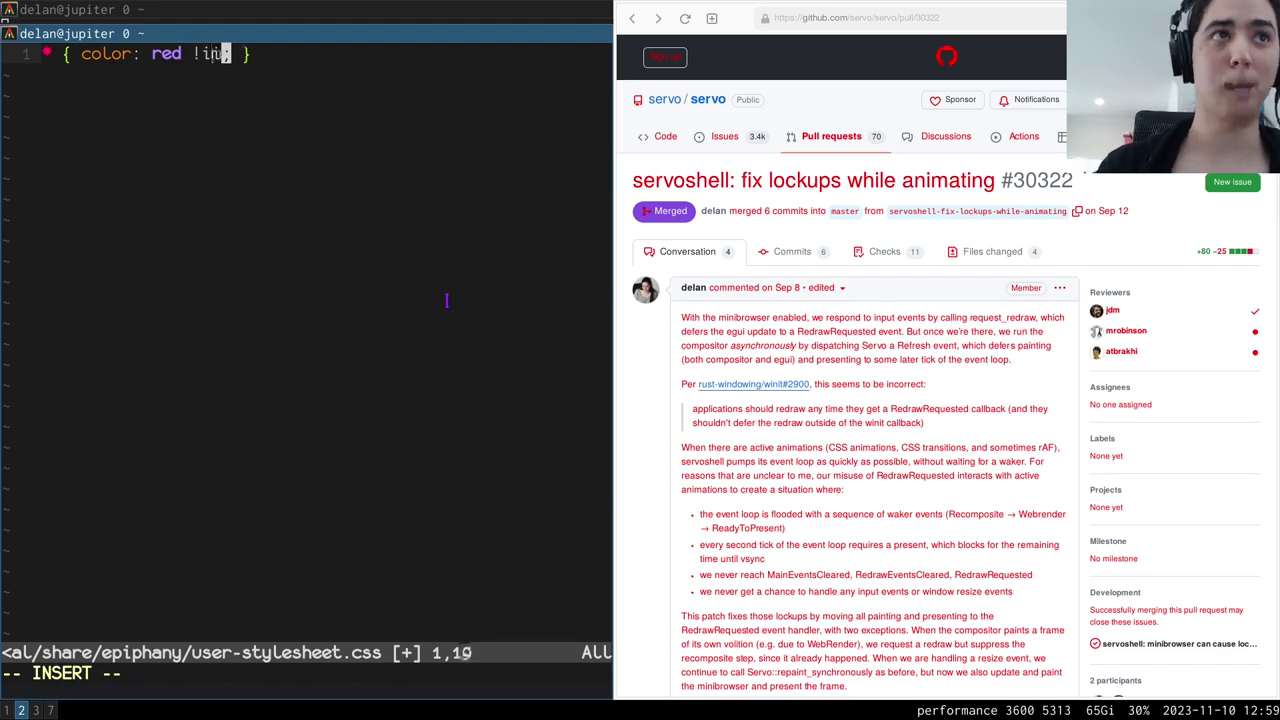
{"action": "type", "text": "t"}
{"action": "key", "text": "Escape"}
{"action": "type", "text": ":w"}
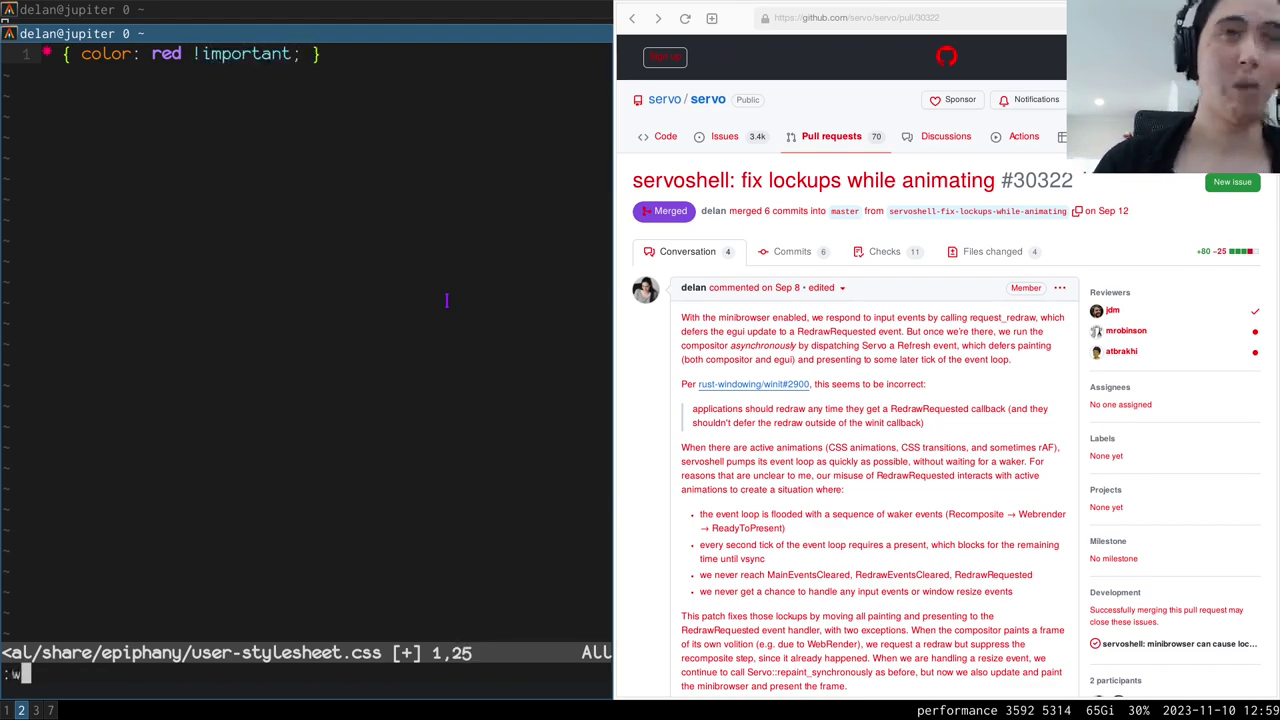
{"action": "key", "text": "Return"}
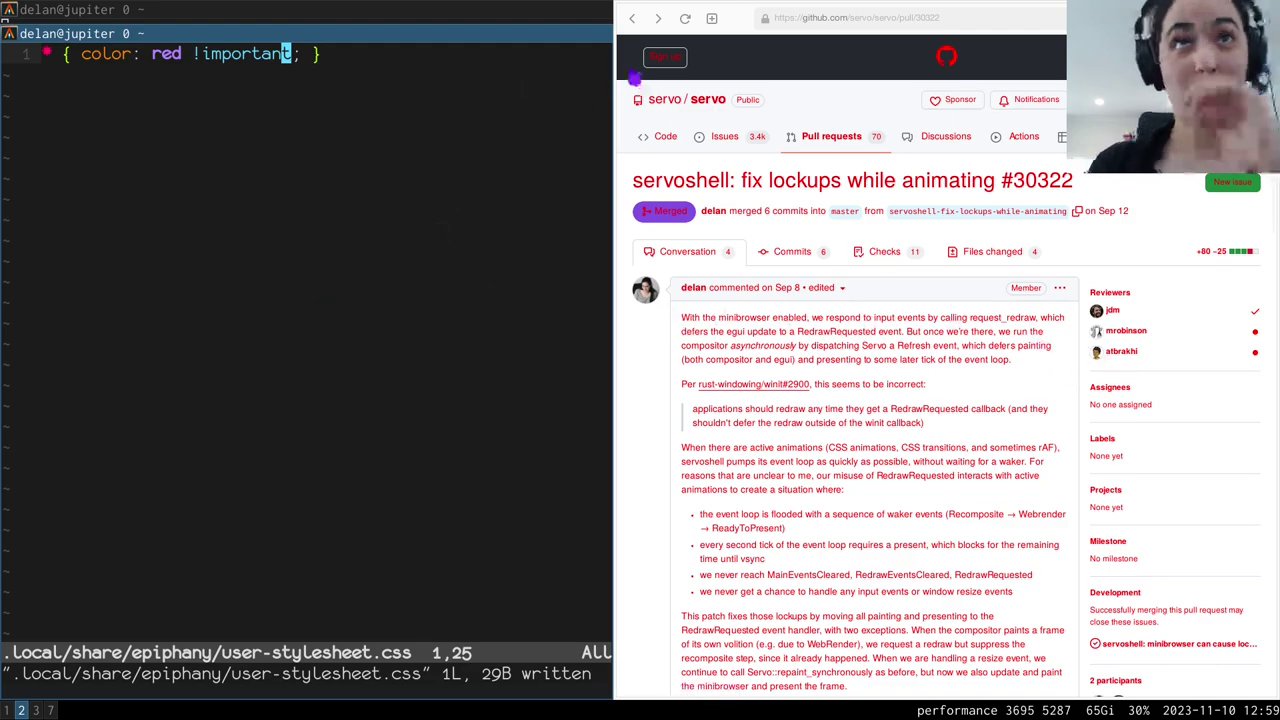
{"action": "left_click", "coordinate": [659, 20]}
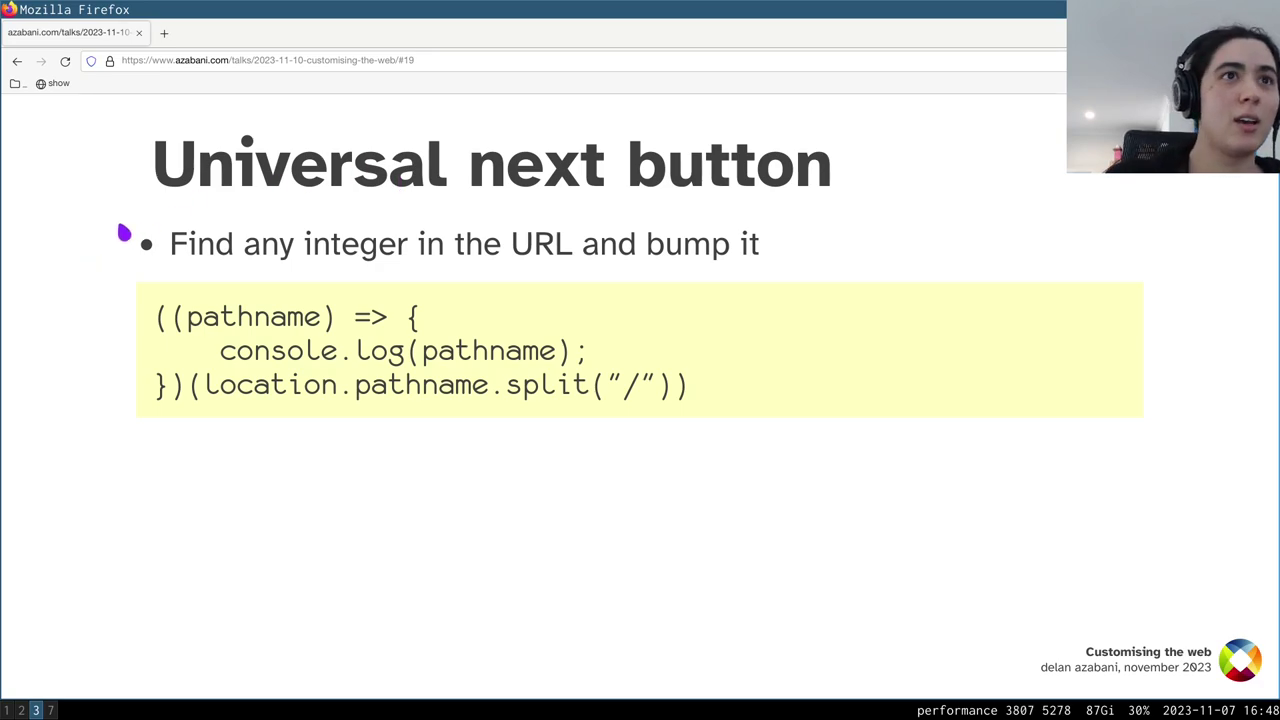
Step: Open xkcd comic 1 and the GitHub pull request "servoshell: fix lockups while animating" in separate new tabs
{"action": "left_click", "coordinate": [164, 34]}
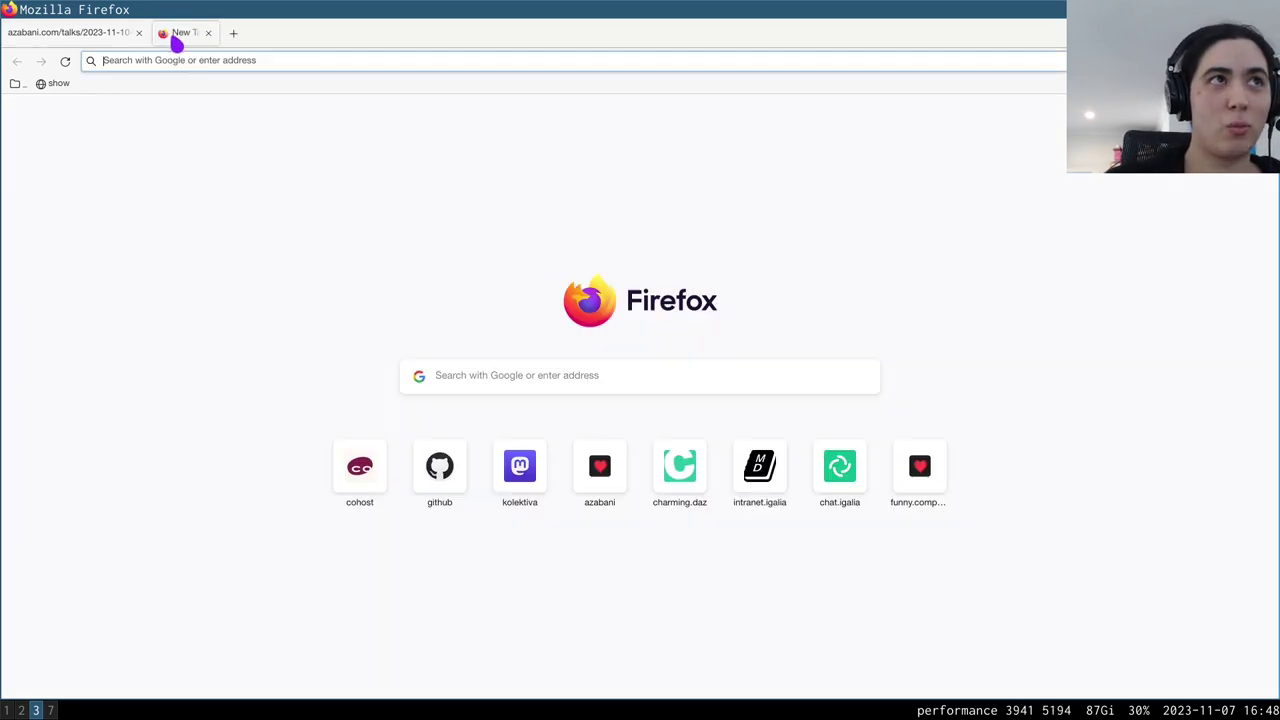
{"action": "type", "text": "xk"}
{"action": "left_click", "coordinate": [300, 130]}
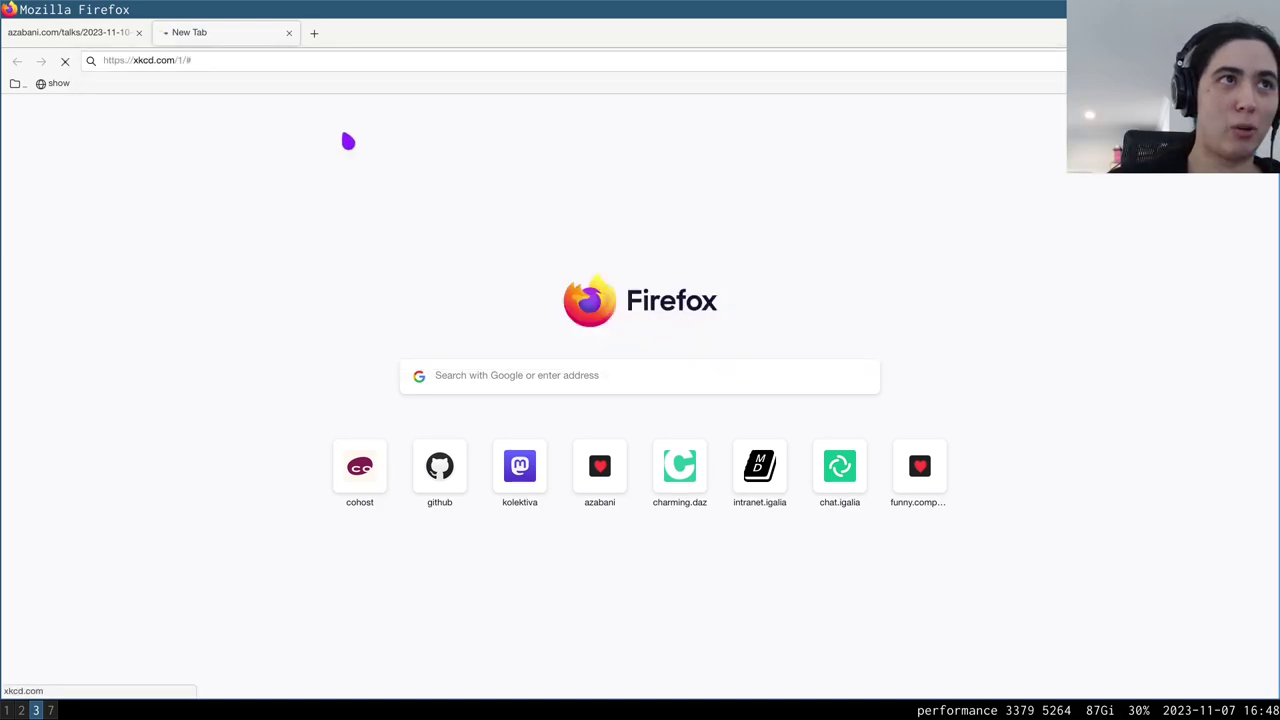
{"action": "left_click", "coordinate": [312, 34]}
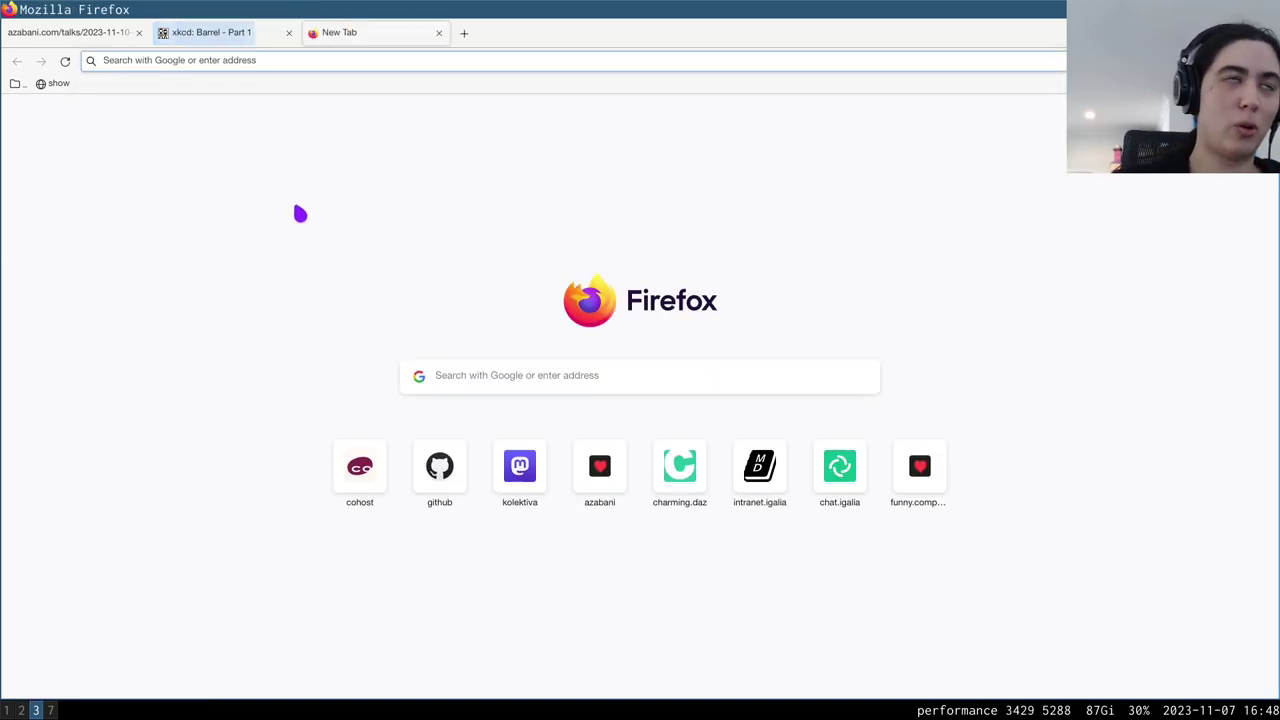
{"action": "type", "text": "fix"}
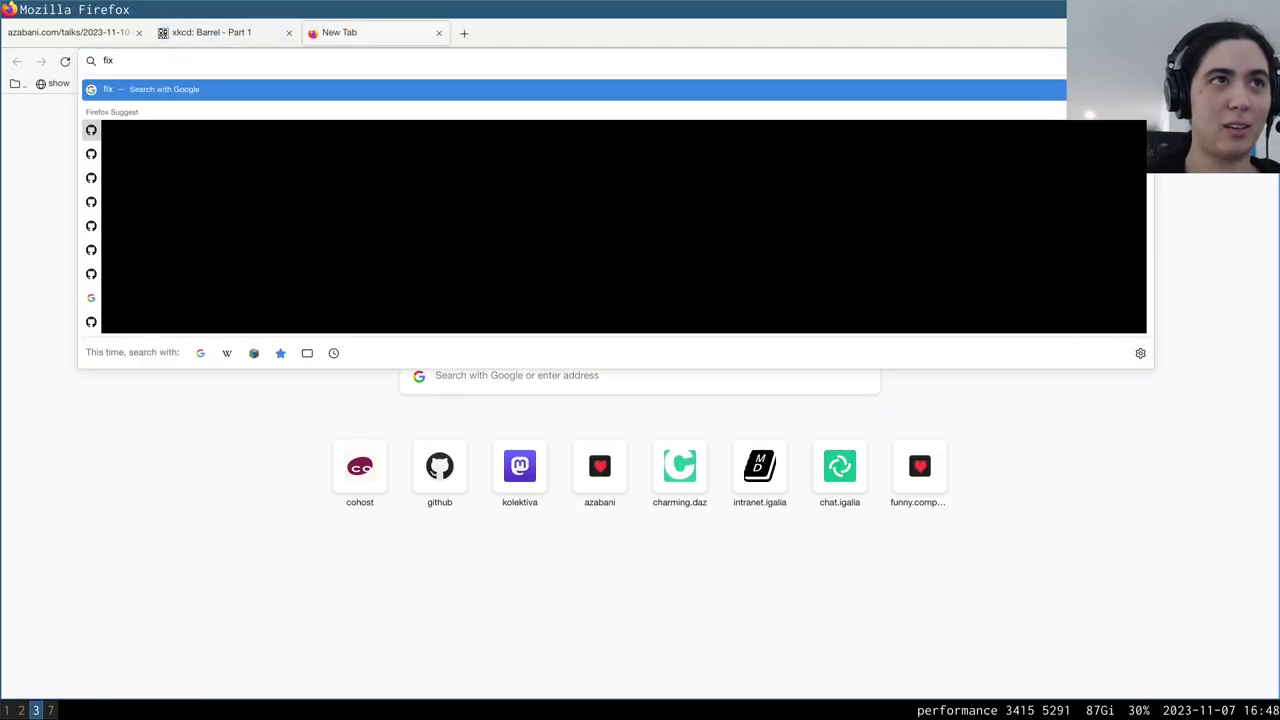
{"action": "key", "text": "Down"}
{"action": "key", "text": "Return"}
Step: Copy the code that logs the split location.pathname from the "Universal next button" slide
{"action": "left_click", "coordinate": [97, 31]}
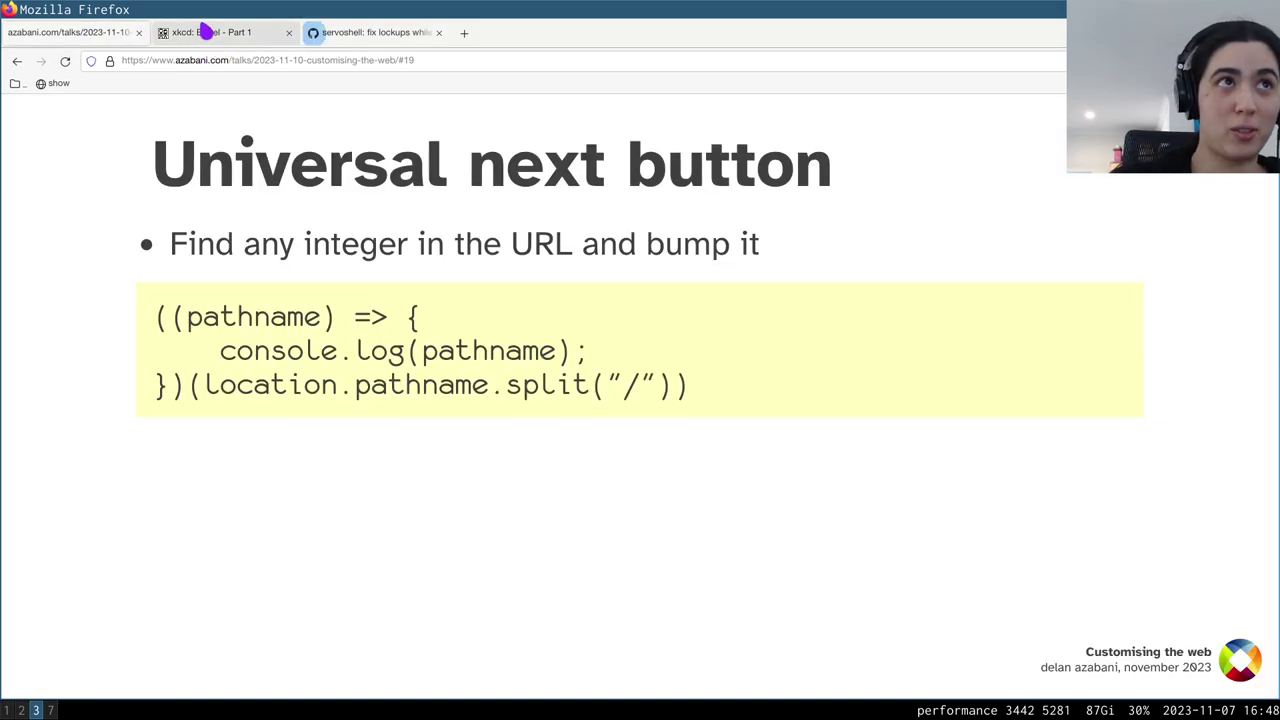
{"action": "left_click", "coordinate": [225, 32]}
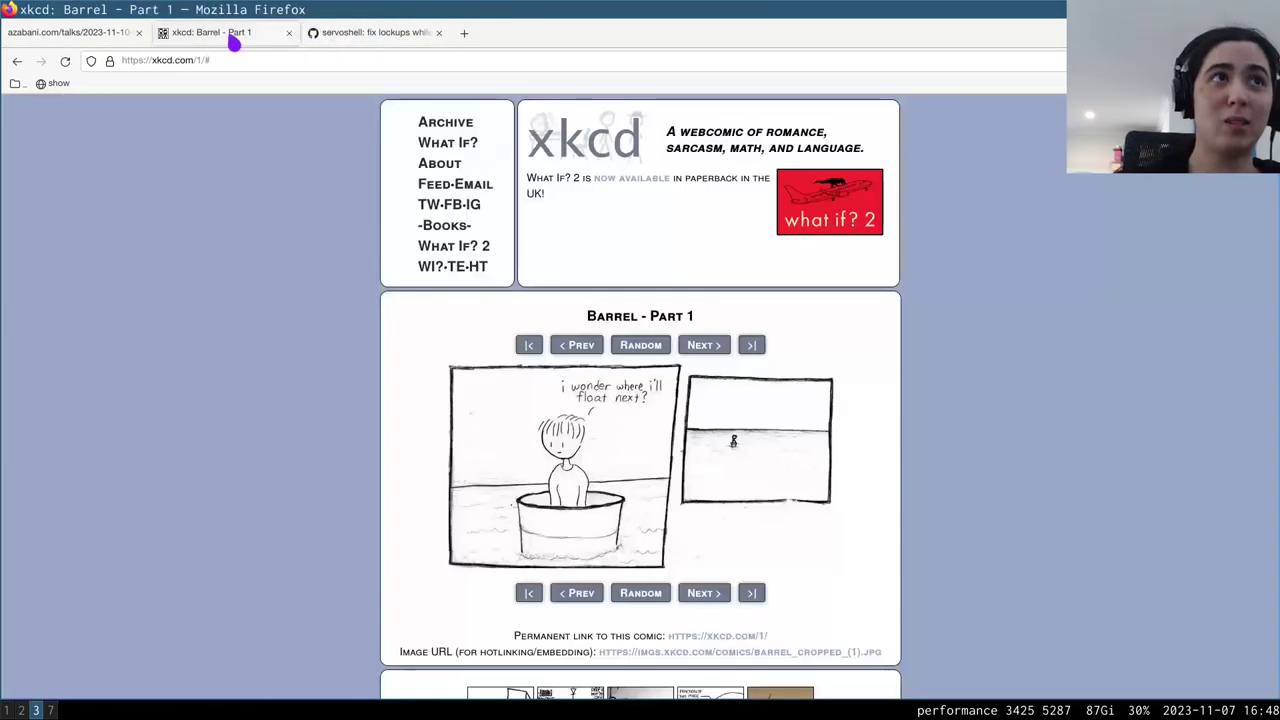
{"action": "left_click", "coordinate": [102, 34]}
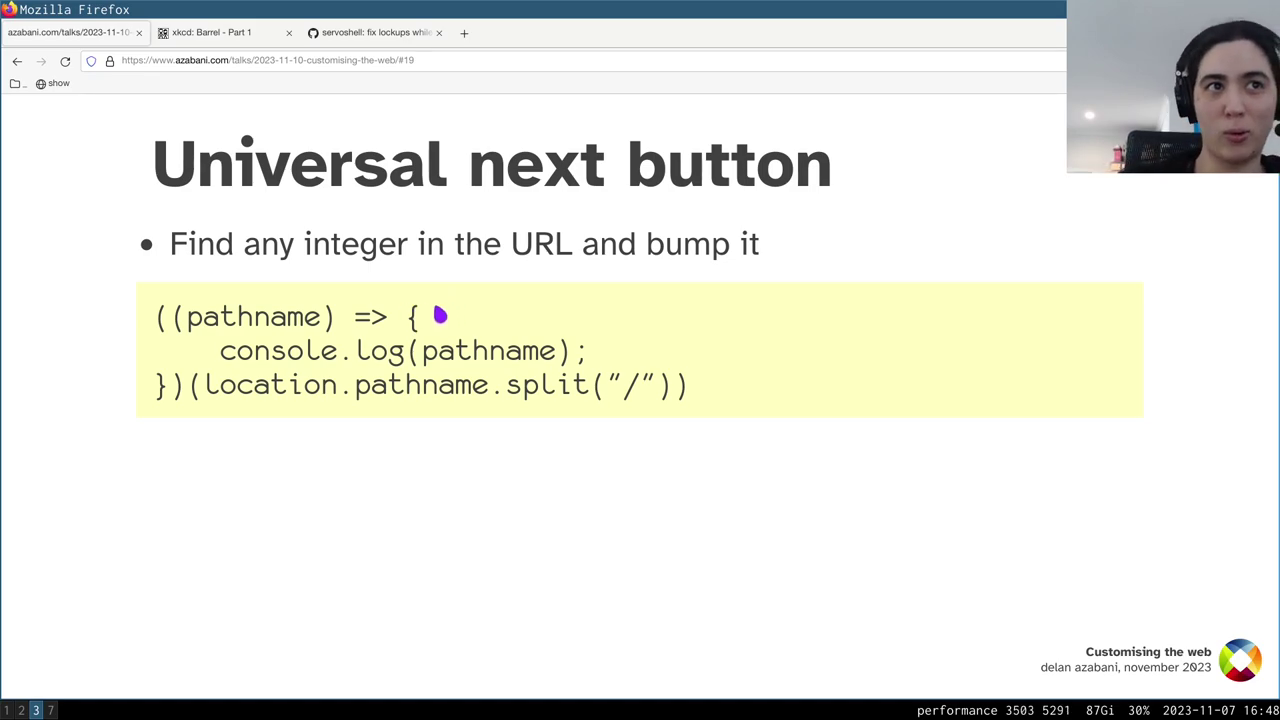
{"action": "left_click_drag", "start_coordinate": [163, 311], "coordinate": [723, 394]}
{"action": "key", "text": "ctrl+c"}
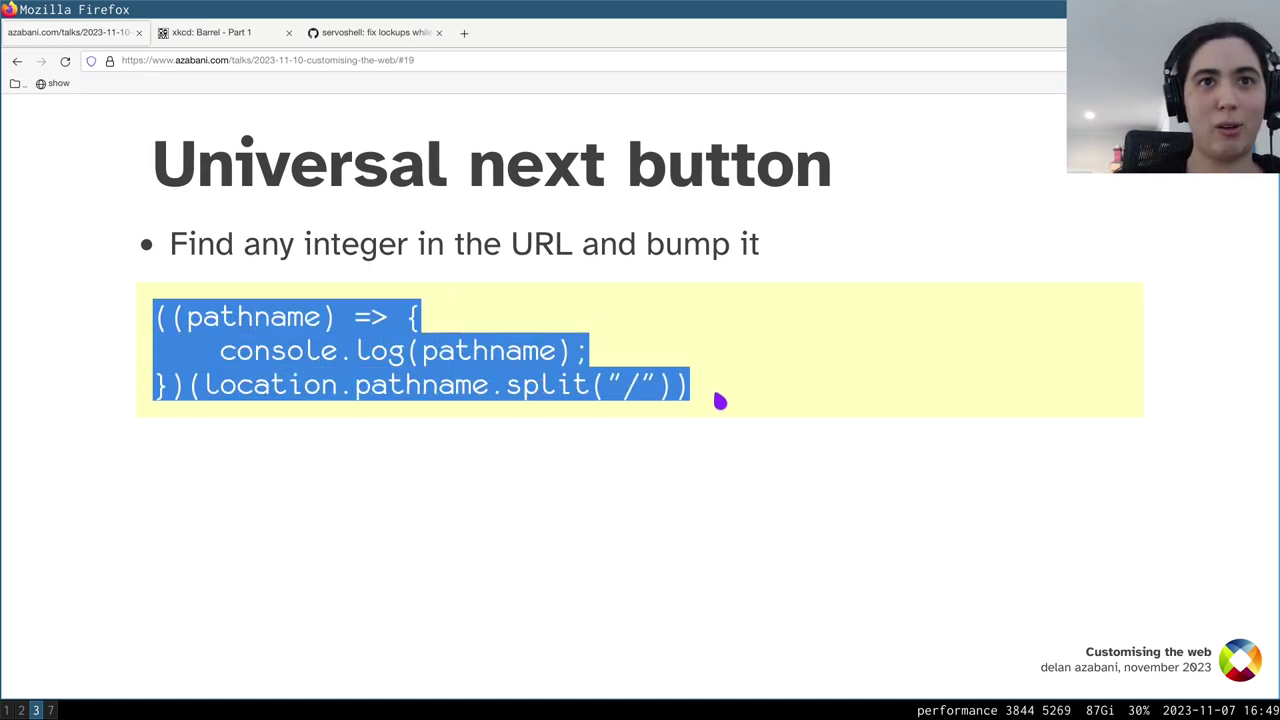
Step: Run the copied pathname-logging code in the web console of the xkcd comic page
{"action": "key", "text": "ctrl+Tab"}
{"action": "key", "text": "ctrl+shift+i"}
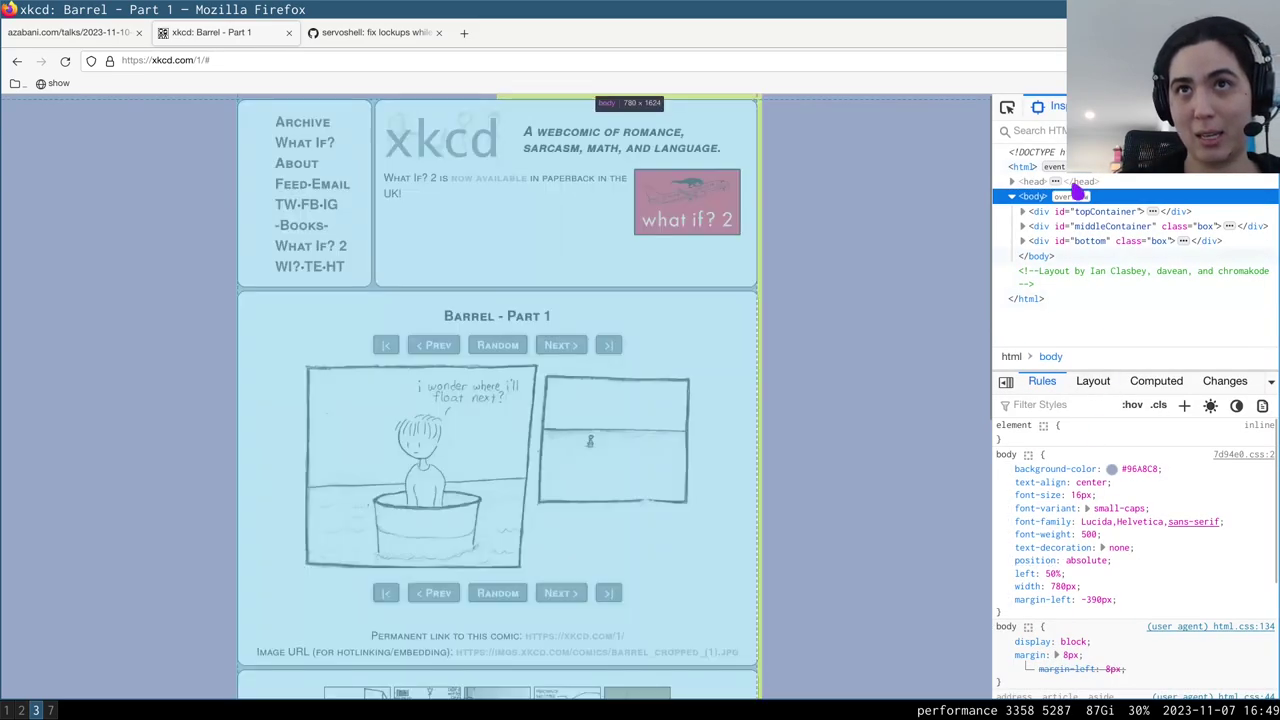
{"action": "left_click", "coordinate": [1090, 106]}
{"action": "left_click", "coordinate": [1043, 137]}
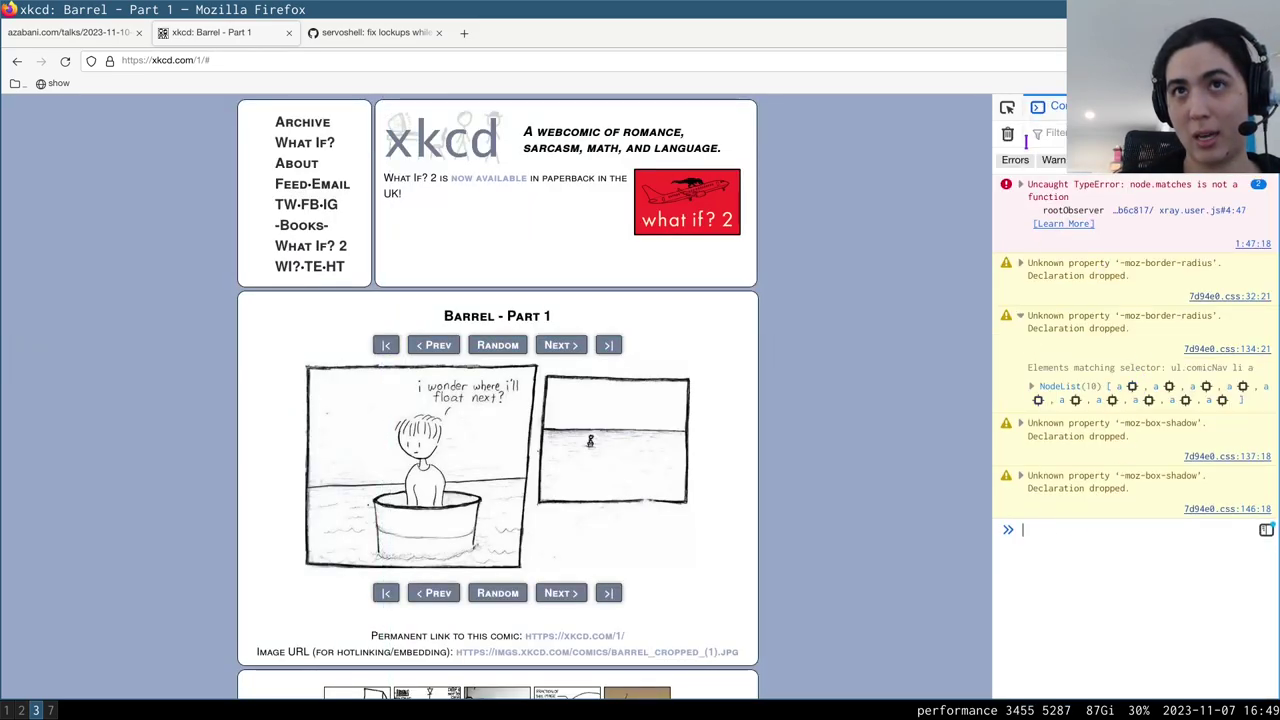
{"action": "key", "text": "ctrl+l"}
{"action": "key", "text": "ctrl+v"}
{"action": "key", "text": "Return"}
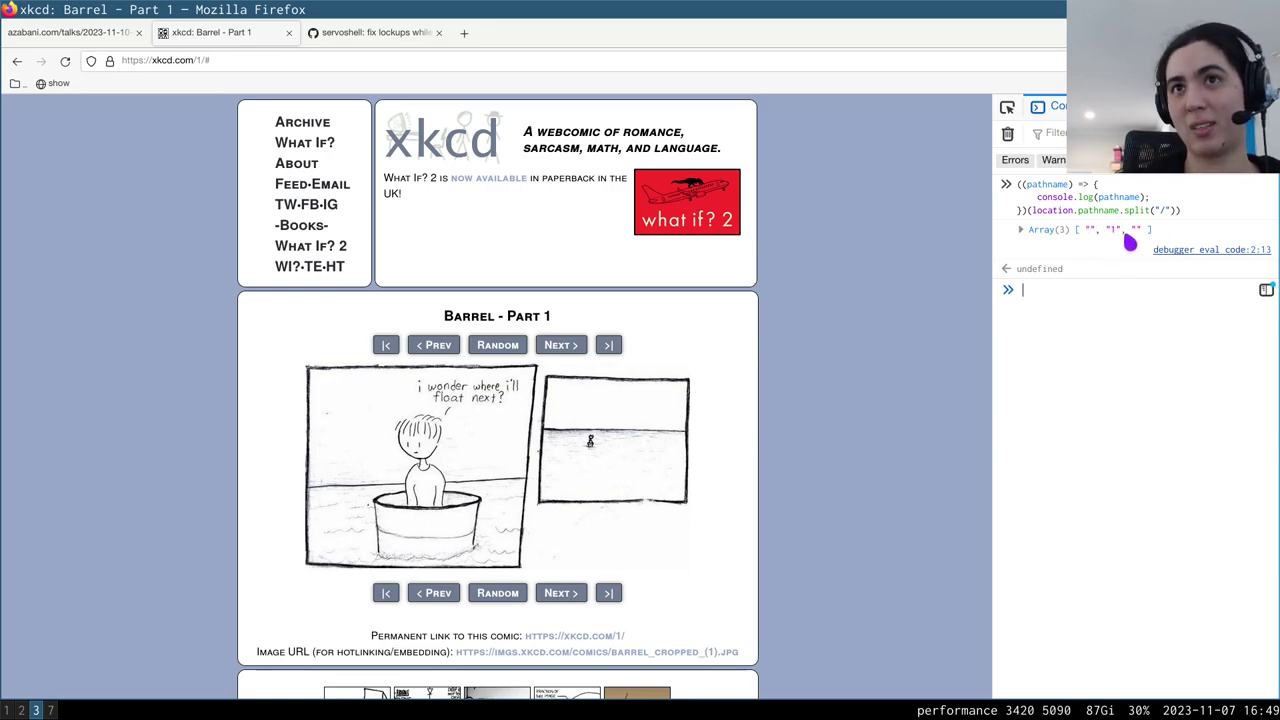
Step: Run the same pathname-logging code in the web console of the servoshell pull request page
{"action": "left_click", "coordinate": [396, 36]}
{"action": "key", "text": "ctrl+shift+k"}
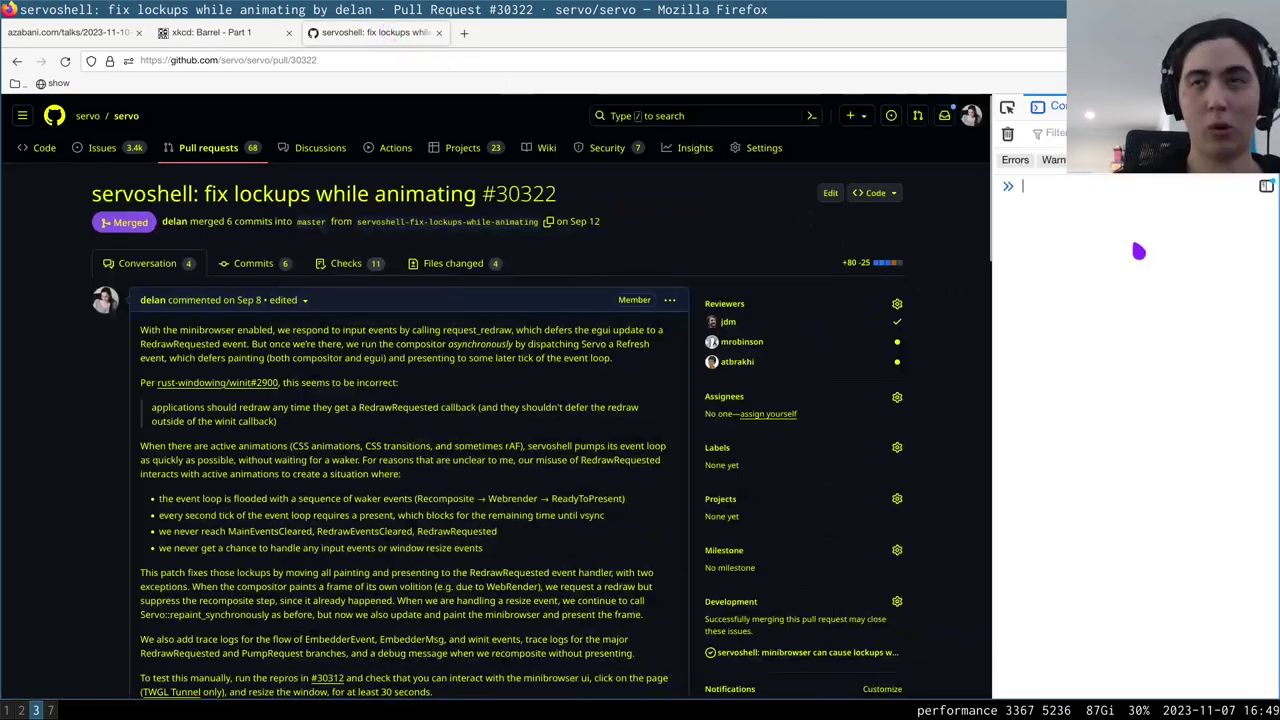
{"action": "key", "text": "ctrl+l"}
{"action": "key", "text": "ctrl+v"}
{"action": "key", "text": "Return"}
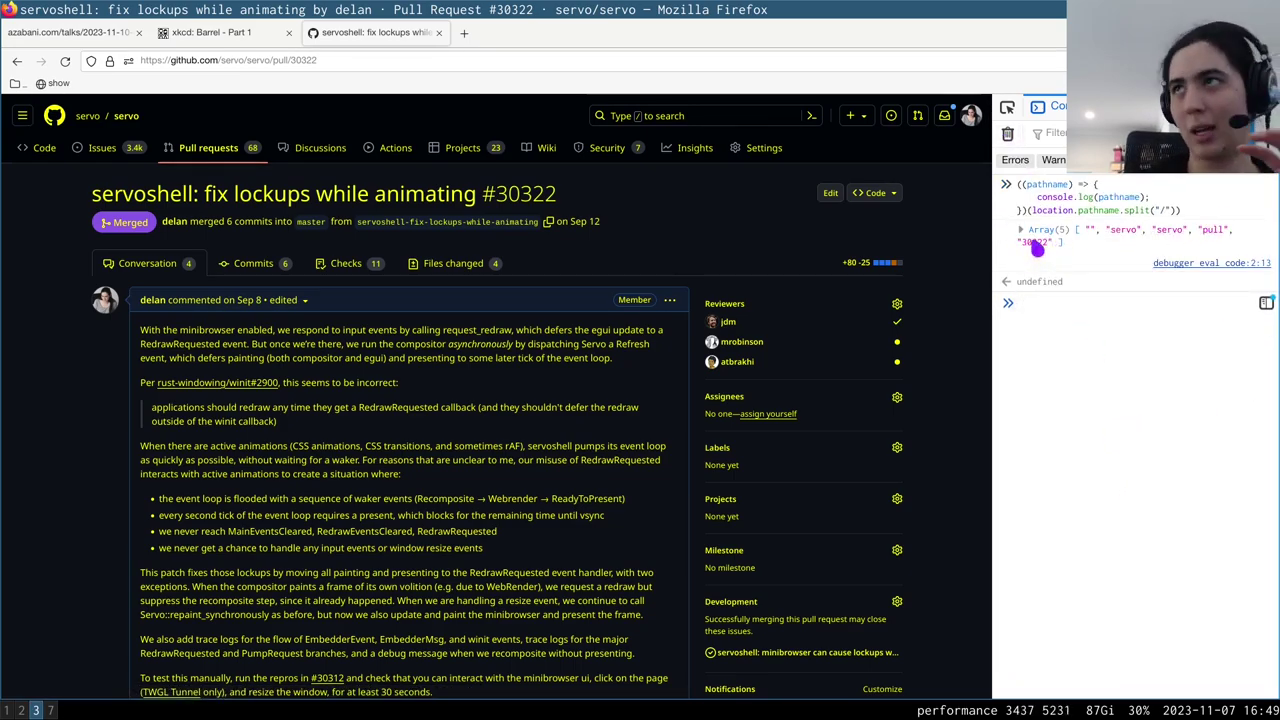
Step: Advance the presentation one slide and examine the loop that finds an integer in the pathname and increments it
{"action": "left_click", "coordinate": [65, 32]}
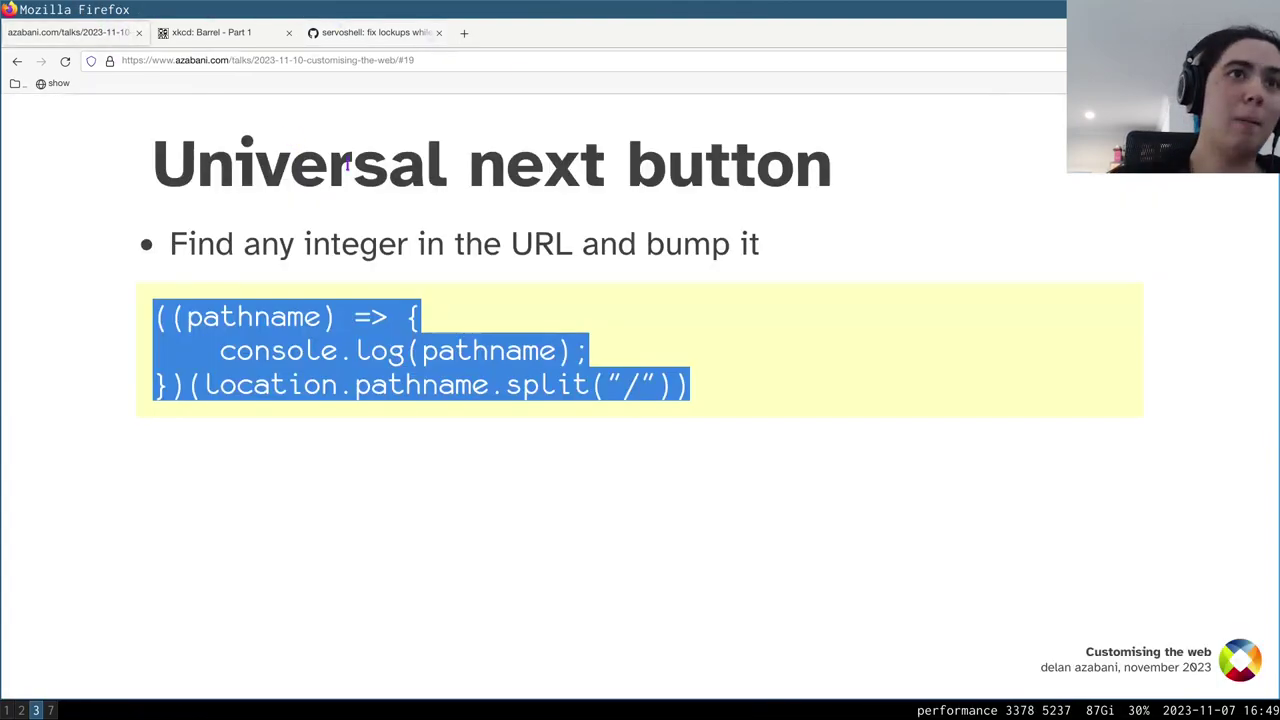
{"action": "left_click", "coordinate": [809, 289]}
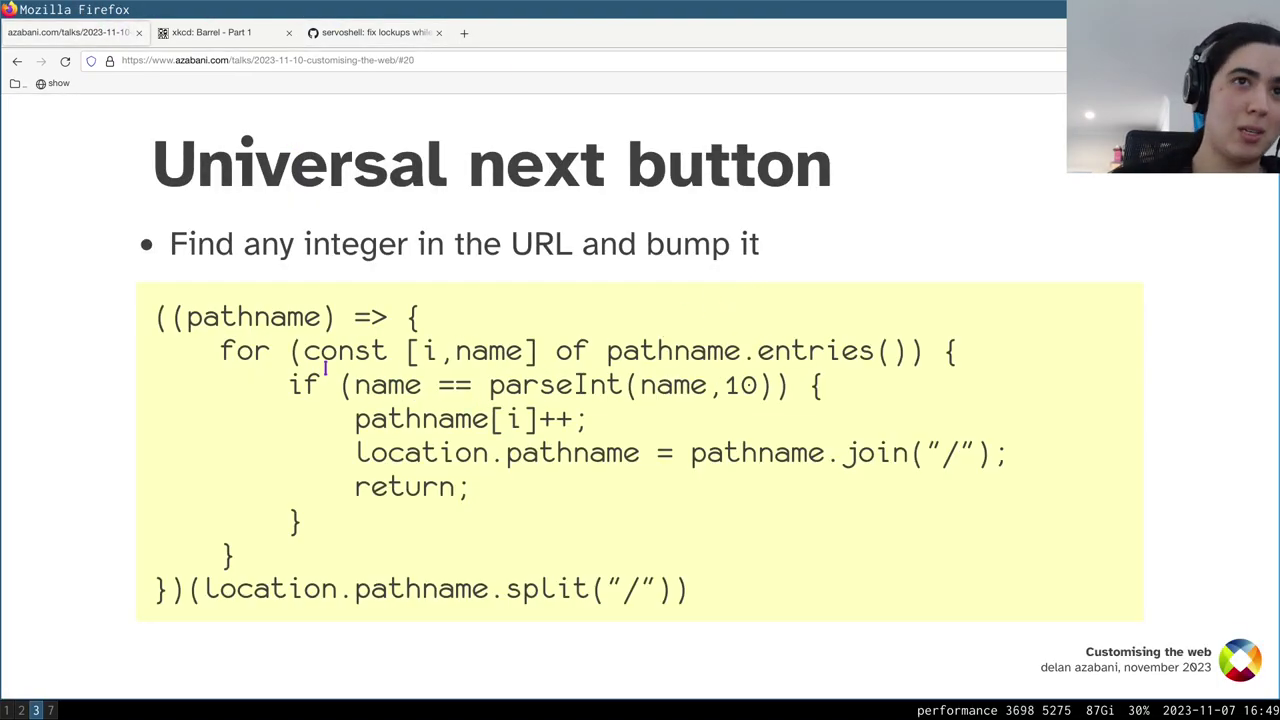
{"action": "left_click_drag", "start_coordinate": [356, 358], "coordinate": [831, 354]}
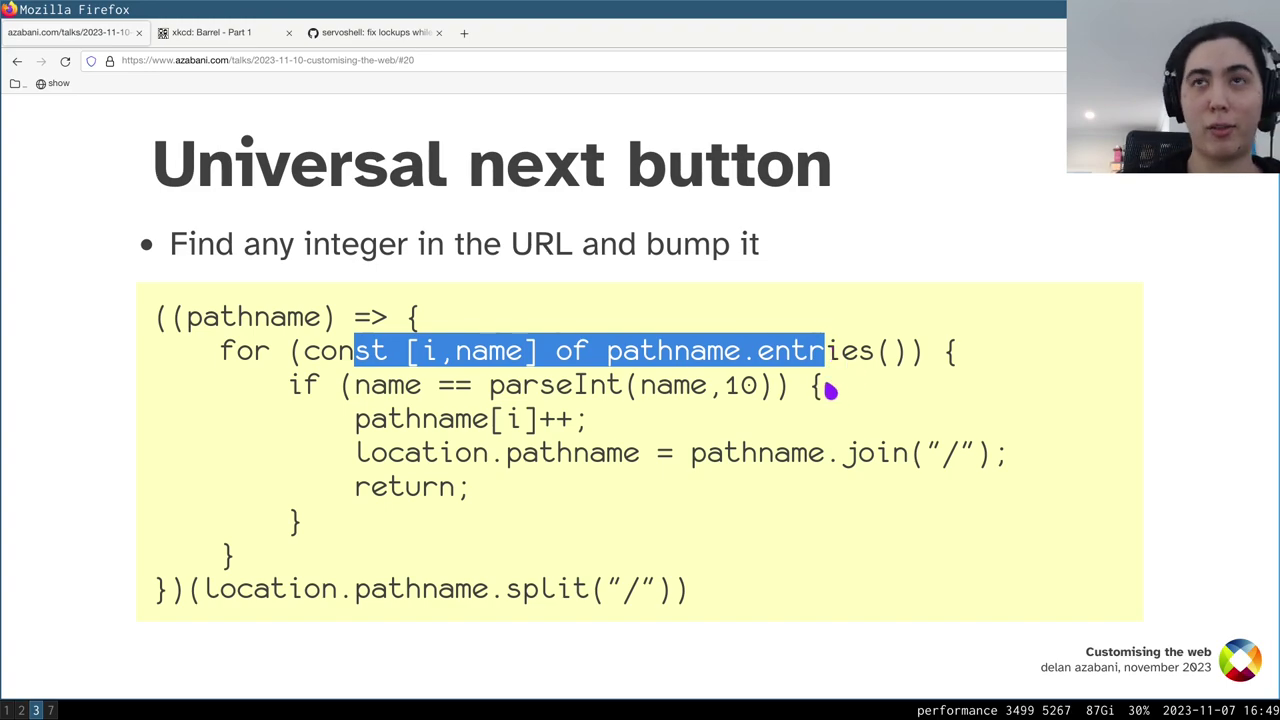
{"action": "left_click_drag", "start_coordinate": [341, 386], "coordinate": [697, 409]}
{"action": "triple_click", "coordinate": [793, 390]}
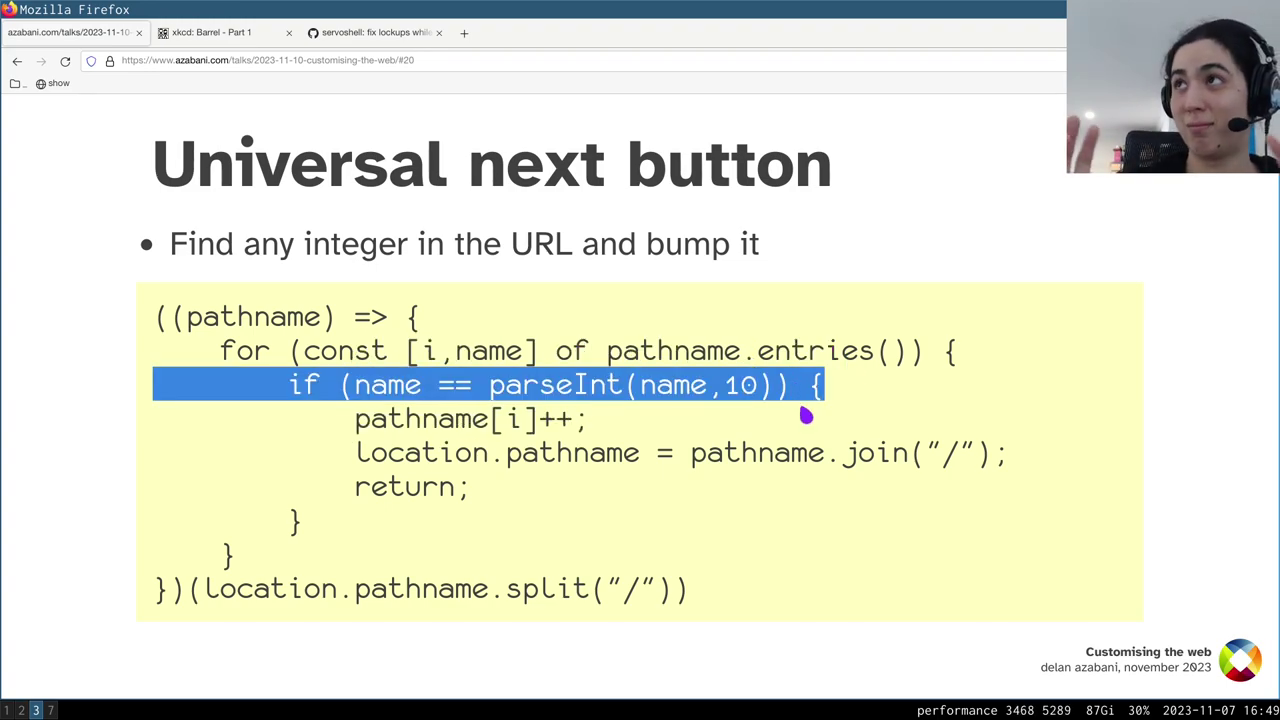
{"action": "left_click_drag", "start_coordinate": [404, 420], "coordinate": [620, 432]}
{"action": "left_click_drag", "start_coordinate": [470, 452], "coordinate": [506, 452]}
{"action": "triple_click", "coordinate": [506, 452]}
{"action": "left_click", "coordinate": [531, 420]}
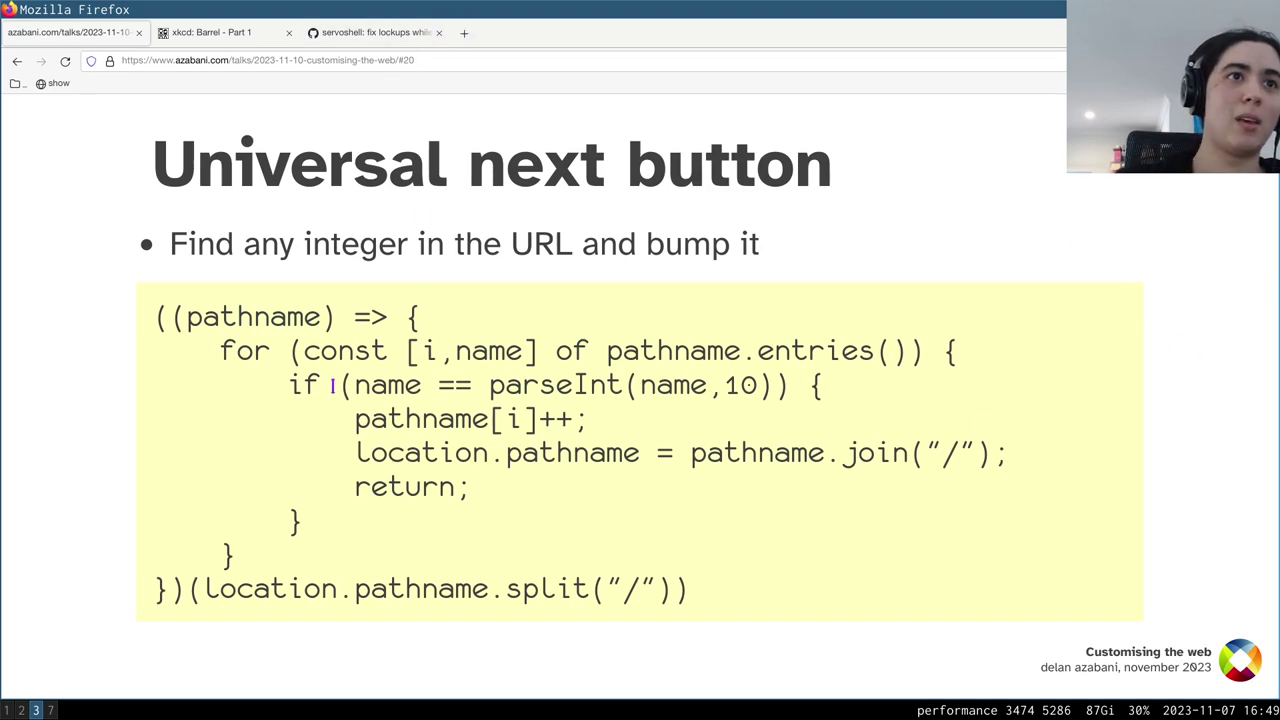
Step: Copy the complete integer-incrementing function from the "Universal next button" slide
{"action": "left_click_drag", "start_coordinate": [153, 318], "coordinate": [697, 586]}
{"action": "key", "text": "ctrl+c"}
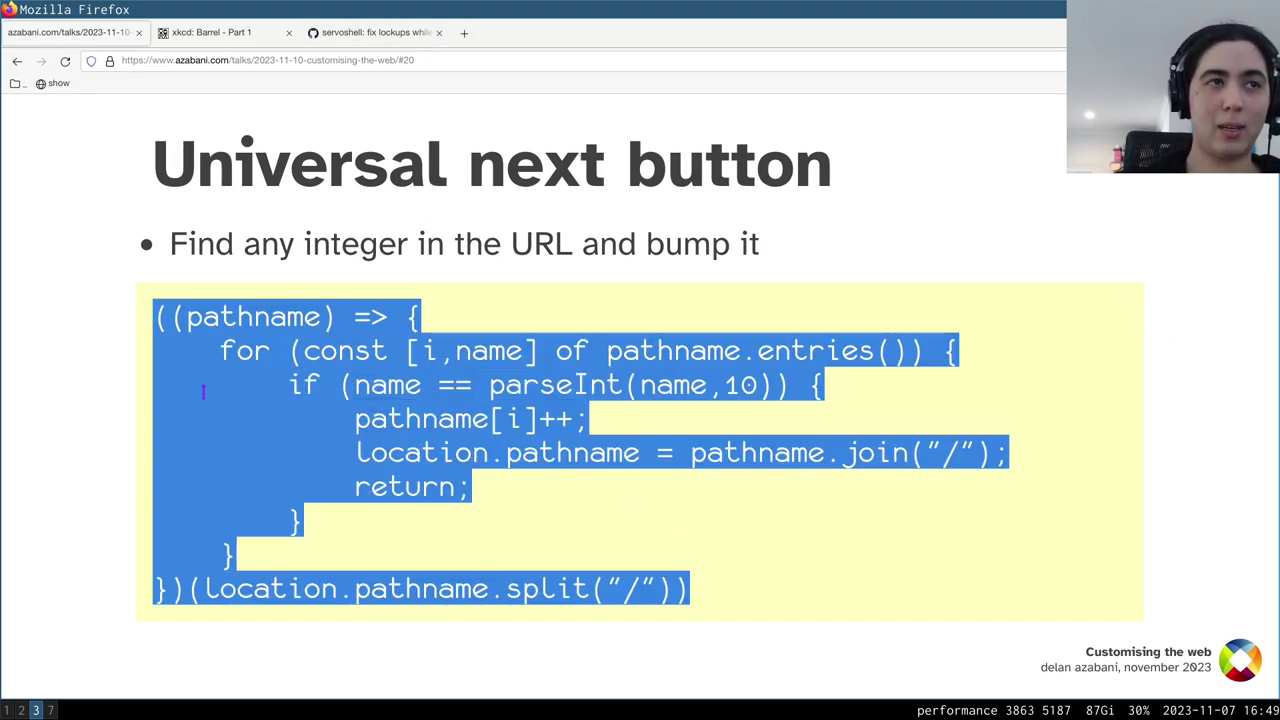
{"action": "left_click", "coordinate": [311, 143]}
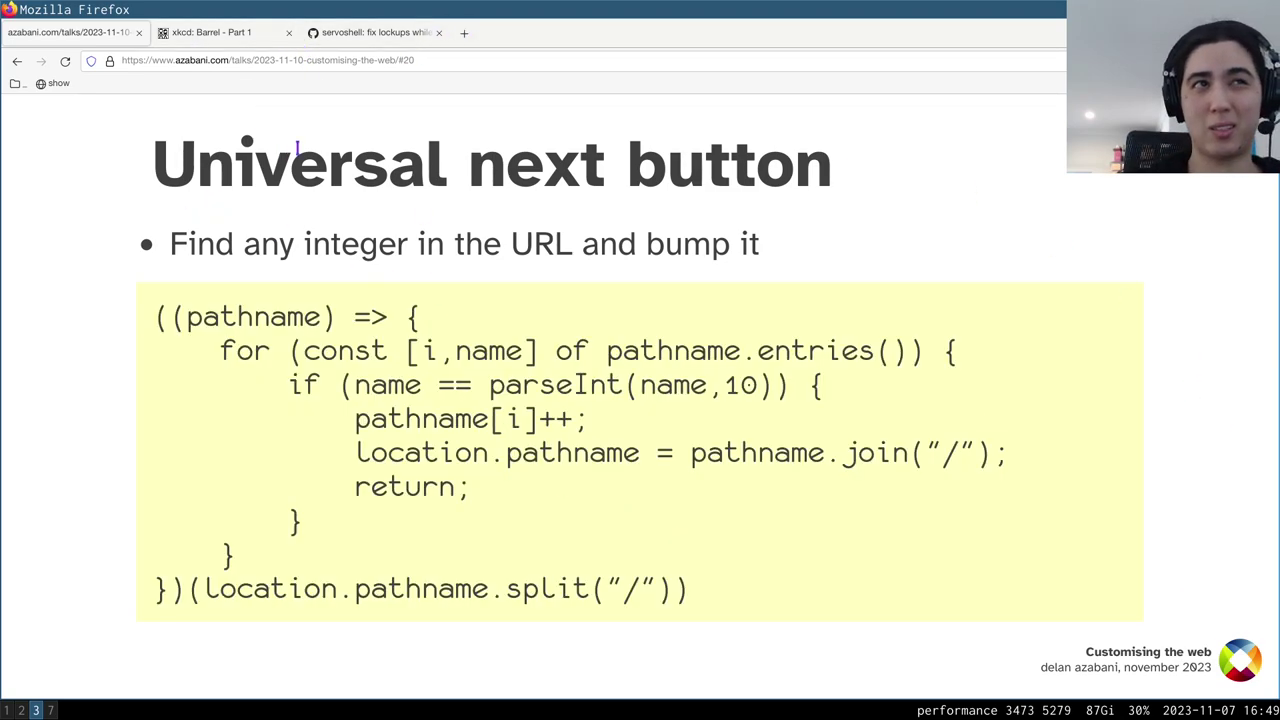
Step: Run the copied integer-incrementing function in the xkcd page's console to move to comic 2
{"action": "left_click", "coordinate": [227, 38]}
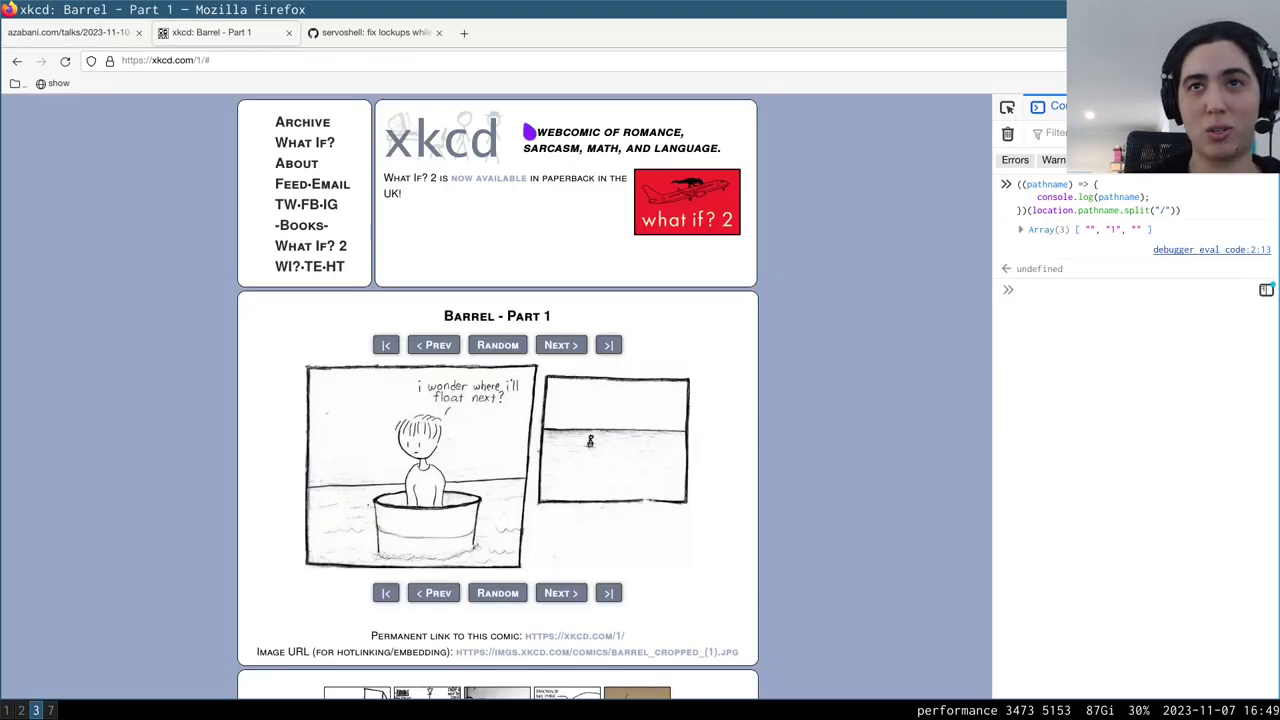
{"action": "left_click", "coordinate": [1151, 372]}
{"action": "key", "text": "ctrl+v"}
{"action": "key", "text": "Return"}
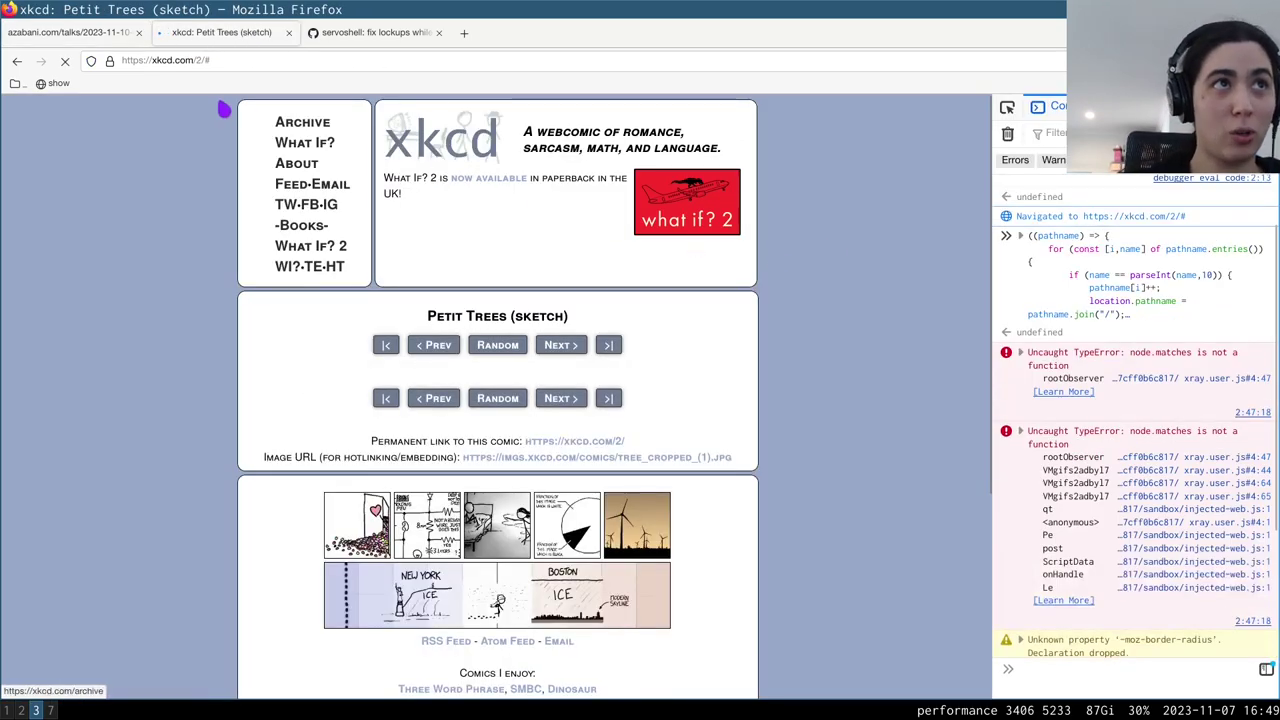
Step: Run the integer-incrementing function in the console of pull request 30322, and return to that pull request
{"action": "left_click", "coordinate": [370, 32]}
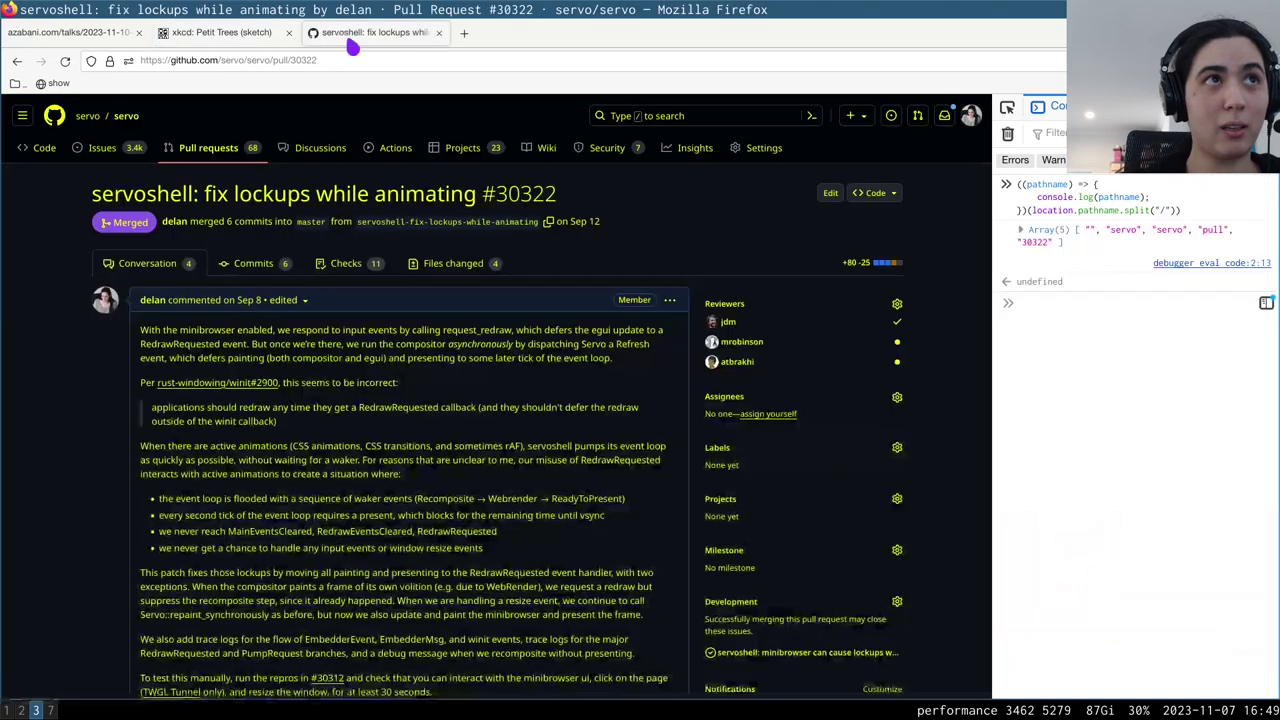
{"action": "left_click", "coordinate": [1162, 366]}
{"action": "type", "text": "a"}
{"action": "key", "text": "BackSpace"}
{"action": "key", "text": "ctrl+v"}
{"action": "key", "text": "Return"}
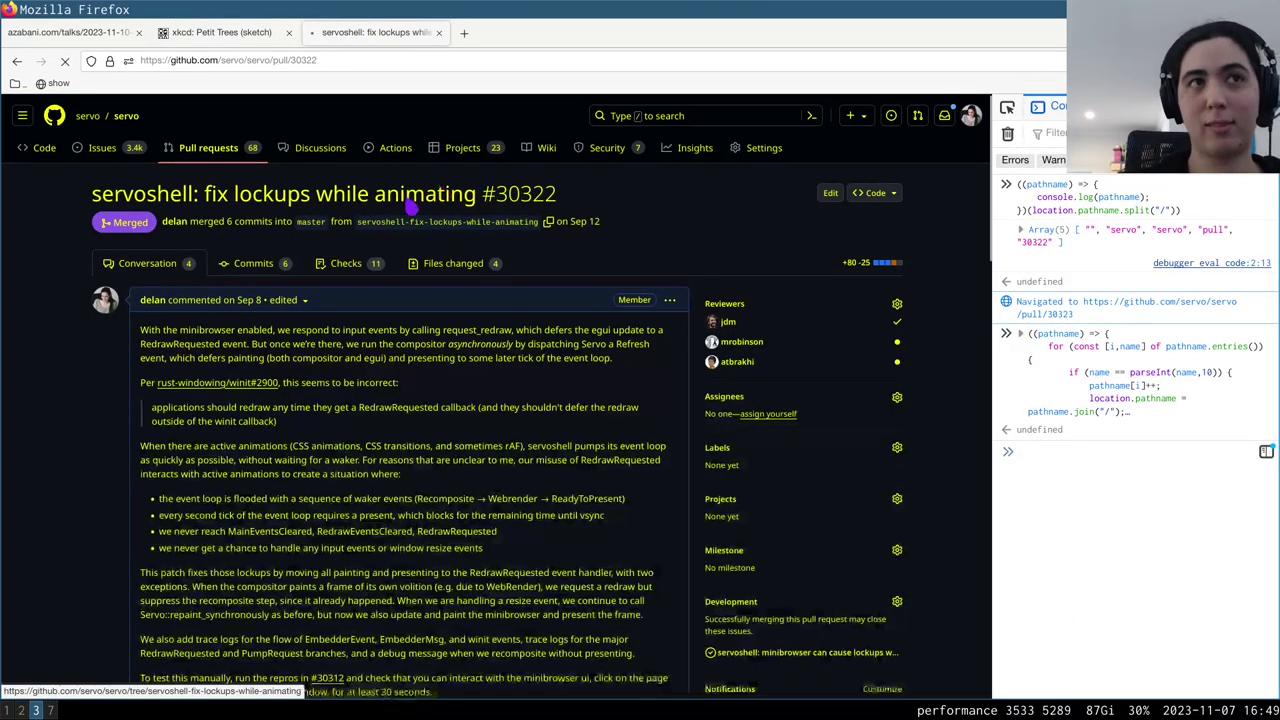
{"action": "left_click", "coordinate": [17, 61]}
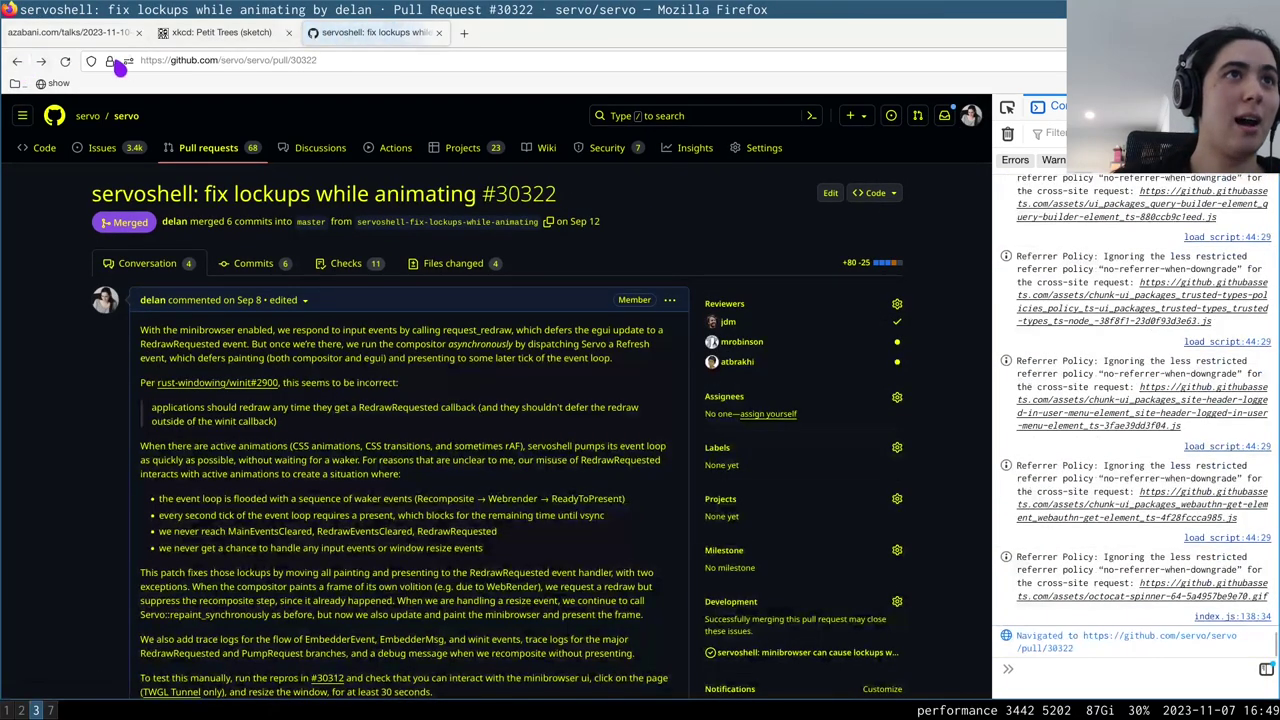
Step: Advance to the slide with the javascript: version and save its code as a toolbar bookmark named "next"
{"action": "left_click", "coordinate": [68, 32]}
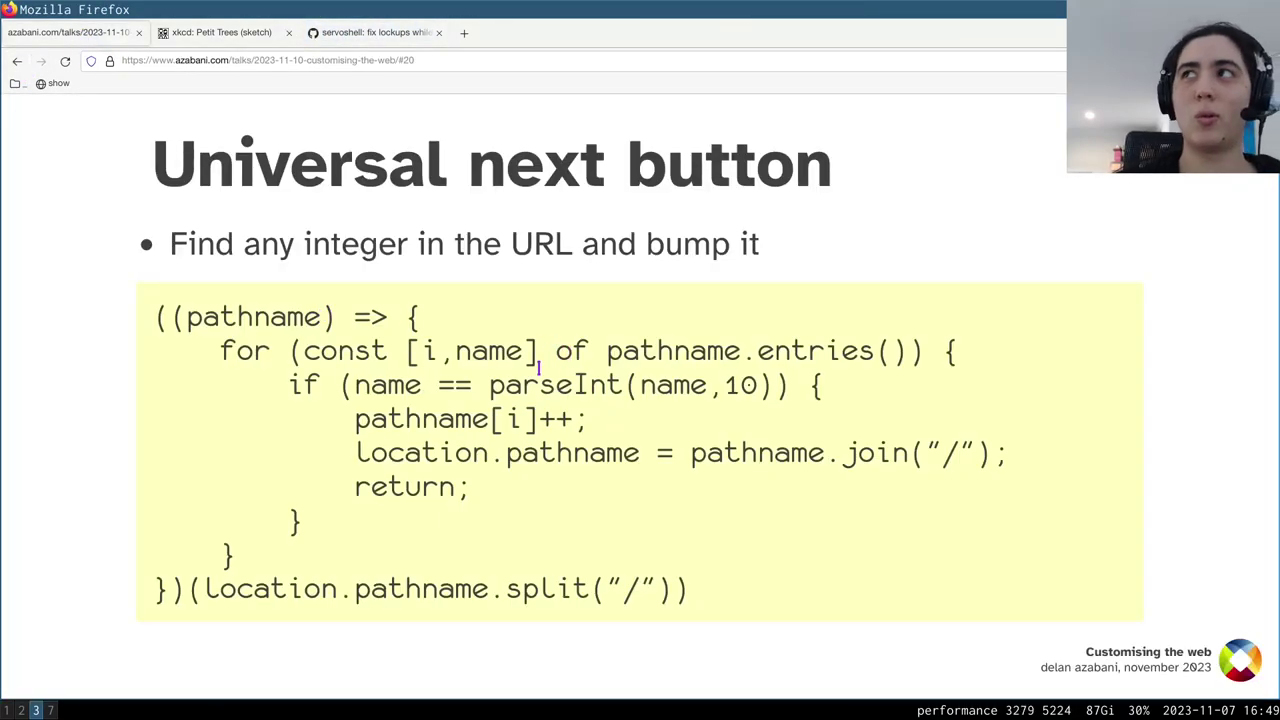
{"action": "key", "text": "Right"}
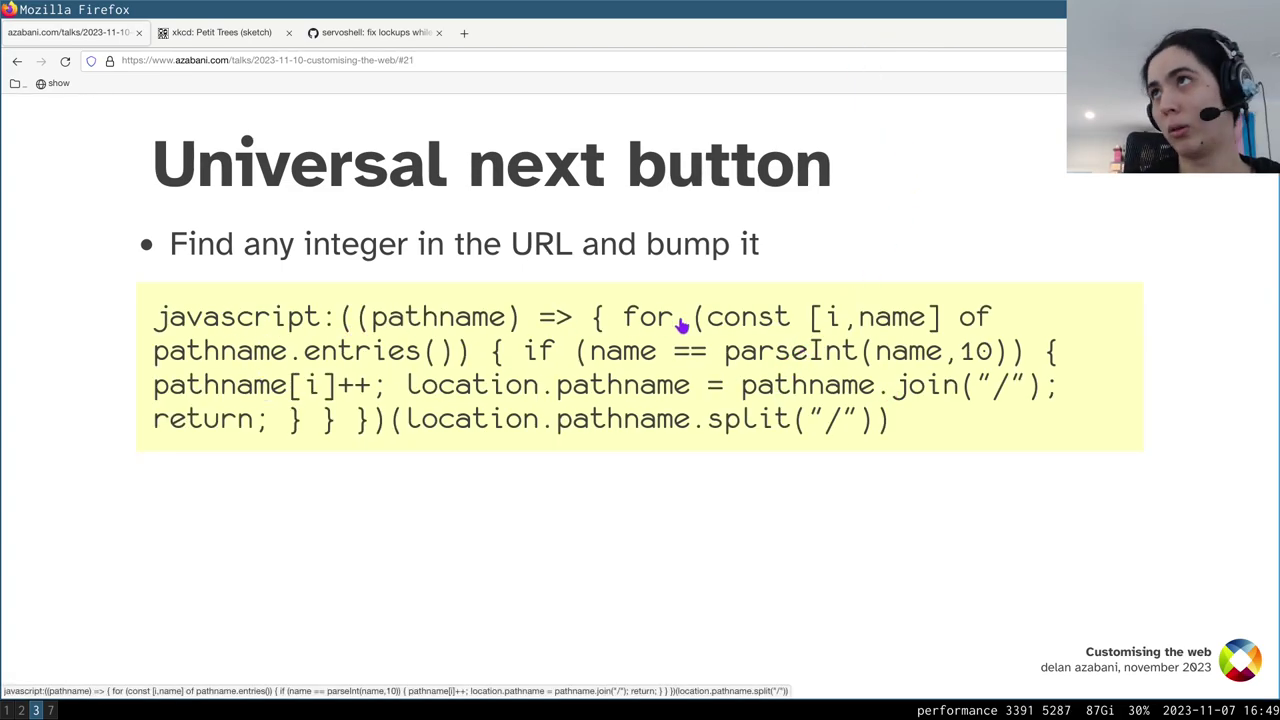
{"action": "left_click_drag", "start_coordinate": [680, 366], "coordinate": [120, 84]}
{"action": "type", "text": "next"}
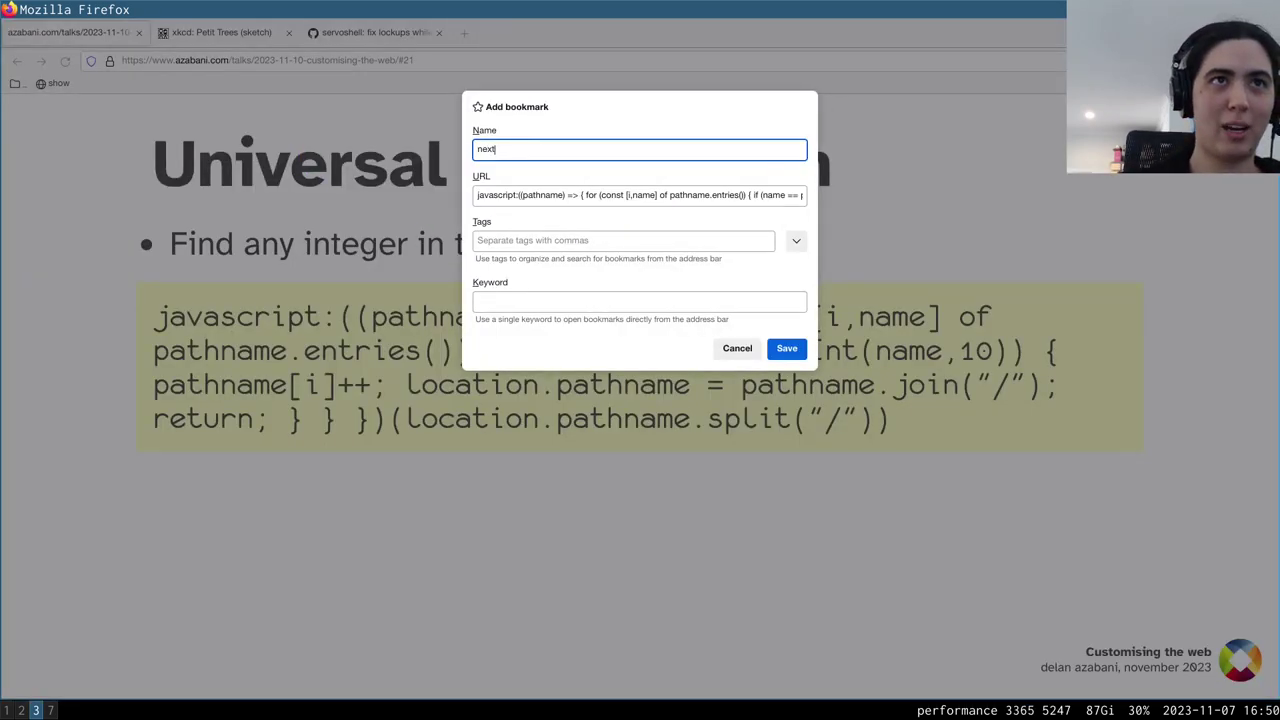
{"action": "key", "text": "Return"}
Step: Try the "next" bookmarklet on the xkcd comic and switch to the GitHub pull request
{"action": "key", "text": "ctrl+Tab"}
{"action": "left_click", "coordinate": [99, 83]}
{"action": "left_click", "coordinate": [370, 35]}
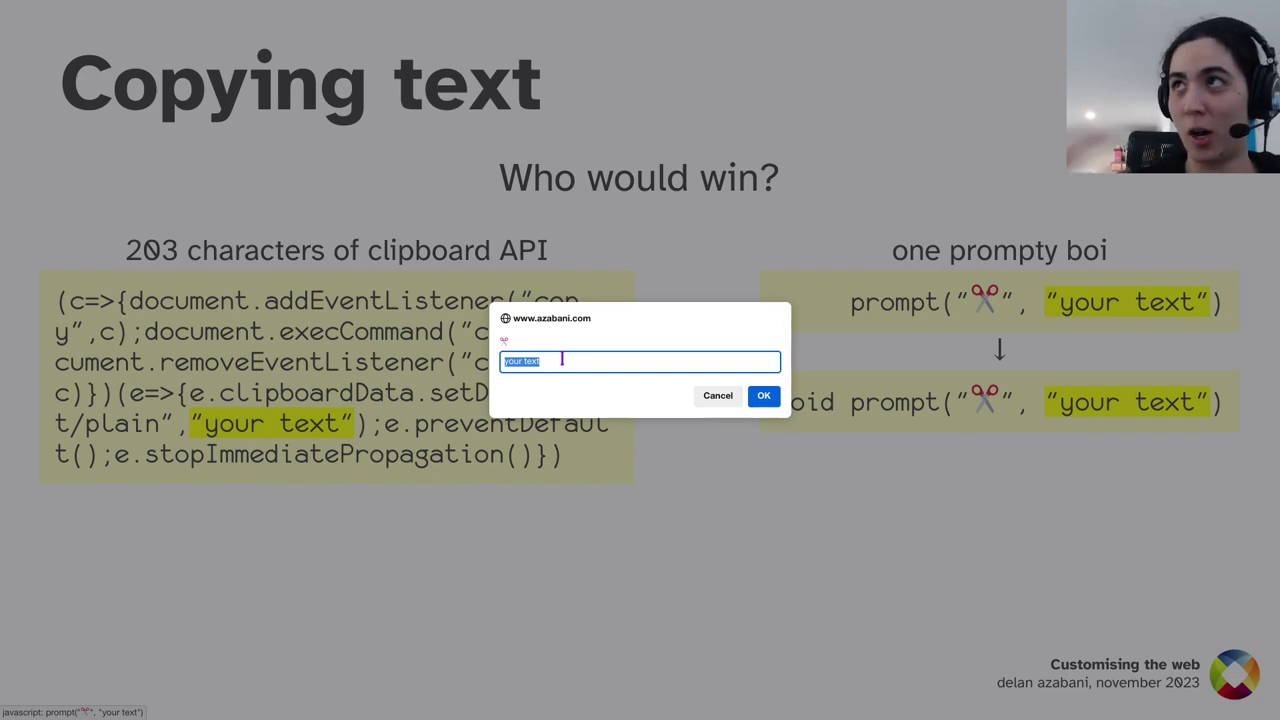
Step: Cancel the "your text" copy prompt and close the Violentmonkey installation page of the xray userscript
{"action": "left_click_drag", "start_coordinate": [716, 396], "coordinate": [740, 397]}
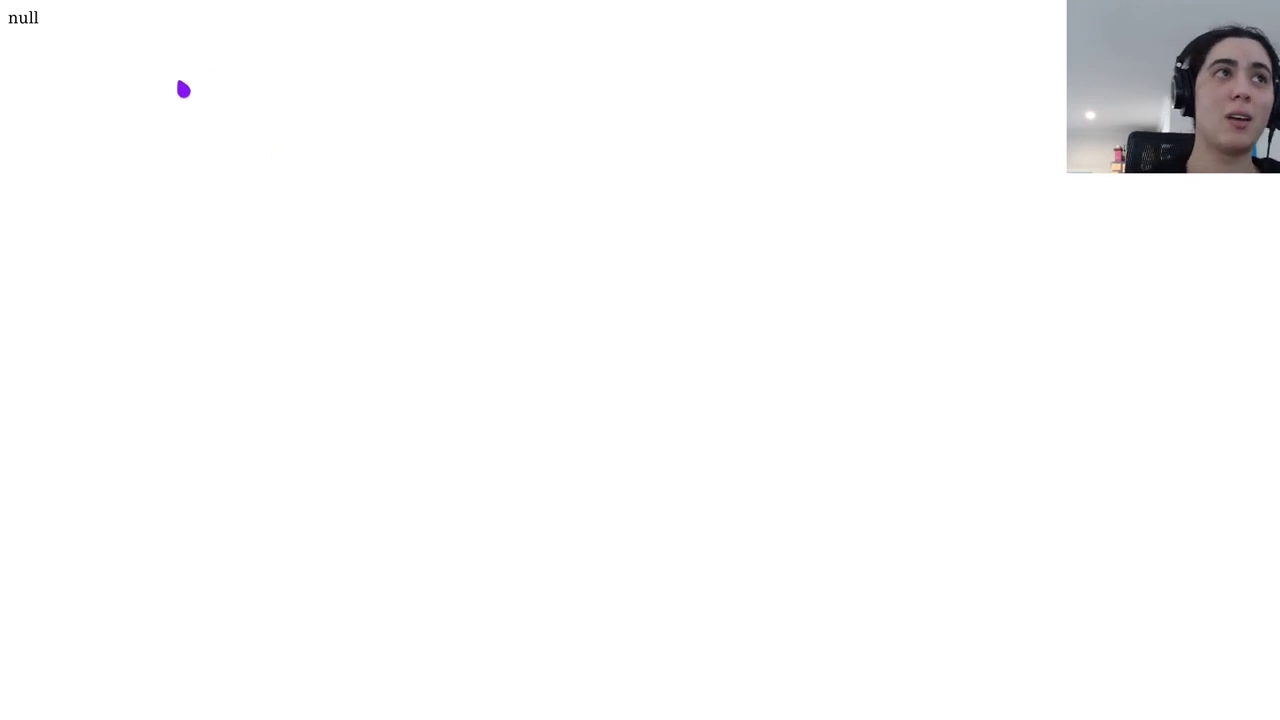
{"action": "left_click", "coordinate": [64, 44]}
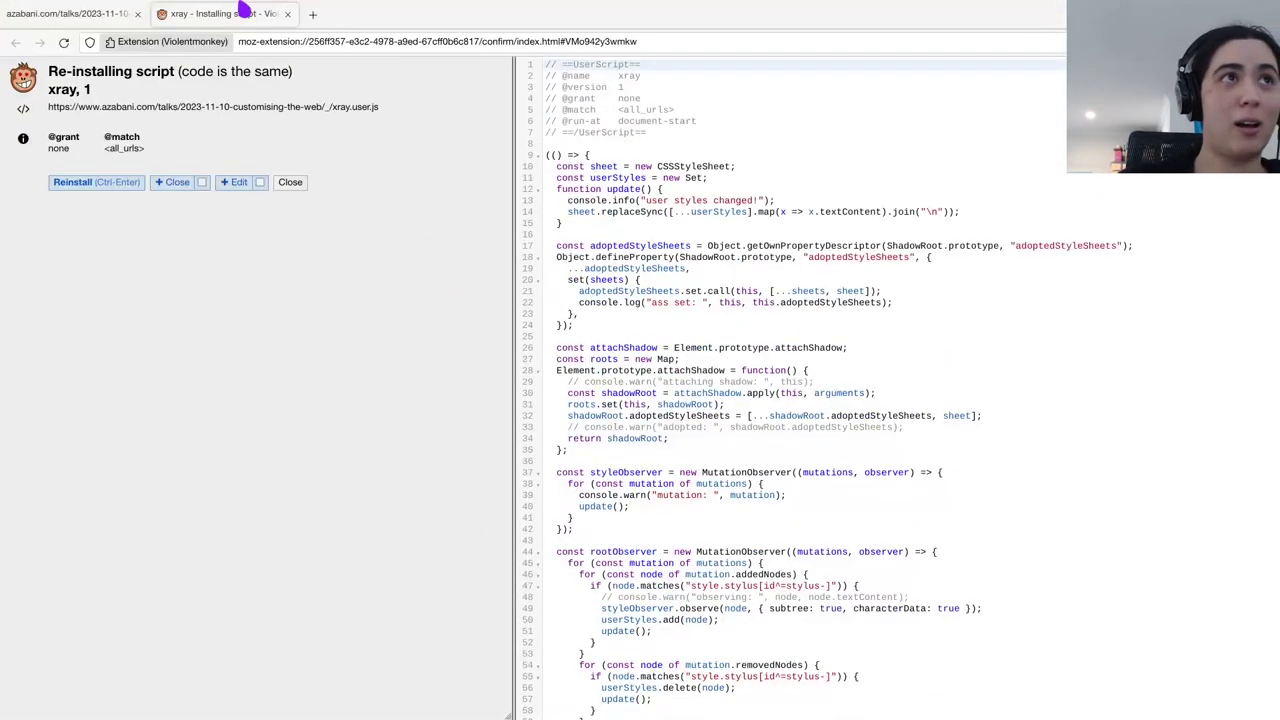
{"action": "middle_click", "coordinate": [150, 16]}
Step: Edit the presentation's address to reopen the slides at #22
{"action": "left_click", "coordinate": [290, 42]}
{"action": "left_click_drag", "start_coordinate": [397, 41], "coordinate": [574, 40]}
{"action": "key", "text": "BackSpace"}
{"action": "key", "text": "Return"}
{"action": "left_click", "coordinate": [578, 40]}
{"action": "left_click", "coordinate": [578, 40]}
{"action": "type", "text": "#22"}
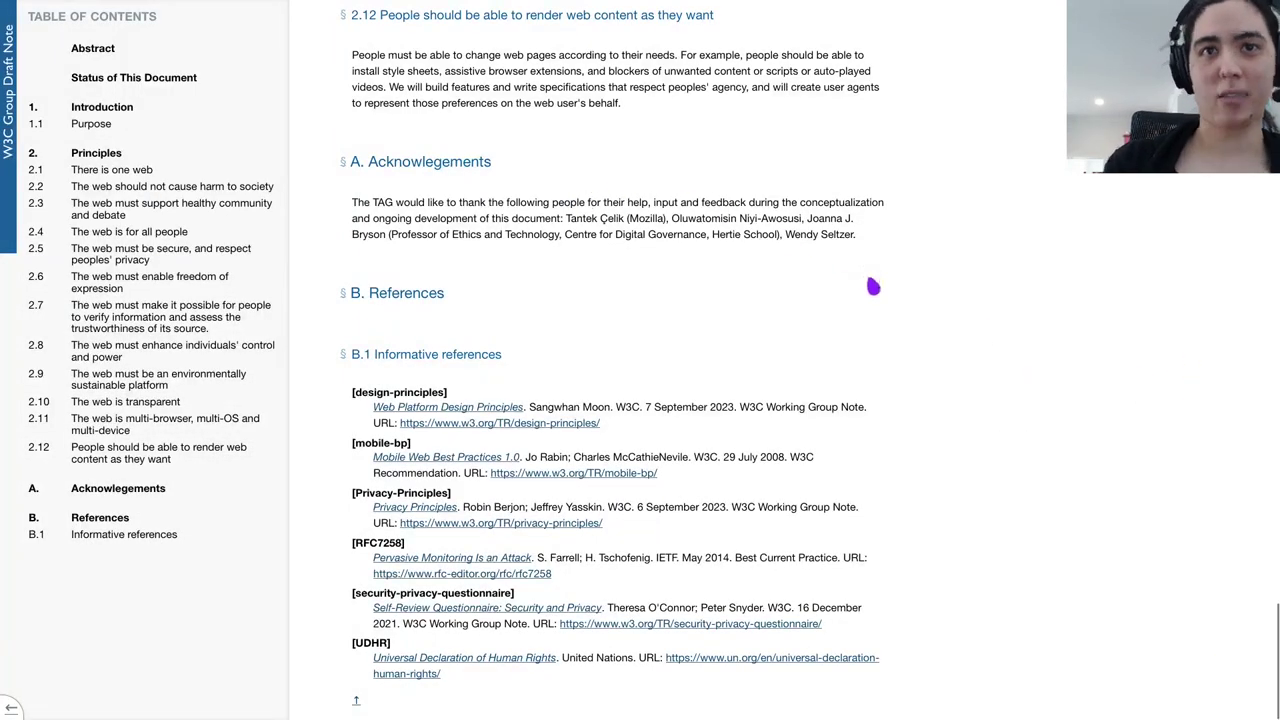
Step: Examine section 2.12, "People should be able to render web content as they want", in the W3C draft note
{"action": "scroll", "coordinate": [905, 270], "scroll_direction": "up", "scroll_amount": 2}
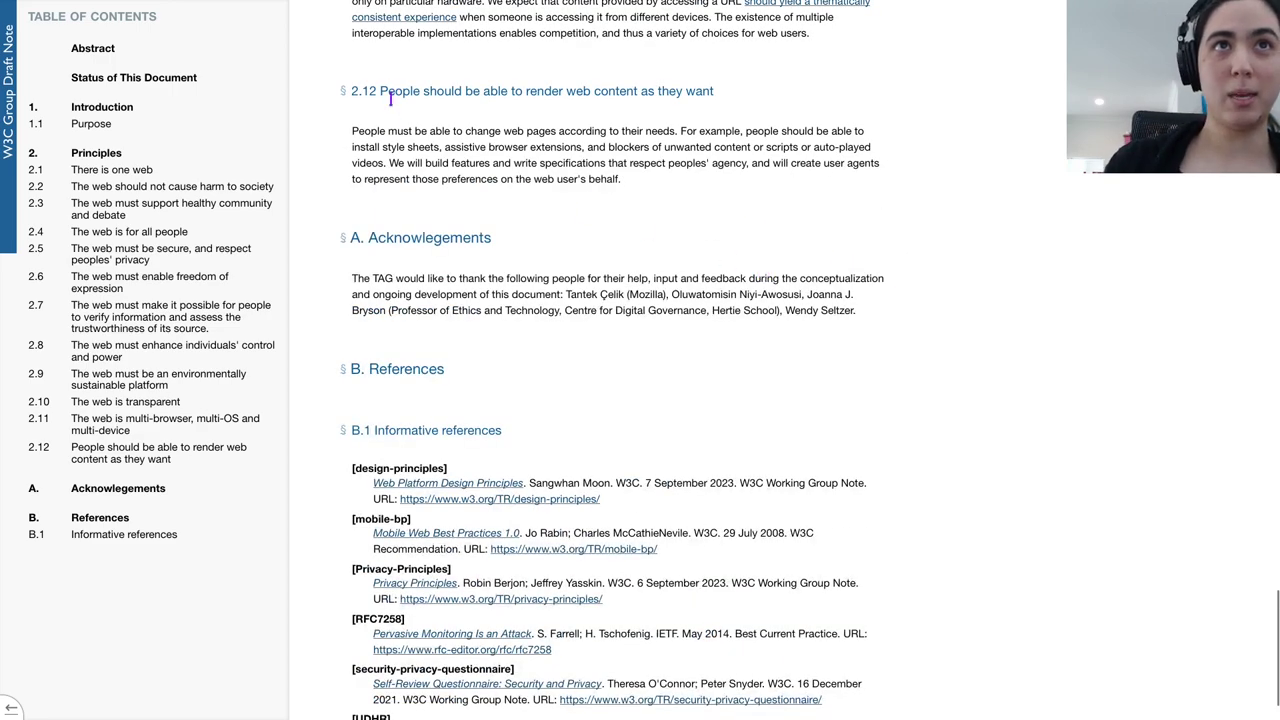